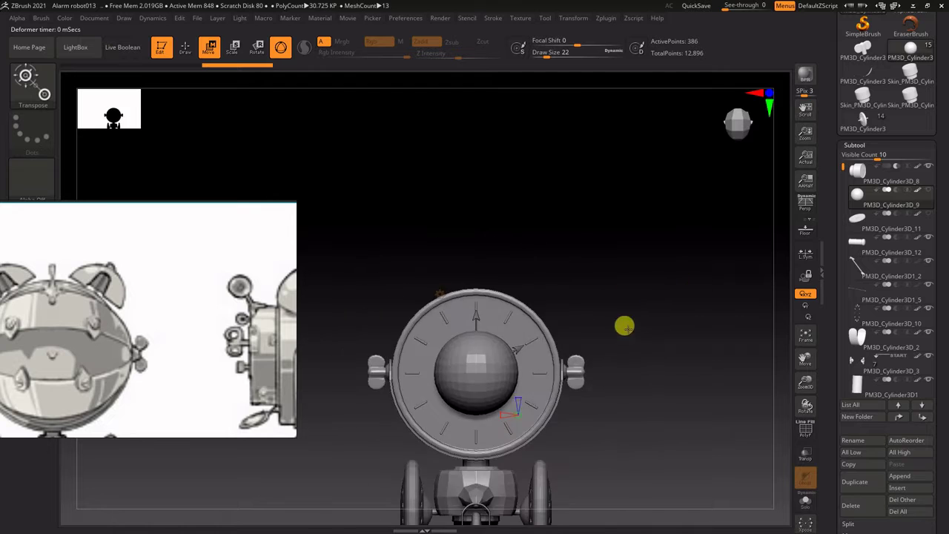
# - Hide the lower half of the sphere and delete the hidden part to leave a dome
pyautogui.moveTo(419, 365); pyautogui.dragTo(506, 364)
pyautogui.press('q')
pyautogui.keyDown('alt'); pyautogui.moveTo(667, 259); pyautogui.dragTo(712, 304); pyautogui.keyUp('alt')
pyautogui.moveTo(738, 328)
pyautogui.keyDown('ctrl'); pyautogui.keyDown('shift'); pyautogui.mouseDown()
pyautogui.moveTo(421, 451)
pyautogui.moveTo(447, 441)
pyautogui.moveTo(380, 499)
pyautogui.mouseUp(); pyautogui.keyUp('shift'); pyautogui.keyUp('ctrl')
pyautogui.keyDown('ctrl'); pyautogui.keyDown('shift'); pyautogui.click(663, 271); pyautogui.keyUp('shift'); pyautogui.keyUp('ctrl')
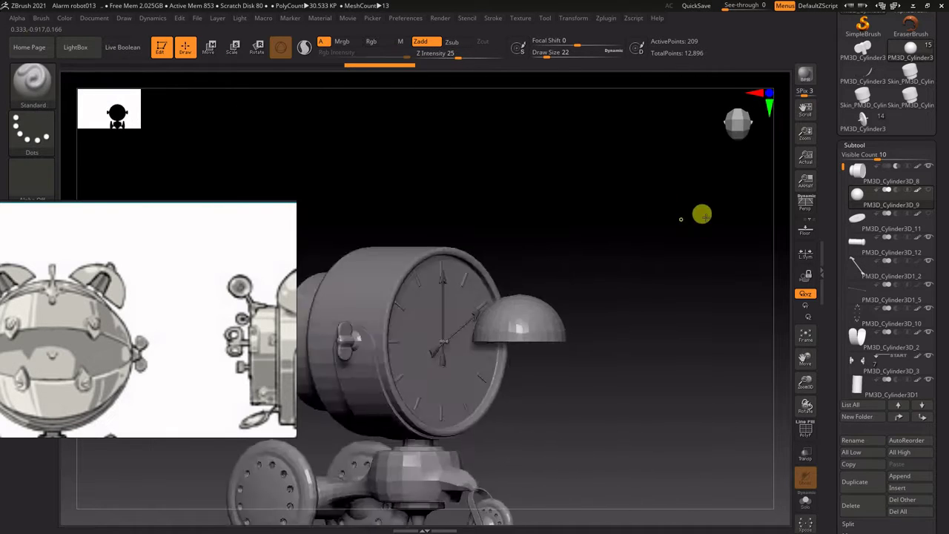
pyautogui.click(858, 444)
pyautogui.click(865, 285)
pyautogui.click(856, 322)
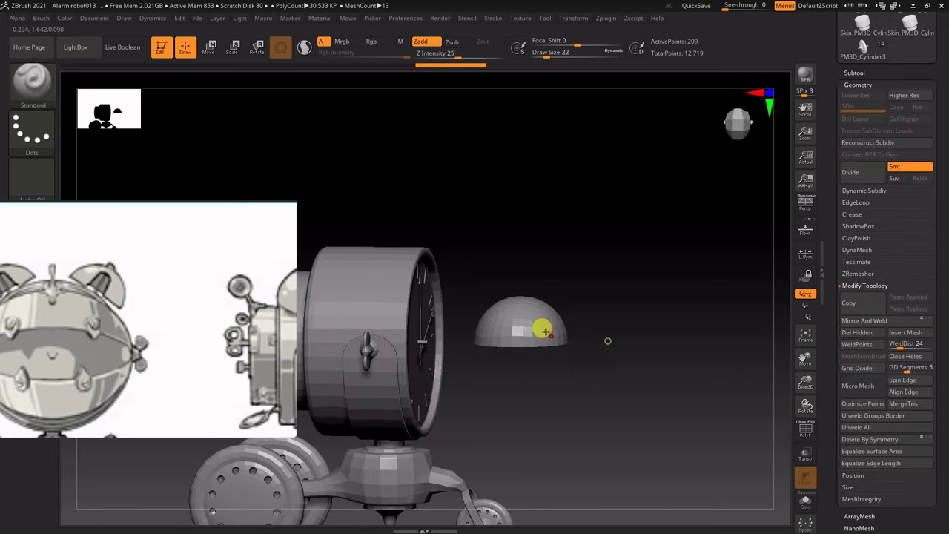
# - Show only the dome subtool, hiding all other robot parts, and frame it
pyautogui.press('w')
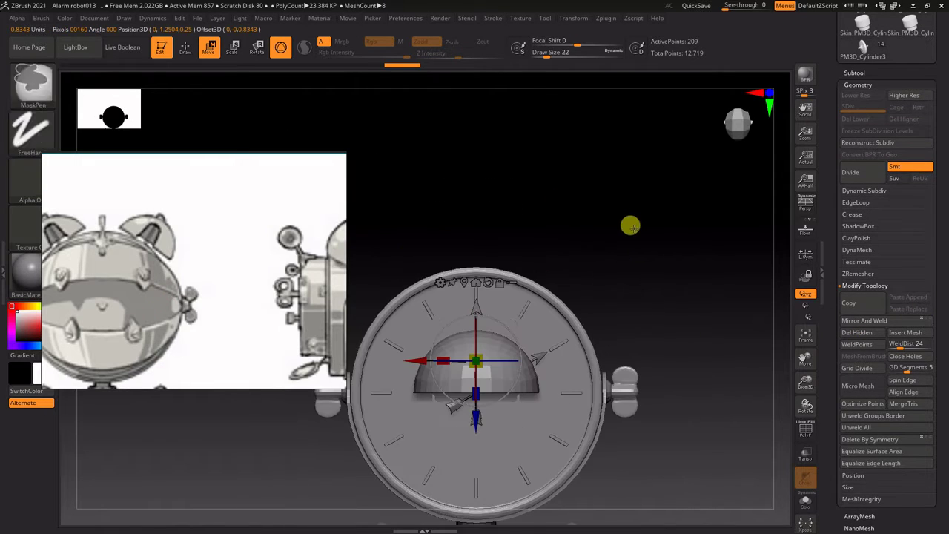
pyautogui.scroll(2, 864, 104)
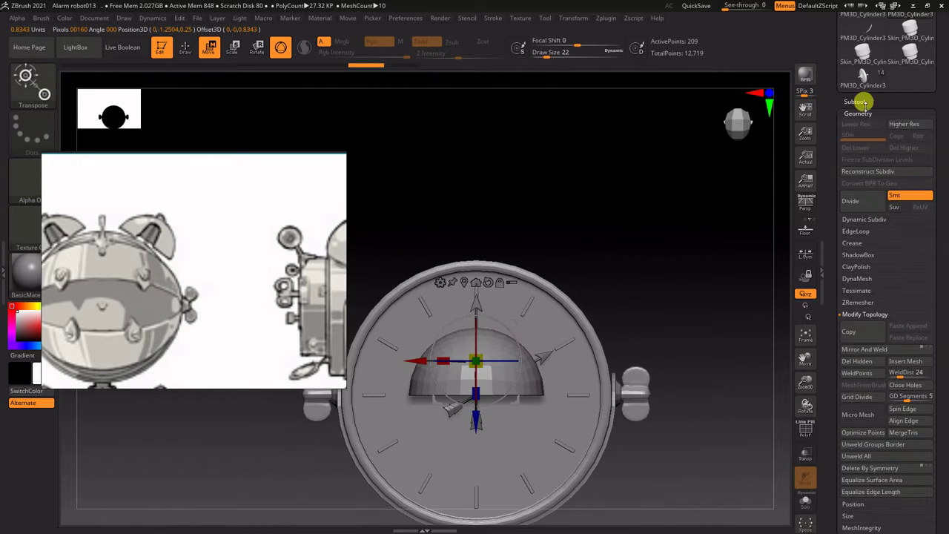
pyautogui.click(856, 102)
pyautogui.click(926, 148)
pyautogui.press('q')
pyautogui.press('f')
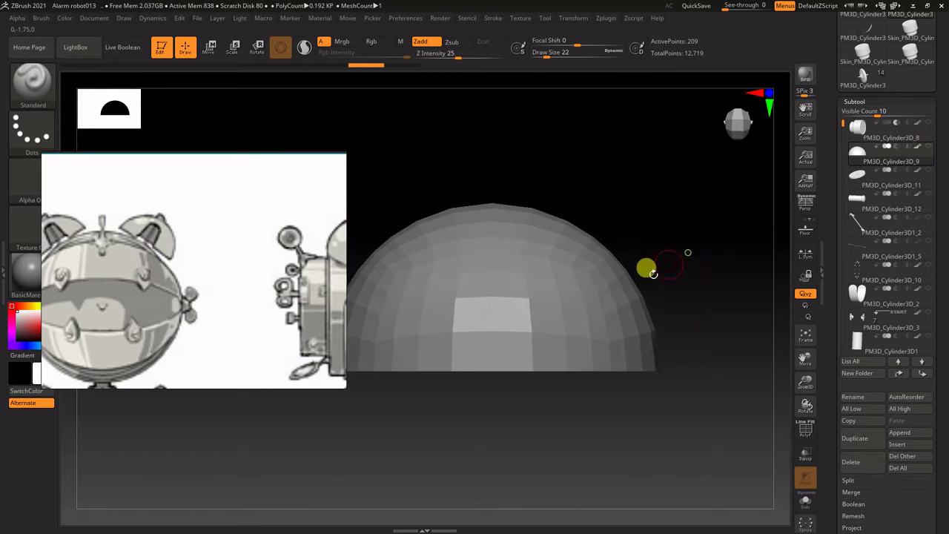
# - Show the polyframe and use ZModeler to delete a two-polygon-wide vertical strip at the dome's front, opening a slot from the lower rim
pyautogui.hotkey('shift', 'f')
pyautogui.press('b')
pyautogui.press('z')
pyautogui.press('m')
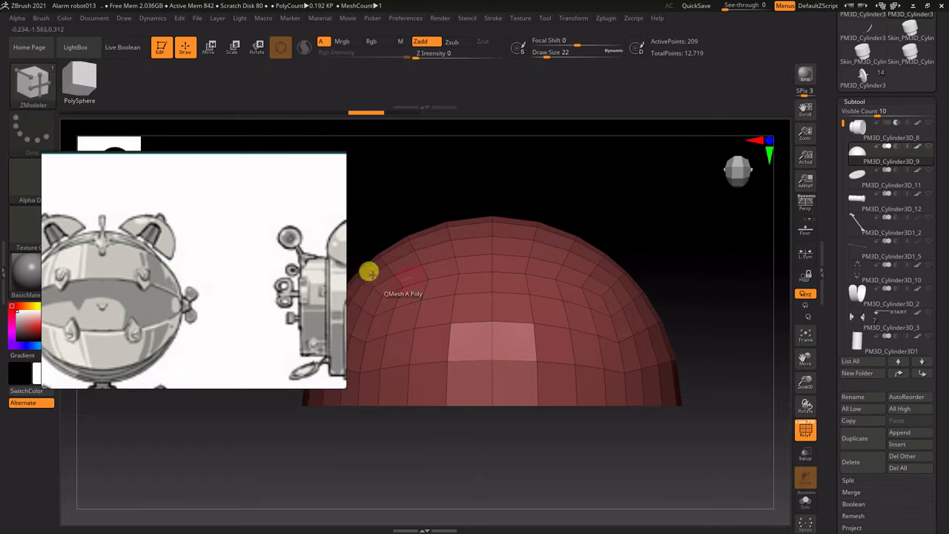
pyautogui.moveTo(507, 284)
pyautogui.mouseDown()
pyautogui.moveTo(716, 299)
pyautogui.moveTo(722, 447)
pyautogui.mouseUp()
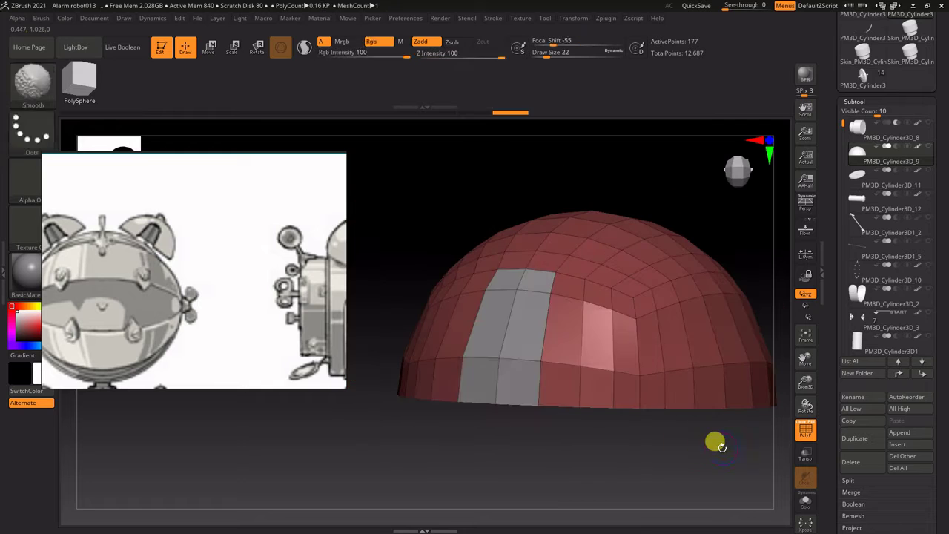
pyautogui.keyDown('alt'); pyautogui.click(531, 342); pyautogui.keyUp('alt')
pyautogui.keyDown('alt'); pyautogui.click(525, 380); pyautogui.keyUp('alt')
pyautogui.keyDown('shift'); pyautogui.moveTo(630, 437); pyautogui.dragTo(645, 350); pyautogui.keyUp('shift')
pyautogui.keyDown('alt'); pyautogui.click(508, 267); pyautogui.keyUp('alt')
pyautogui.press('space')
pyautogui.click(390, 163)
# - Set the ZModeler point action to Slide with the By Brush Radius target
pyautogui.press('space')
pyautogui.press('space')
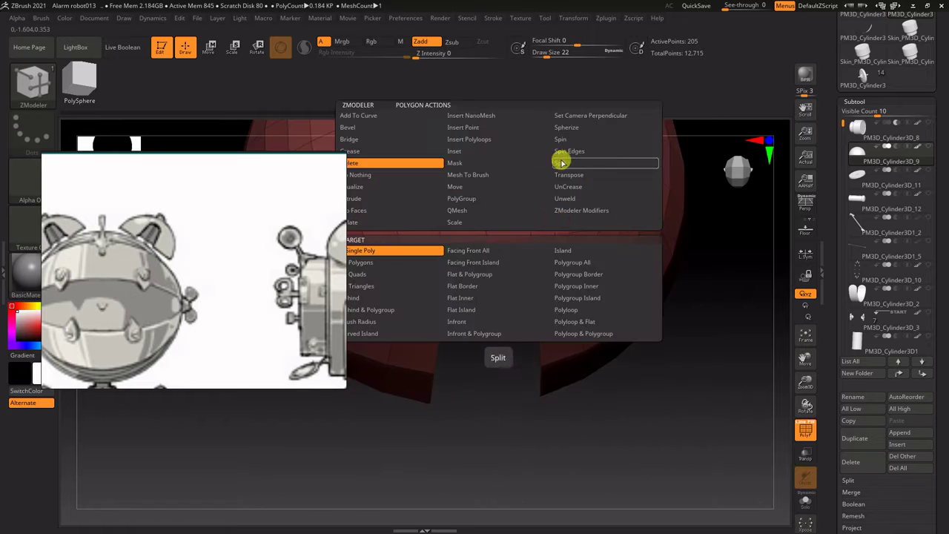
pyautogui.press('space')
pyautogui.press('space')
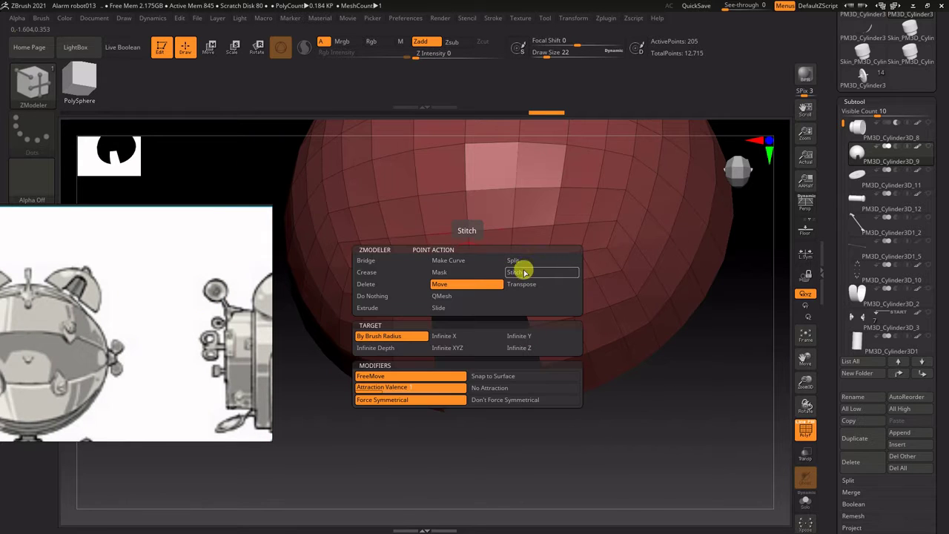
pyautogui.click(440, 306)
pyautogui.press('space')
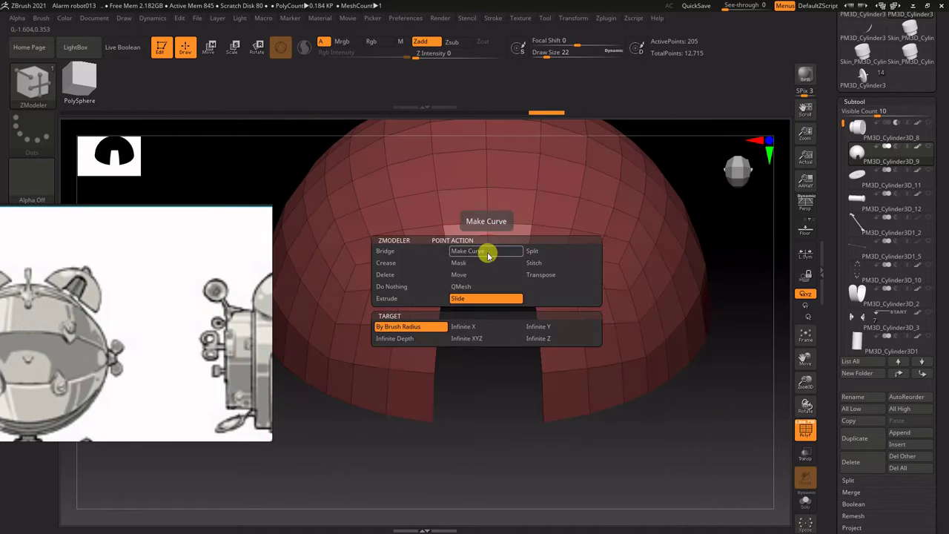
pyautogui.press('space')
# - Try to slide the points at the slot's upper end into a pointed arch
pyautogui.moveTo(483, 215)
pyautogui.mouseDown(button='right')
pyautogui.moveTo(522, 318)
pyautogui.moveTo(504, 285)
pyautogui.mouseUp(button='right')
pyautogui.moveTo(197, 346); pyautogui.dragTo(234, 356, button='right')
pyautogui.moveTo(404, 334); pyautogui.dragTo(474, 338, button='right')
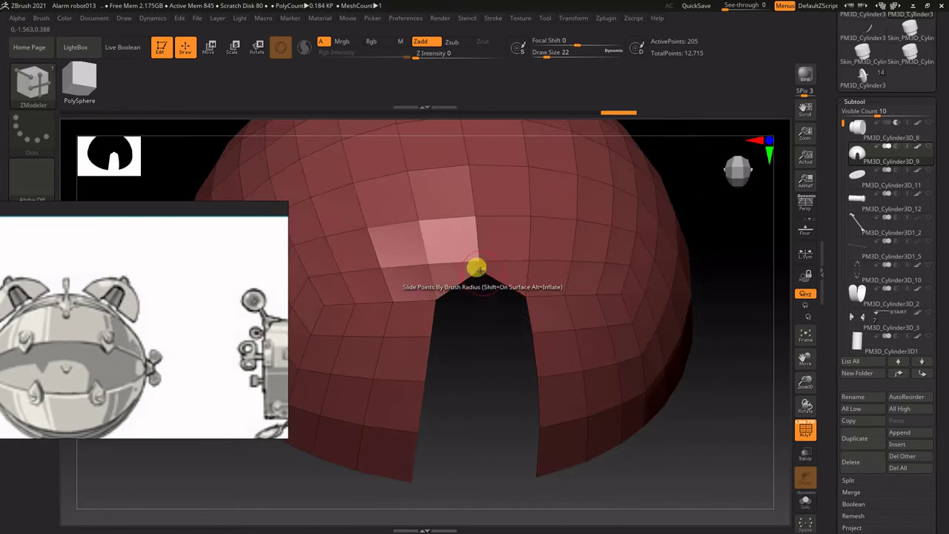
pyautogui.moveTo(477, 267); pyautogui.dragTo(494, 256, button='right')
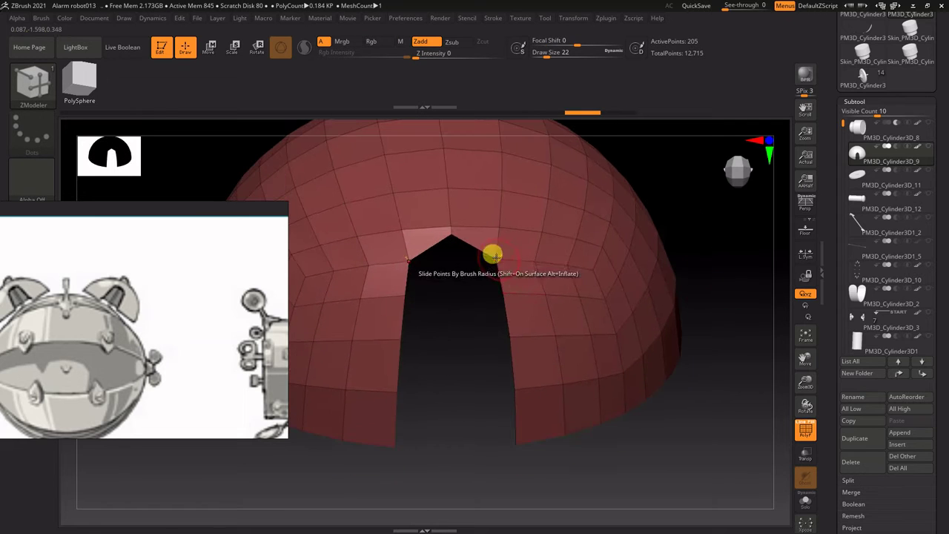
pyautogui.click(413, 347)
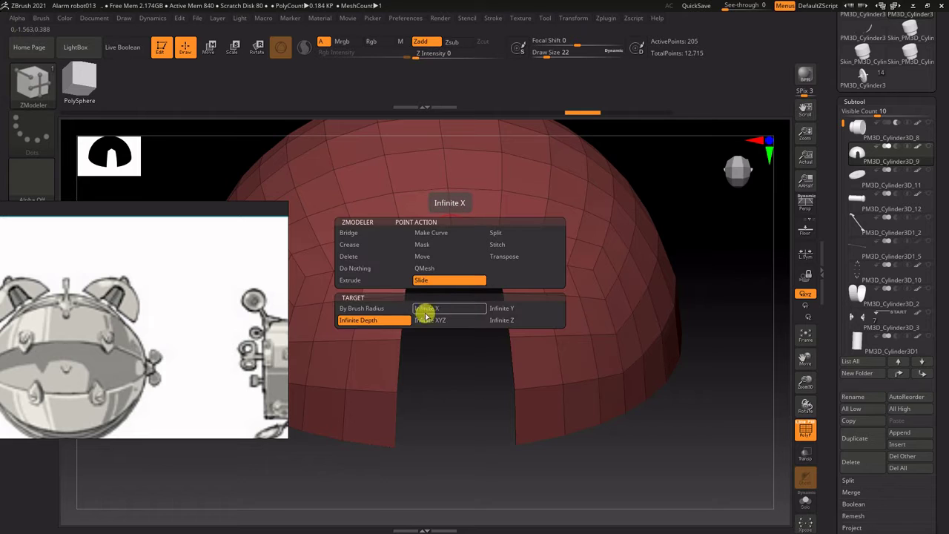
pyautogui.hotkey('ctrl', 'z')
pyautogui.hotkey('ctrl', 'z')
pyautogui.hotkey('ctrl', 'z')
pyautogui.hotkey('ctrl', 'z')
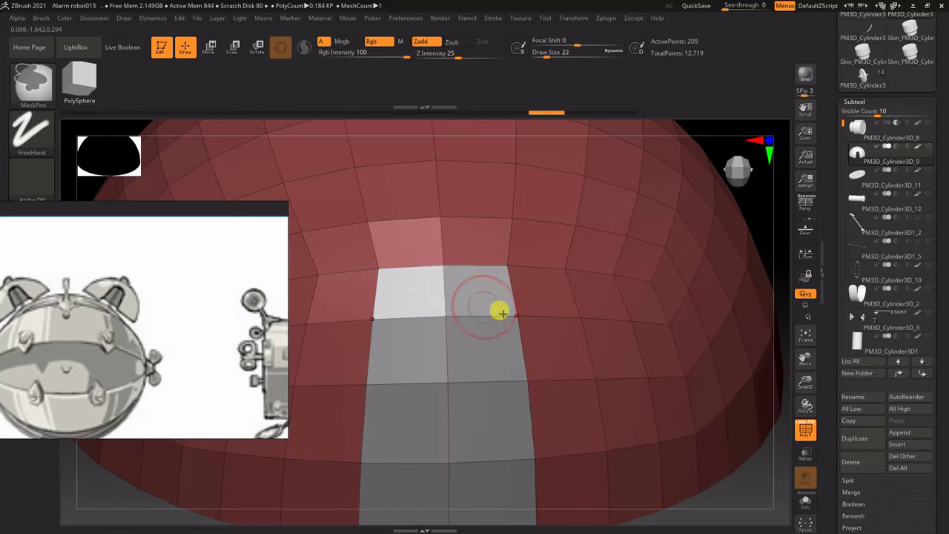
pyautogui.hotkey('ctrl', 'shift', 'z')
# - Slide the slot's two upper corner points inward to narrow its top
pyautogui.moveTo(477, 337); pyautogui.dragTo(511, 255, button='right')
pyautogui.moveTo(521, 249); pyautogui.dragTo(486, 250)
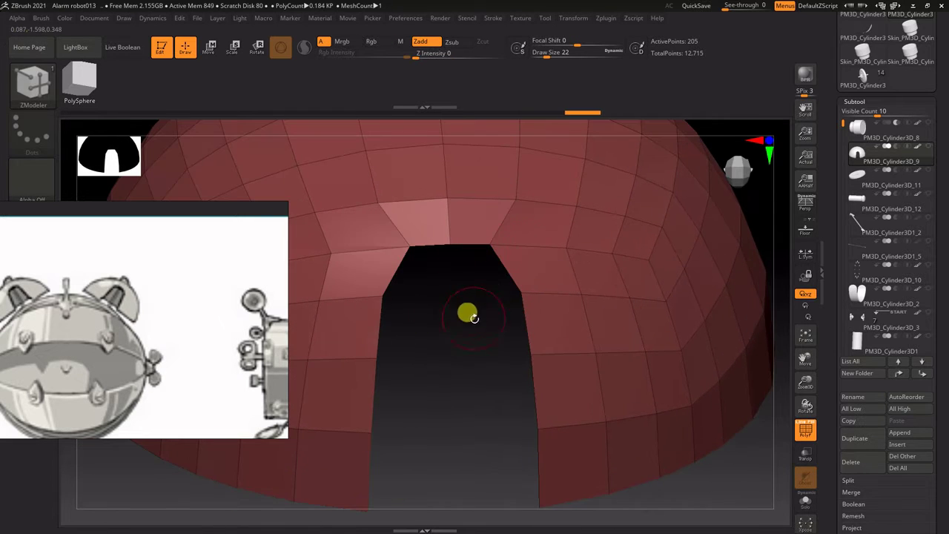
pyautogui.moveTo(474, 319); pyautogui.dragTo(455, 391, button='right')
# - Try sliding the slot's points with other targets, starting with Infinite Z
pyautogui.press('space')
pyautogui.click(581, 415)
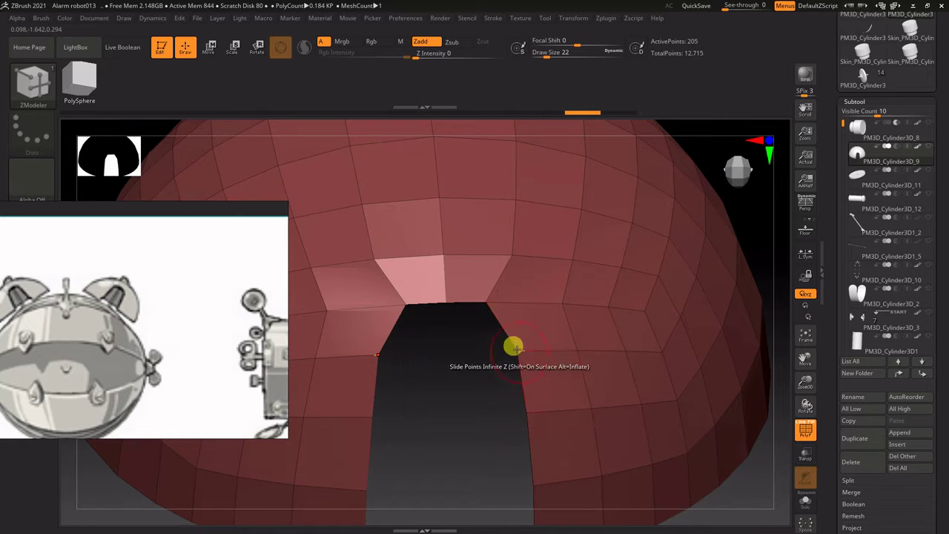
pyautogui.press('space')
pyautogui.click(440, 421)
pyautogui.hotkey('ctrl', 'z')
# - Mask the points at the slot's upper end and invert the mask so that only they can be moved
pyautogui.moveTo(486, 353); pyautogui.dragTo(481, 390, button='right')
pyautogui.keyDown('ctrl'); pyautogui.moveTo(481, 390); pyautogui.dragTo(514, 336); pyautogui.keyUp('ctrl')
pyautogui.press('w')
pyautogui.moveTo(456, 415); pyautogui.dragTo(449, 363, button='right')
pyautogui.keyDown('ctrl'); pyautogui.moveTo(449, 363); pyautogui.dragTo(463, 378); pyautogui.keyUp('ctrl')
pyautogui.keyDown('ctrl'); pyautogui.moveTo(468, 386); pyautogui.dragTo(512, 337); pyautogui.keyUp('ctrl')
pyautogui.hotkey('ctrl', 'i')
# - Move the unmasked points at the slot's upper end to shape it into a tapered arch
pyautogui.moveTo(413, 396); pyautogui.dragTo(415, 472, button='right')
pyautogui.click(423, 127)
pyautogui.moveTo(468, 419); pyautogui.dragTo(593, 312, button='right')
pyautogui.moveTo(458, 431); pyautogui.dragTo(450, 427)
pyautogui.moveTo(449, 428); pyautogui.dragTo(452, 393, button='right')
pyautogui.keyDown('ctrl'); pyautogui.moveTo(460, 386); pyautogui.dragTo(479, 366); pyautogui.keyUp('ctrl')
pyautogui.moveTo(479, 366); pyautogui.dragTo(555, 333, button='right')
pyautogui.moveTo(470, 359); pyautogui.dragTo(660, 286, button='right')
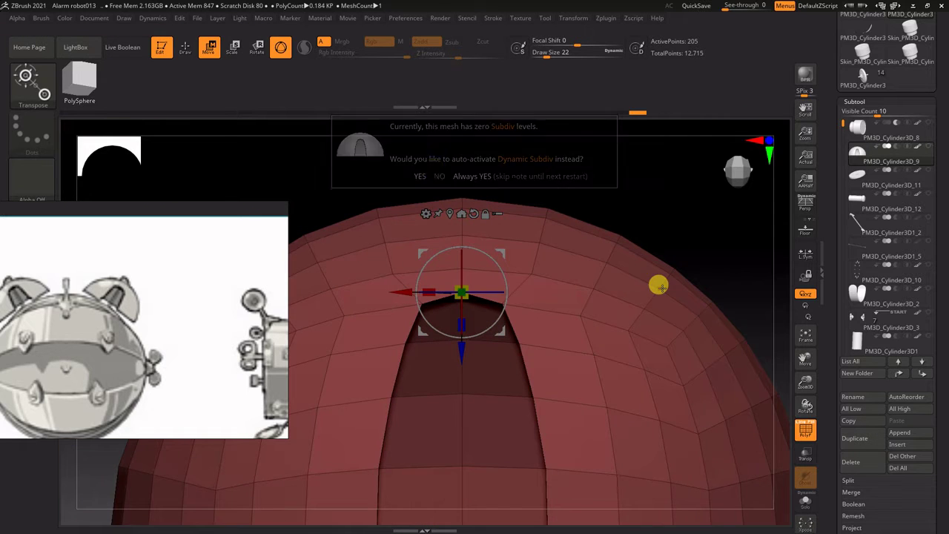
# - Preview the slotted dome smoothed with Dynamic Subdiv
pyautogui.click(421, 176)
pyautogui.press('f')
pyautogui.moveTo(662, 226); pyautogui.dragTo(660, 267, button='right')
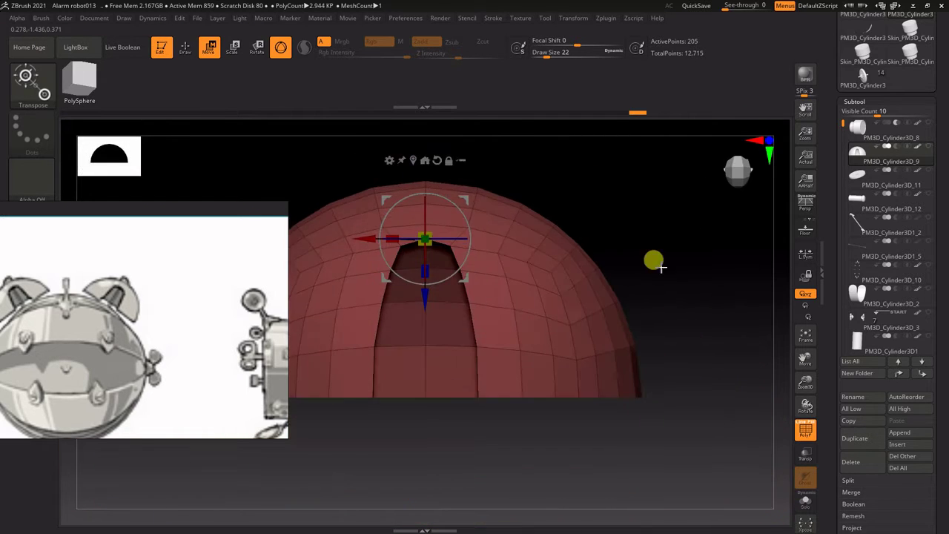
# - Extrude all polygons of the dome with ZModeler to give the shell thickness
pyautogui.press('b')
pyautogui.press('z')
pyautogui.press('m')
pyautogui.press('space')
pyautogui.click(460, 186)
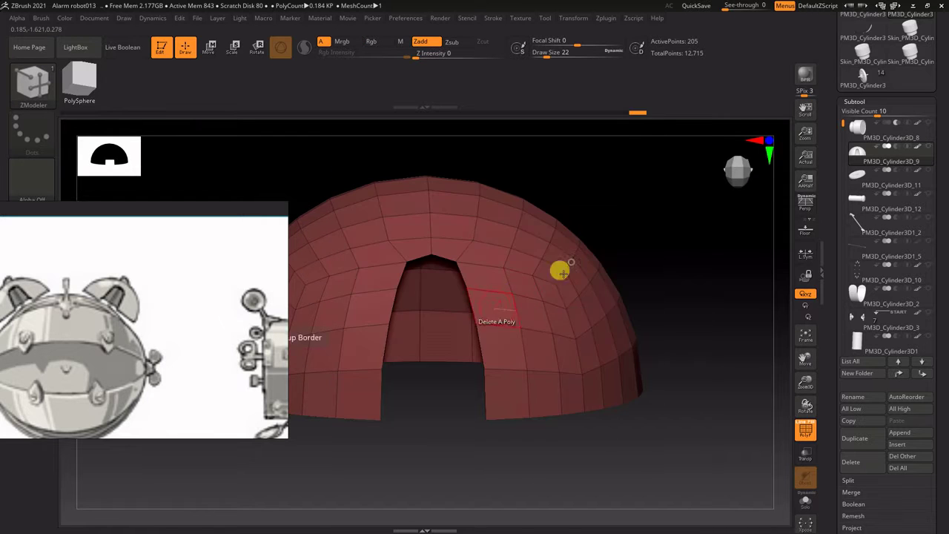
pyautogui.moveTo(560, 272); pyautogui.dragTo(502, 280)
pyautogui.moveTo(689, 296); pyautogui.dragTo(704, 275, button='right')
# - Insert edge loops along the shell's rim thickness to support its edges
pyautogui.press('space')
pyautogui.press('space')
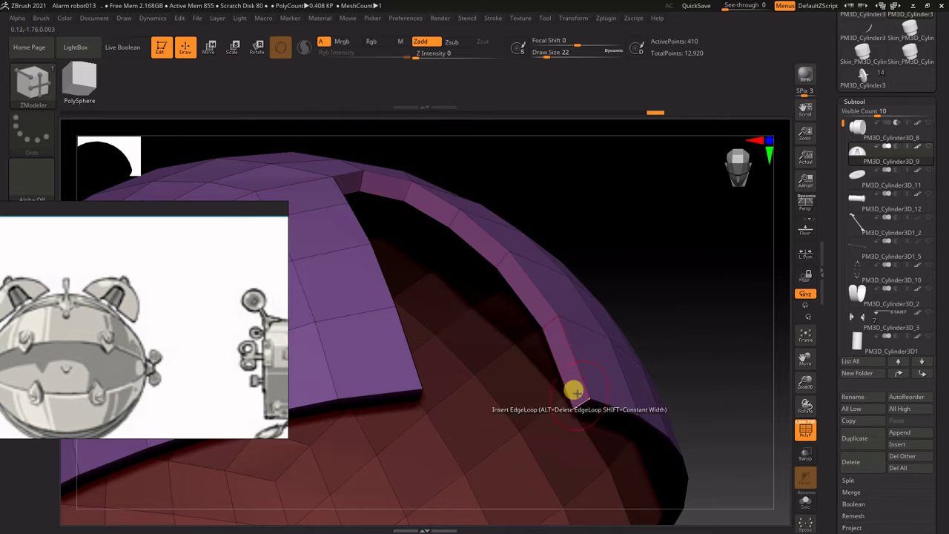
pyautogui.moveTo(575, 391); pyautogui.dragTo(511, 339, button='right')
pyautogui.keyDown('ctrl'); pyautogui.moveTo(522, 396); pyautogui.dragTo(529, 424, button='right'); pyautogui.keyUp('ctrl')
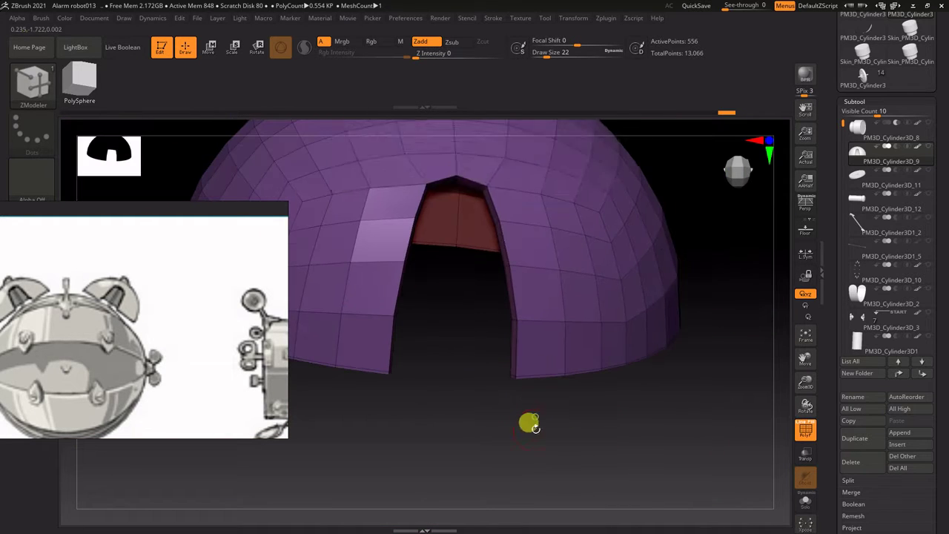
# - Preview the thickened dome with Dynamic Subdiv and check its shape without the polyframe
pyautogui.press('d')
pyautogui.click(416, 178)
pyautogui.keyDown('ctrl'); pyautogui.moveTo(637, 200); pyautogui.dragTo(697, 348, button='right'); pyautogui.keyUp('ctrl')
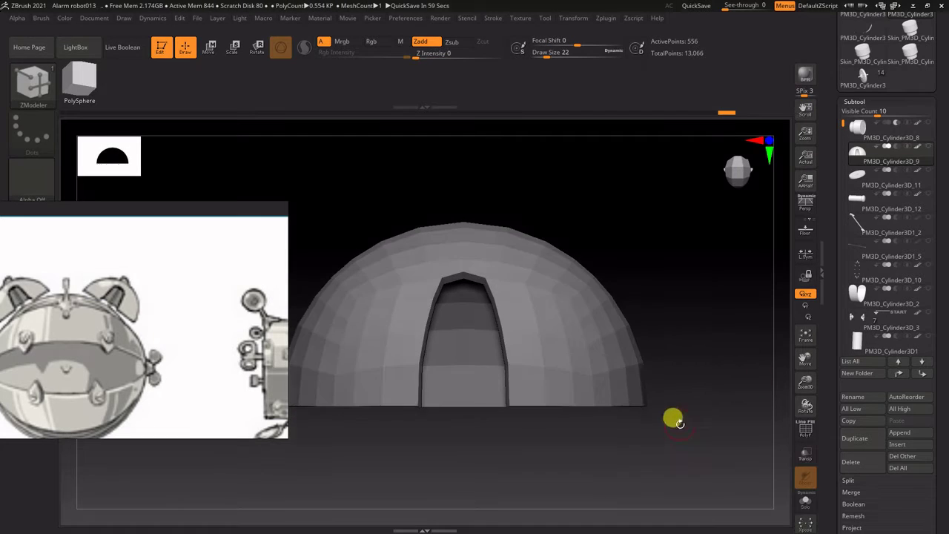
pyautogui.keyDown('ctrl'); pyautogui.moveTo(678, 419); pyautogui.dragTo(708, 299, button='right'); pyautogui.keyUp('ctrl')
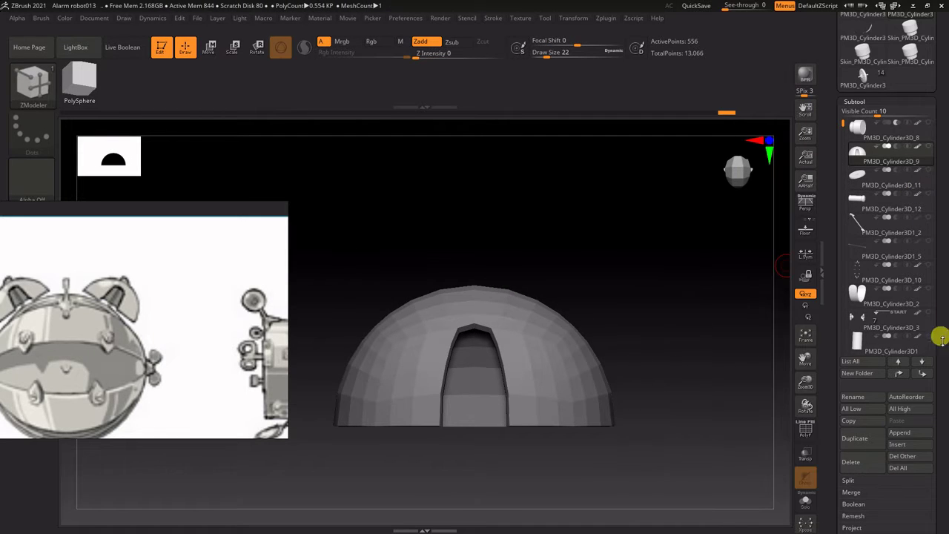
# - Append a Cylinder3D as a new subtool
pyautogui.scroll(-2, 928, 378)
pyautogui.click(898, 402)
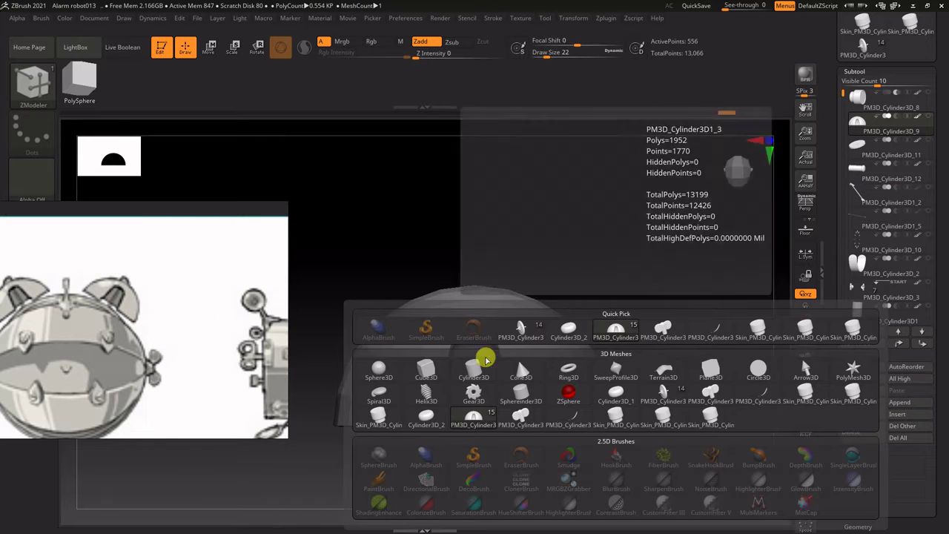
pyautogui.click(919, 405)
pyautogui.click(473, 368)
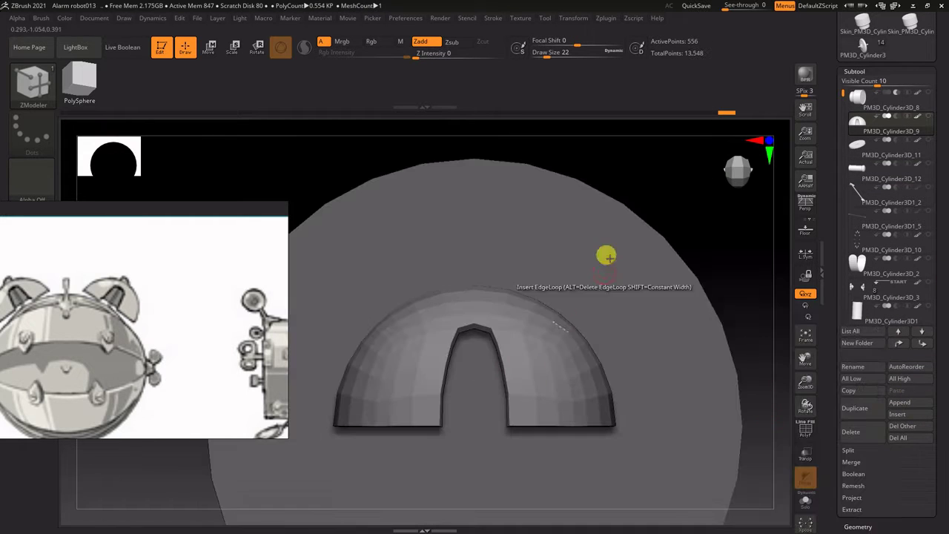
# - Try to turn the active dome subtool into a cylinder primitive through the gizmo
pyautogui.press('w')
pyautogui.click(440, 250)
pyautogui.click(580, 256)
pyautogui.moveTo(723, 226); pyautogui.dragTo(708, 239, button='right')
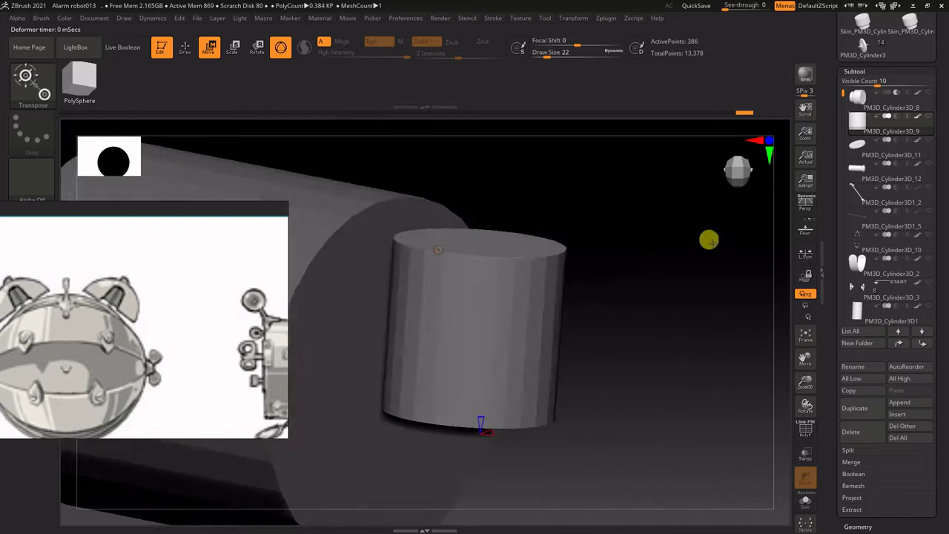
# - Select the appended cylinder and rebuild it as a small low-polygon cylinder primitive through the gizmo
pyautogui.keyDown('alt'); pyautogui.click(475, 214); pyautogui.keyUp('alt')
pyautogui.moveTo(475, 214); pyautogui.dragTo(356, 203, button='right')
pyautogui.click(327, 239)
pyautogui.click(473, 244)
pyautogui.moveTo(680, 272)
pyautogui.mouseDown(button='right')
pyautogui.moveTo(679, 307)
pyautogui.moveTo(652, 314)
pyautogui.moveTo(673, 286)
pyautogui.mouseUp(button='right')
pyautogui.hotkey('shift', 'f')
pyautogui.click(439, 241)
pyautogui.click(475, 266)
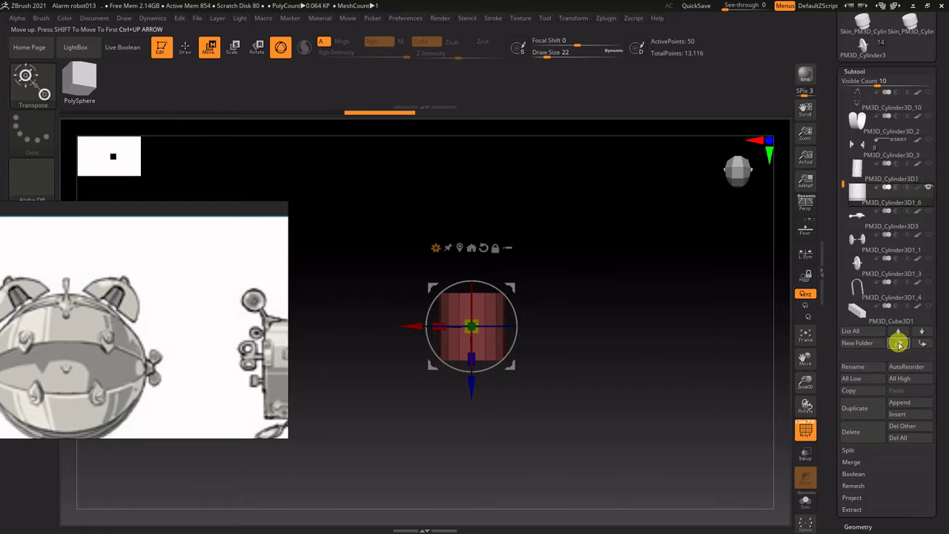
# - Arrange the cylinder directly below the dome in the subtool order and select the dome
pyautogui.click(884, 151)
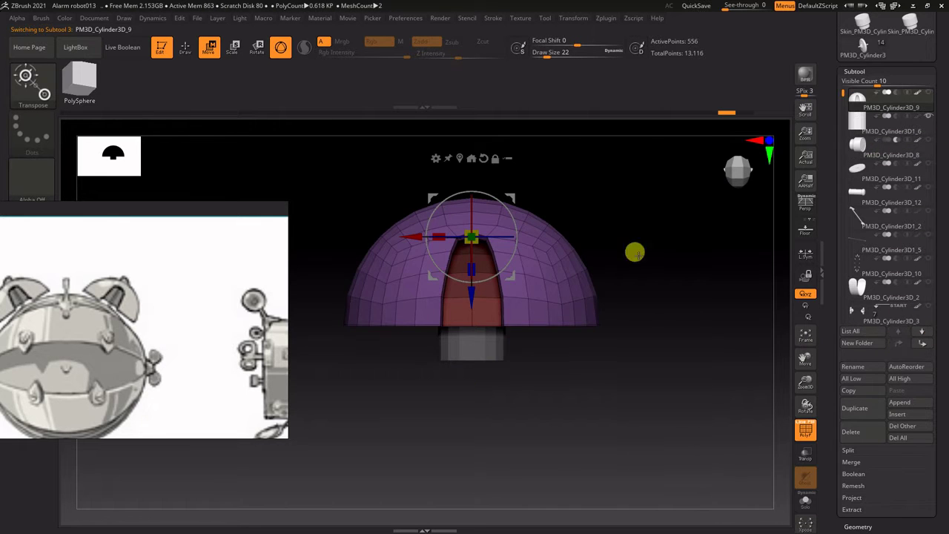
pyautogui.keyDown('alt'); pyautogui.moveTo(633, 364); pyautogui.dragTo(705, 349, button='right'); pyautogui.keyUp('alt')
pyautogui.keyDown('alt'); pyautogui.moveTo(667, 281); pyautogui.dragTo(662, 217, button='right'); pyautogui.keyUp('alt')
pyautogui.click(579, 207)
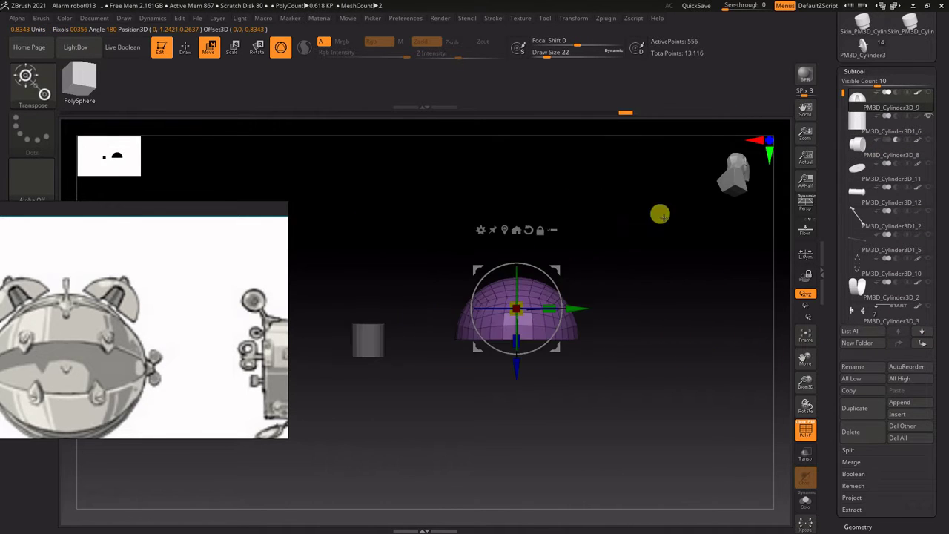
# - Move the dome over the cylinder so both share the same centre axis
pyautogui.click(261, 20)
pyautogui.click(285, 72)
pyautogui.moveTo(273, 209); pyautogui.dragTo(166, 253)
pyautogui.click(323, 291)
pyautogui.click(347, 291)
pyautogui.moveTo(672, 259); pyautogui.dragTo(654, 264, button='right')
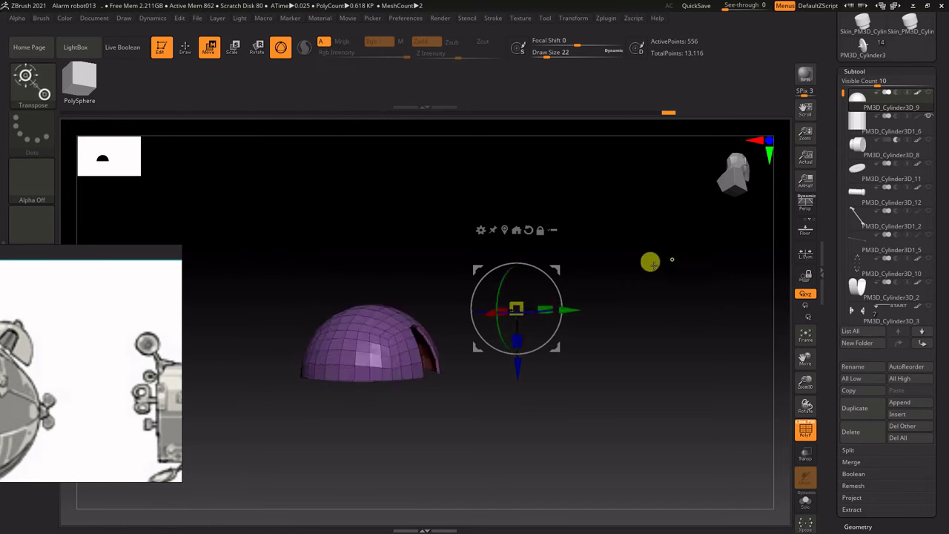
# - Select the cylinder and lengthen it vertically so it runs up into the dome
pyautogui.click(887, 124)
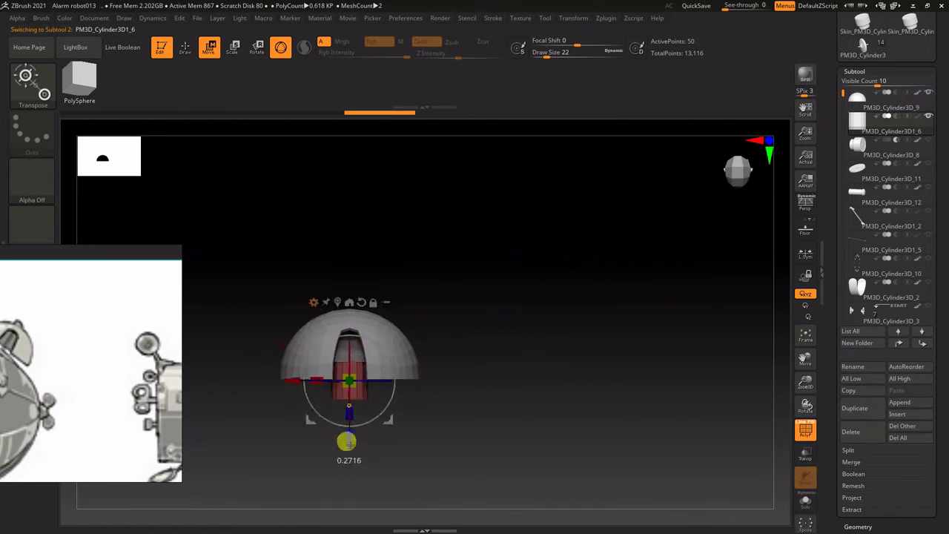
pyautogui.moveTo(349, 444); pyautogui.dragTo(349, 460)
pyautogui.keyDown('alt'); pyautogui.moveTo(564, 437); pyautogui.dragTo(600, 313, button='right'); pyautogui.keyUp('alt')
pyautogui.keyDown('ctrl'); pyautogui.moveTo(600, 313); pyautogui.dragTo(593, 371, button='right'); pyautogui.keyUp('ctrl')
pyautogui.moveTo(388, 336); pyautogui.dragTo(389, 444)
pyautogui.keyDown('ctrl'); pyautogui.moveTo(587, 349); pyautogui.dragTo(588, 308, button='right'); pyautogui.keyUp('ctrl')
pyautogui.moveTo(391, 336); pyautogui.dragTo(393, 360)
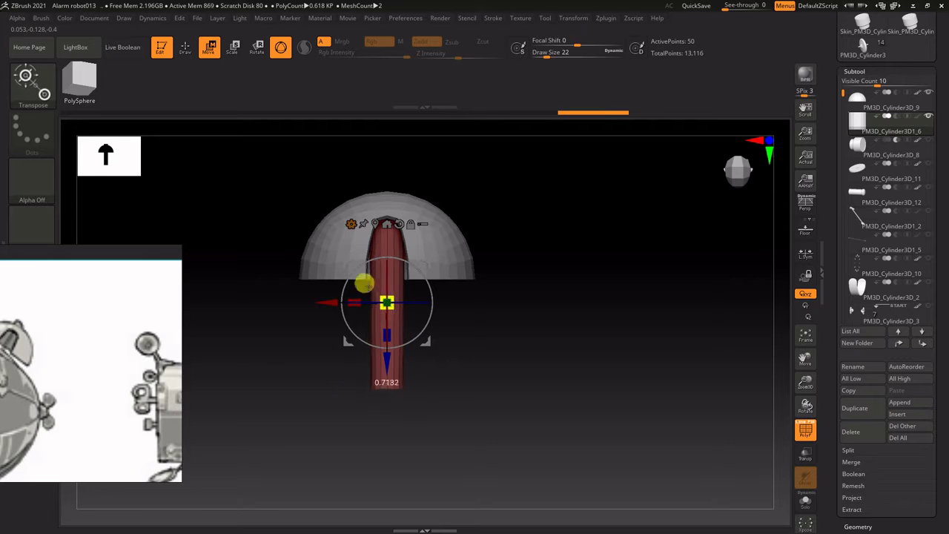
# - Thin the cylinder into a slim rod and stretch it vertically until it runs through the top of the dome
pyautogui.moveTo(364, 283); pyautogui.dragTo(362, 281)
pyautogui.moveTo(155, 253); pyautogui.dragTo(278, 227)
pyautogui.keyDown('alt'); pyautogui.moveTo(571, 292); pyautogui.dragTo(601, 314, button='right'); pyautogui.keyUp('alt')
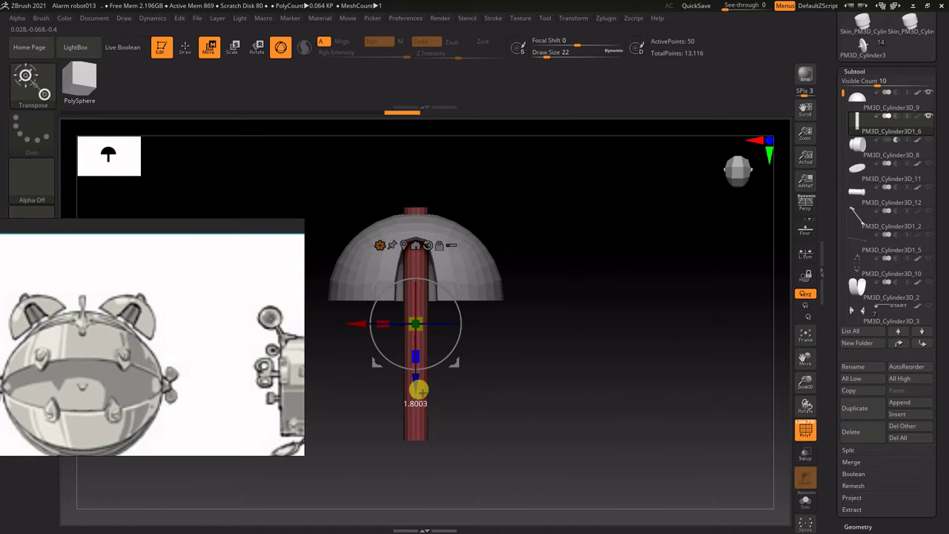
pyautogui.keyDown('ctrl'); pyautogui.moveTo(547, 278); pyautogui.dragTo(610, 283, button='right'); pyautogui.keyUp('ctrl')
pyautogui.moveTo(609, 283); pyautogui.dragTo(672, 297, button='right')
pyautogui.keyDown('ctrl'); pyautogui.moveTo(672, 297); pyautogui.dragTo(641, 115, button='right'); pyautogui.keyUp('ctrl')
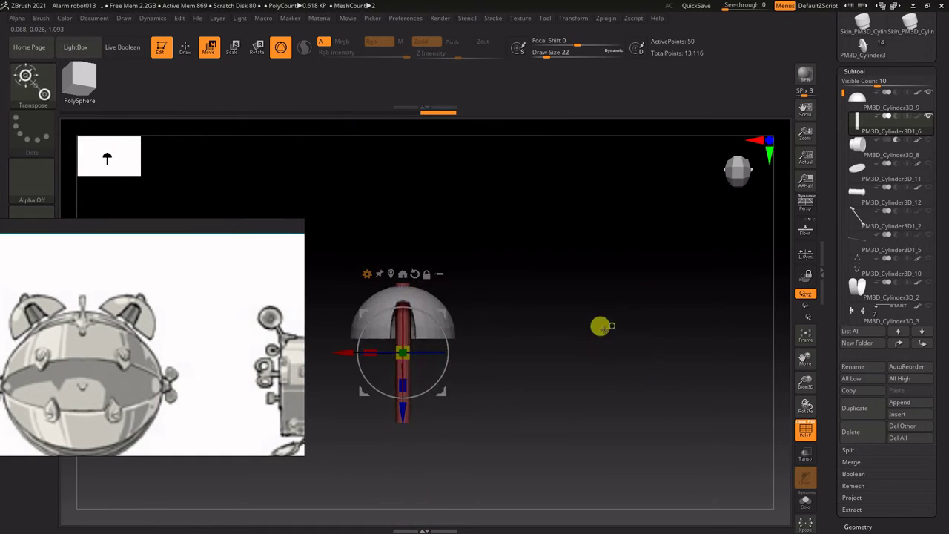
pyautogui.keyDown('ctrl'); pyautogui.moveTo(601, 327); pyautogui.dragTo(608, 365, button='right'); pyautogui.keyUp('ctrl')
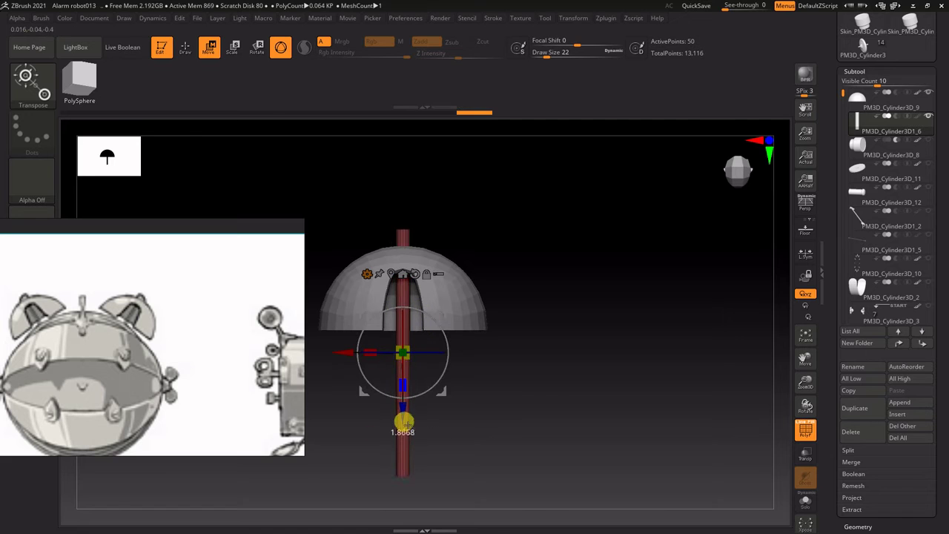
pyautogui.moveTo(406, 424); pyautogui.dragTo(405, 421)
pyautogui.moveTo(546, 370)
pyautogui.keyDown('ctrl'); pyautogui.mouseDown(button='right')
pyautogui.moveTo(551, 288)
pyautogui.moveTo(657, 273)
pyautogui.moveTo(660, 335)
pyautogui.mouseUp(button='right'); pyautogui.keyUp('ctrl')
# - Leave the transform gizmo and hide the dome so only the rod's top end is left to edit
pyautogui.press('q')
pyautogui.moveTo(642, 331)
pyautogui.mouseDown(button='right')
pyautogui.moveTo(671, 345)
pyautogui.moveTo(671, 386)
pyautogui.mouseUp(button='right')
pyautogui.moveTo(671, 386)
pyautogui.keyDown('alt'); pyautogui.mouseDown(button='right')
pyautogui.moveTo(657, 174)
pyautogui.moveTo(628, 278)
pyautogui.mouseUp(button='right'); pyautogui.keyUp('alt')
pyautogui.keyDown('alt'); pyautogui.moveTo(629, 278); pyautogui.dragTo(619, 221, button='right'); pyautogui.keyUp('alt')
pyautogui.click(928, 93)
pyautogui.moveTo(604, 255); pyautogui.dragTo(670, 362, button='right')
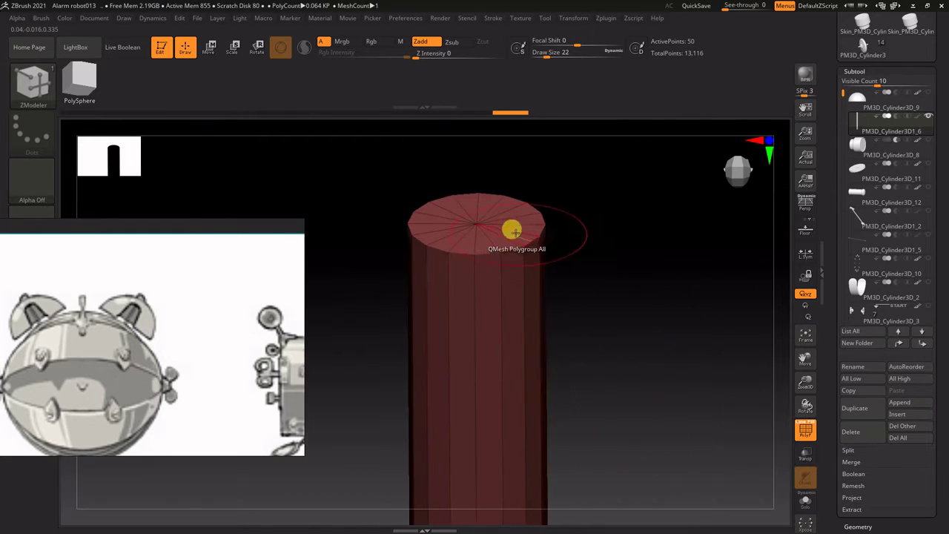
# - Extrude the rod's top cap upward with ZModeler's Extrude action, Flat Island target, at draw size 5
pyautogui.rightClick(514, 230)
pyautogui.click(369, 198)
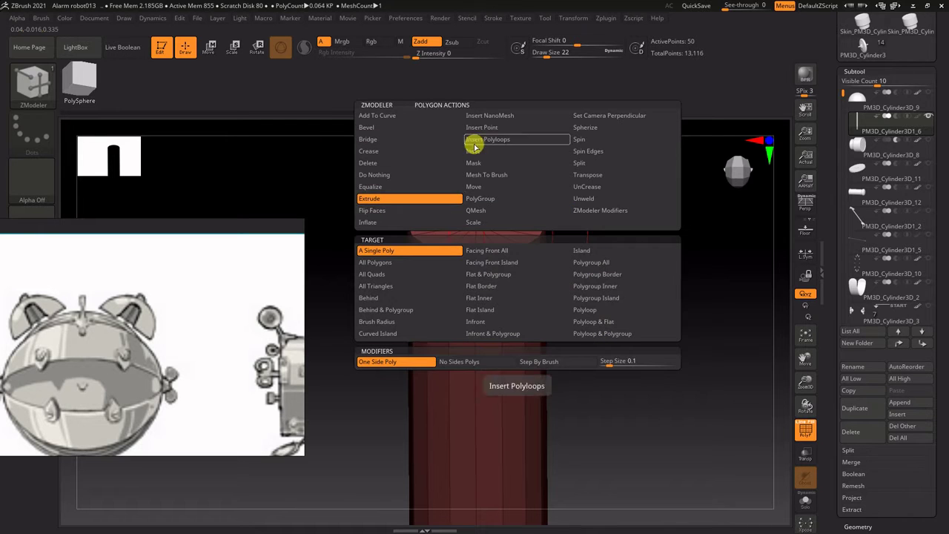
pyautogui.click(475, 312)
pyautogui.press('s')
pyautogui.moveTo(643, 323)
pyautogui.mouseDown()
pyautogui.moveTo(605, 324)
pyautogui.moveTo(608, 156)
pyautogui.mouseUp()
pyautogui.moveTo(538, 239); pyautogui.dragTo(539, 187)
pyautogui.keyDown('alt'); pyautogui.moveTo(623, 225); pyautogui.dragTo(624, 306); pyautogui.keyUp('alt')
# - Scale the edge loops of the extruded top to form a flared cap wider than the rod
pyautogui.press('space')
pyautogui.click(624, 213)
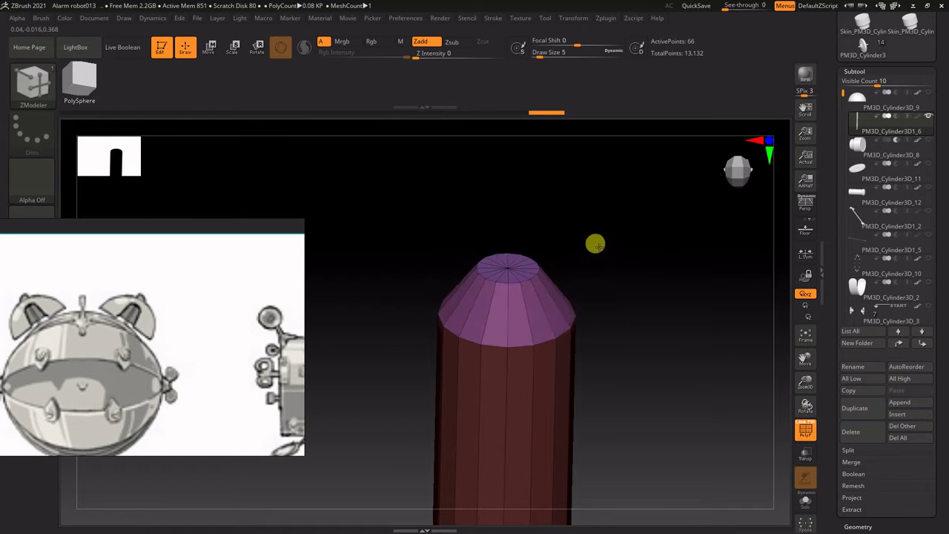
pyautogui.moveTo(621, 317); pyautogui.dragTo(653, 250)
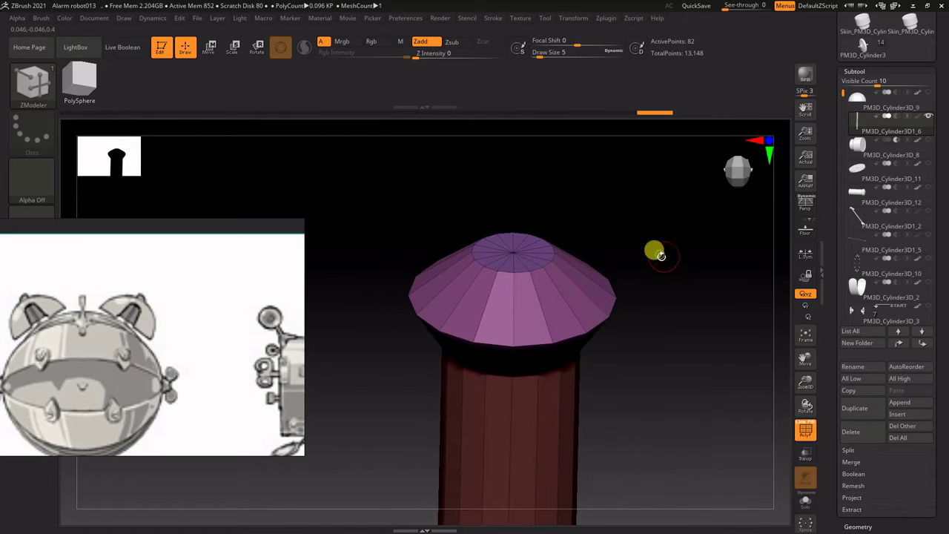
pyautogui.press('space')
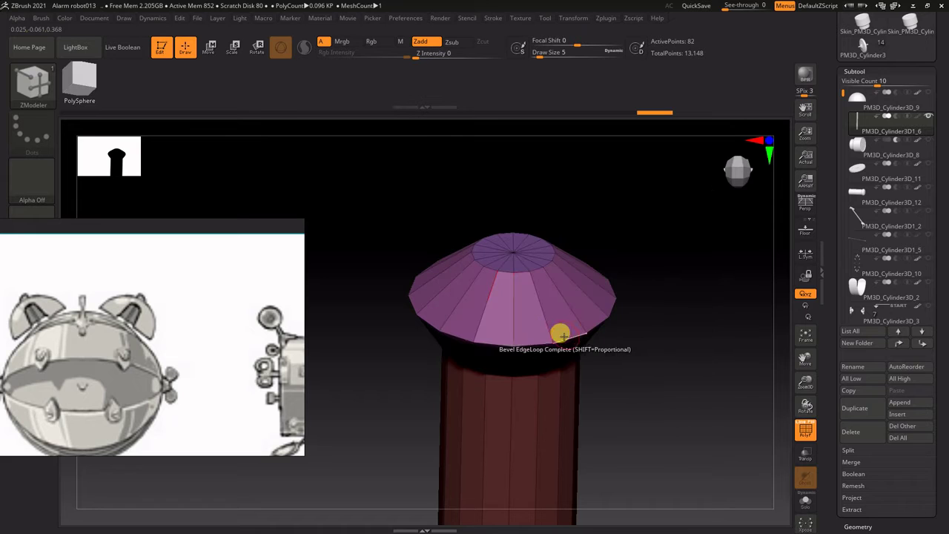
pyautogui.moveTo(640, 341); pyautogui.dragTo(631, 295)
# - Insert edge loops around the flared cap and scale them to shape the knob's sides
pyautogui.press('space')
pyautogui.click(505, 220)
pyautogui.click(518, 335)
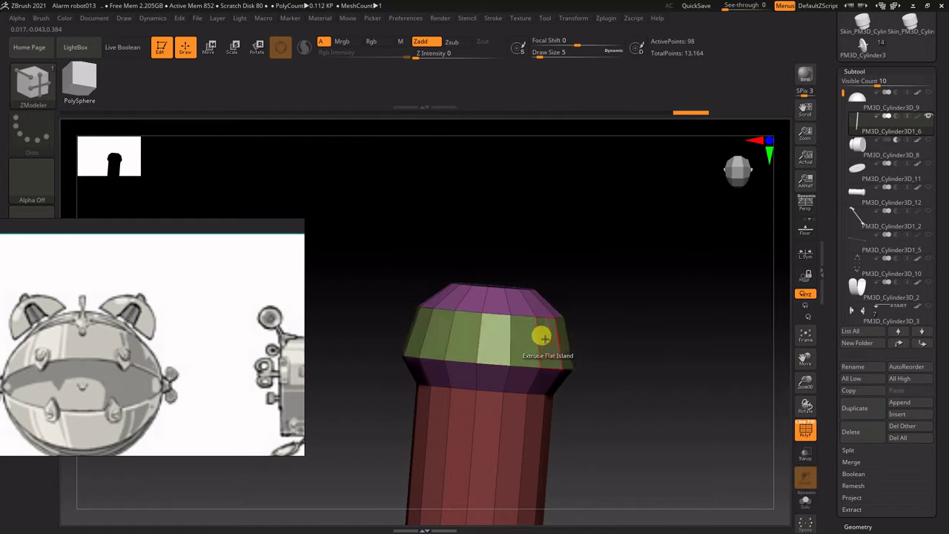
pyautogui.moveTo(583, 344); pyautogui.dragTo(650, 349)
pyautogui.press('space')
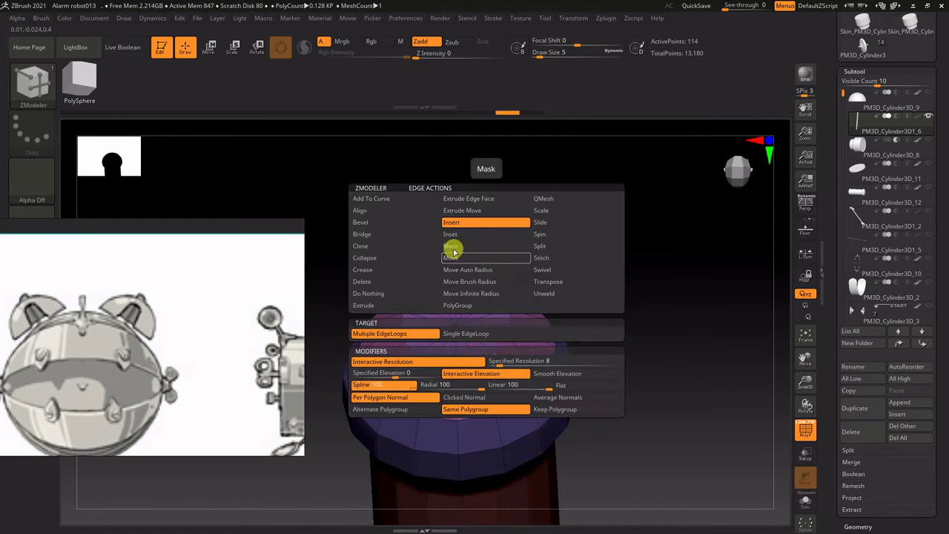
pyautogui.moveTo(487, 359); pyautogui.dragTo(479, 324)
# - Insert another edge loop on the knob's sloped upper part to round its top
pyautogui.moveTo(479, 324); pyautogui.dragTo(519, 353, button='right')
pyautogui.press('space')
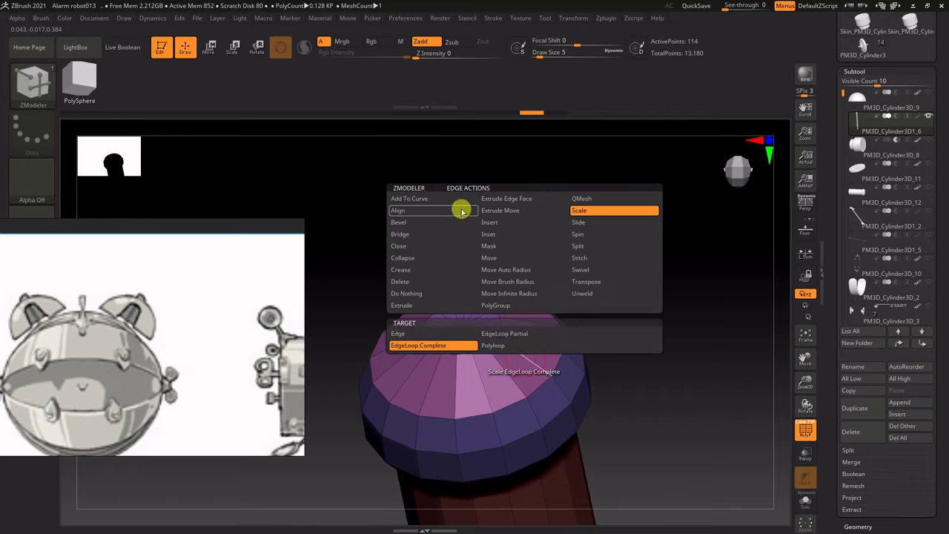
pyautogui.click(489, 222)
pyautogui.click(512, 351)
pyautogui.moveTo(697, 346); pyautogui.dragTo(704, 257)
pyautogui.moveTo(705, 257)
pyautogui.keyDown('alt'); pyautogui.mouseDown()
pyautogui.moveTo(663, 307)
pyautogui.moveTo(697, 252)
pyautogui.mouseUp(); pyautogui.keyUp('alt')
# - Show the dome again and adjust the rod vertically so its knob sits just above the dome
pyautogui.click(929, 91)
pyautogui.press('w')
pyautogui.keyDown('alt'); pyautogui.moveTo(613, 483); pyautogui.dragTo(634, 440); pyautogui.keyUp('alt')
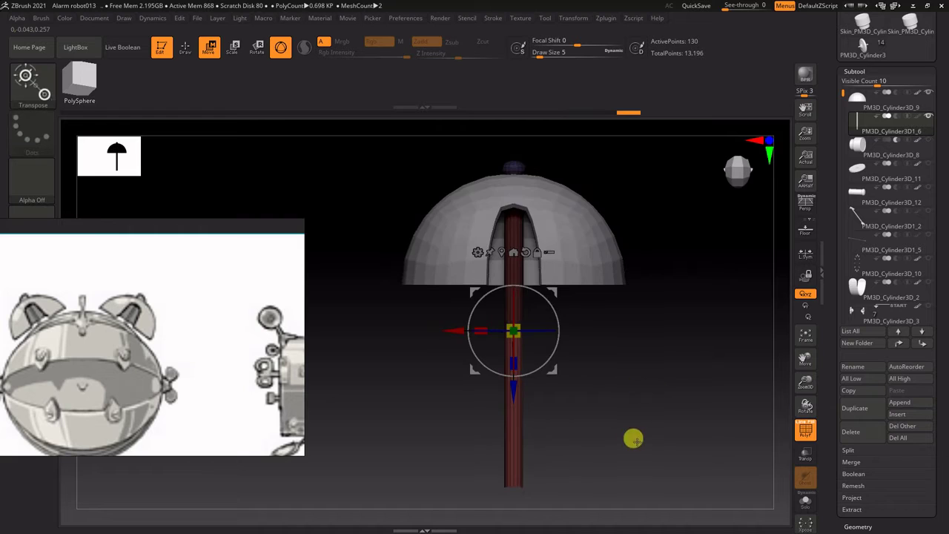
pyautogui.moveTo(520, 337); pyautogui.dragTo(521, 334)
pyautogui.keyDown('alt'); pyautogui.moveTo(690, 349); pyautogui.dragTo(838, 307); pyautogui.keyUp('alt')
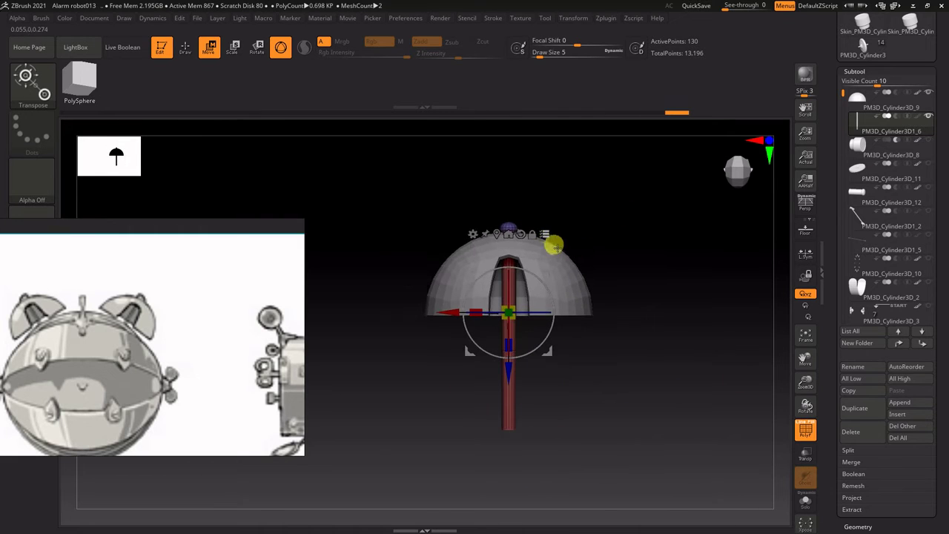
# - Examine how the rod fits the dome's slot, selecting the dome and the rod in turn
pyautogui.click(927, 108)
pyautogui.click(588, 157)
pyautogui.press('q')
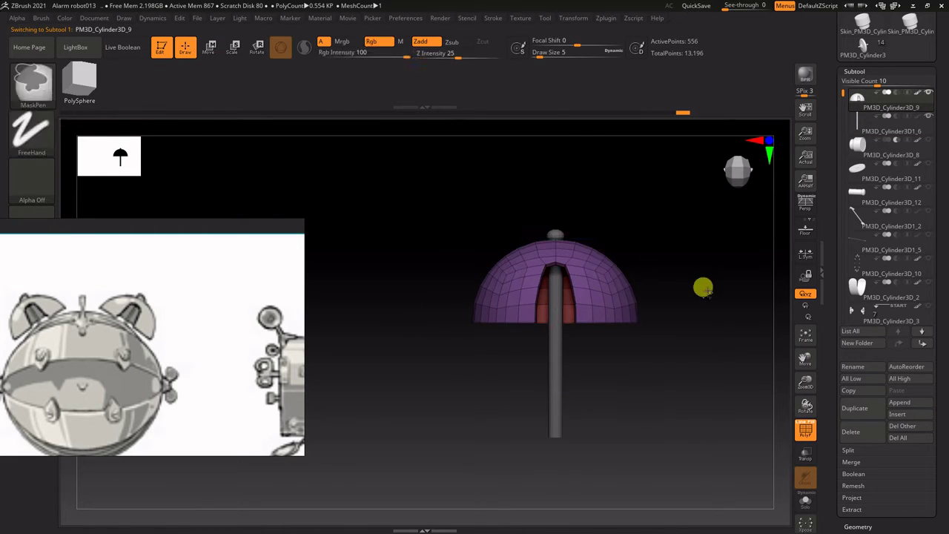
pyautogui.keyDown('alt'); pyautogui.moveTo(705, 288); pyautogui.dragTo(682, 313); pyautogui.keyUp('alt')
pyautogui.keyDown('alt'); pyautogui.click(532, 382); pyautogui.keyUp('alt')
pyautogui.press('w')
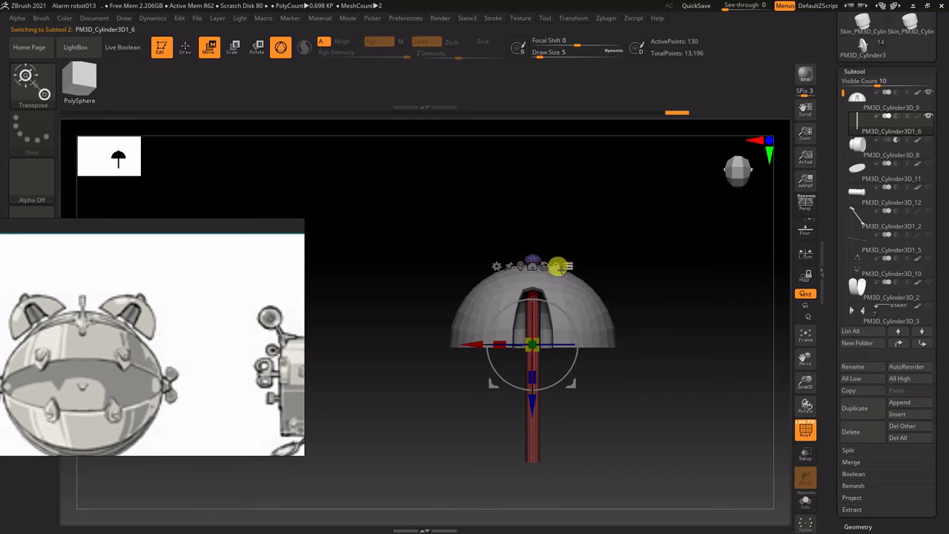
pyautogui.click(928, 115)
pyautogui.press('q')
pyautogui.moveTo(682, 341)
pyautogui.keyDown('alt'); pyautogui.mouseDown()
pyautogui.moveTo(705, 293)
pyautogui.moveTo(679, 319)
pyautogui.mouseUp(); pyautogui.keyUp('alt')
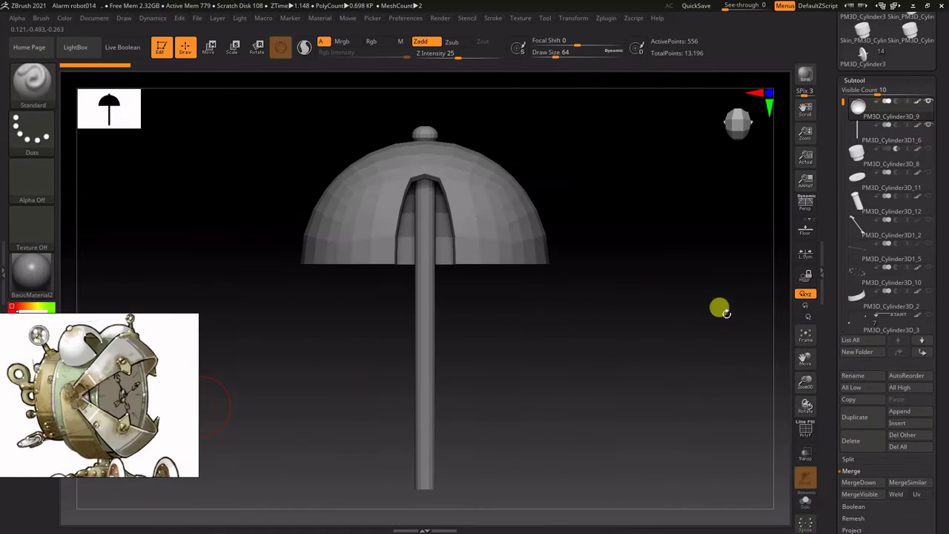
# - Merge the dome down with the rod into a single bell subtool
pyautogui.keyDown('alt'); pyautogui.moveTo(720, 307); pyautogui.dragTo(762, 314); pyautogui.keyUp('alt')
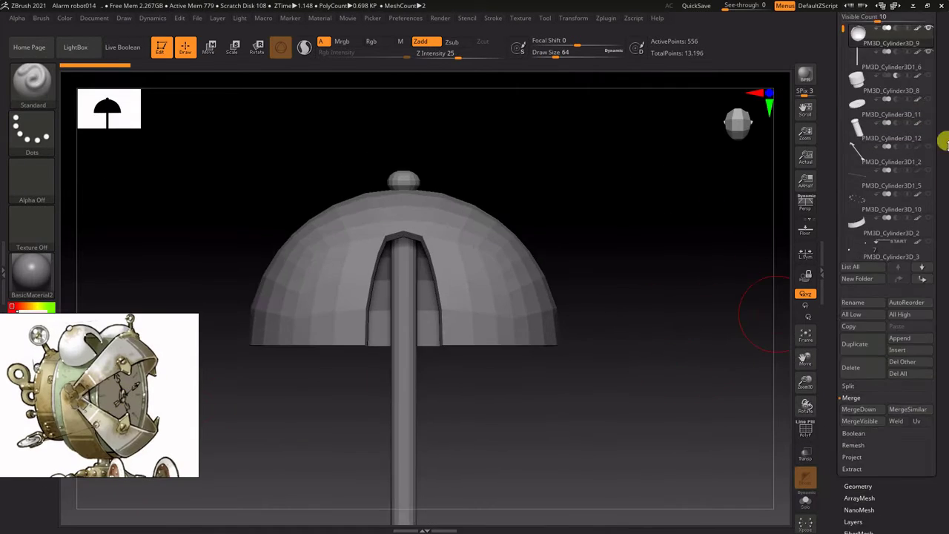
pyautogui.click(851, 337)
pyautogui.click(858, 348)
pyautogui.click(765, 362)
pyautogui.press('w')
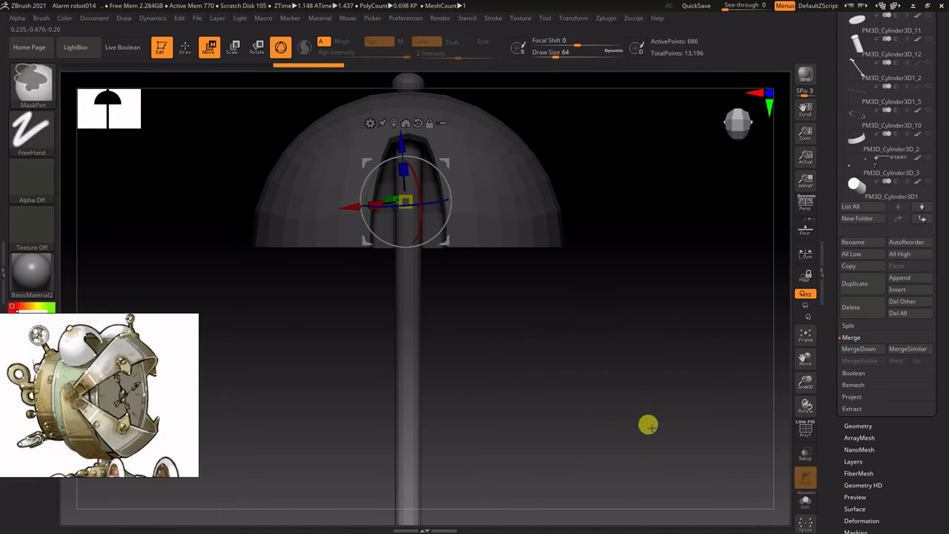
# - Mask everything except the rod's lower end and move that end up to shorten the rod below the dome
pyautogui.hotkey('shift', 'f')
pyautogui.keyDown('alt'); pyautogui.moveTo(622, 387); pyautogui.dragTo(618, 153); pyautogui.keyUp('alt')
pyautogui.keyDown('ctrl'); pyautogui.moveTo(474, 319); pyautogui.dragTo(348, 260); pyautogui.keyUp('ctrl')
pyautogui.keyDown('ctrl'); pyautogui.click(554, 215); pyautogui.keyUp('ctrl')
pyautogui.keyDown('alt'); pyautogui.moveTo(554, 215); pyautogui.dragTo(534, 258); pyautogui.keyUp('alt')
pyautogui.click(395, 155)
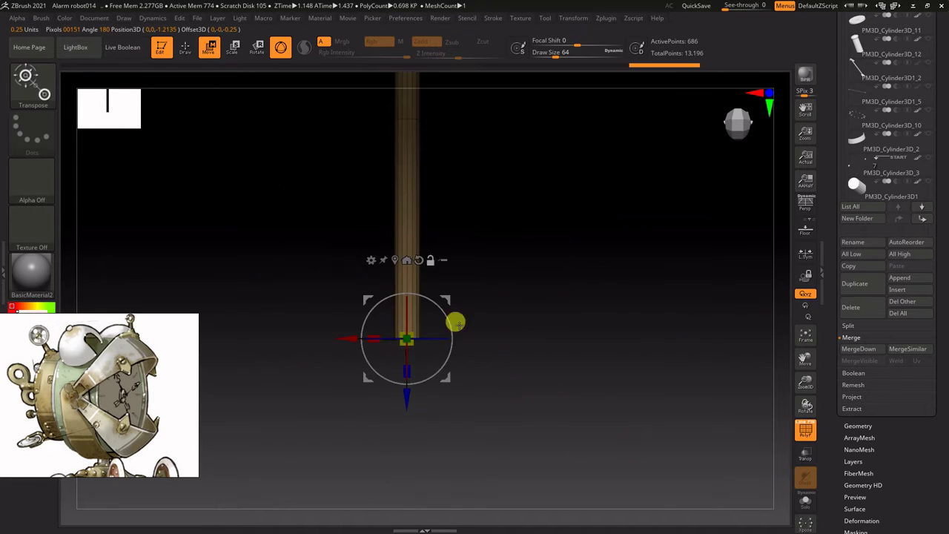
pyautogui.moveTo(407, 397); pyautogui.dragTo(407, 283)
pyautogui.moveTo(533, 306)
pyautogui.keyDown('ctrl'); pyautogui.mouseDown()
pyautogui.moveTo(574, 340)
pyautogui.moveTo(420, 403)
pyautogui.mouseUp(); pyautogui.keyUp('ctrl')
pyautogui.keyDown('shift'); pyautogui.moveTo(504, 381); pyautogui.dragTo(581, 375); pyautogui.keyUp('shift')
pyautogui.moveTo(414, 424); pyautogui.dragTo(418, 397)
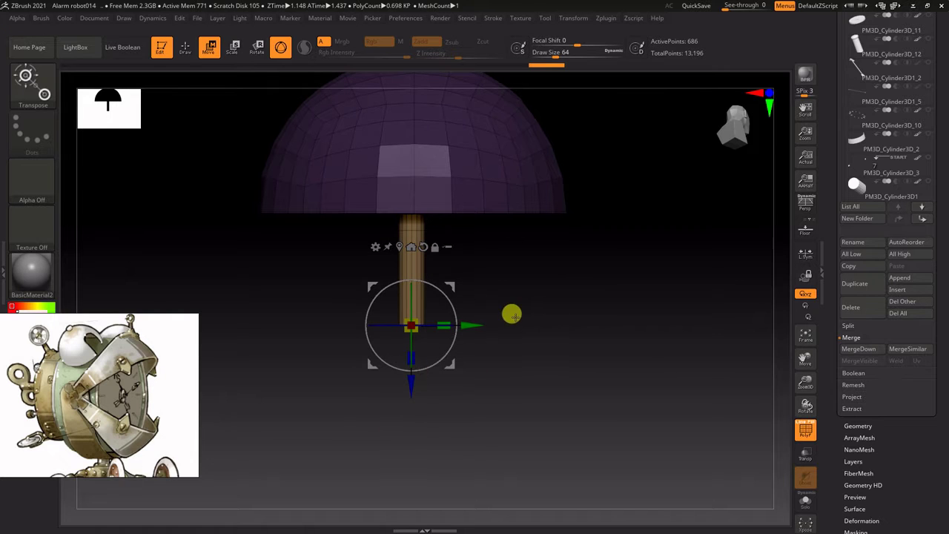
pyautogui.keyDown('shift'); pyautogui.moveTo(632, 291); pyautogui.dragTo(731, 319); pyautogui.keyUp('shift')
# - Show the clock body subtool together with the bell and frame the model
pyautogui.press('f')
pyautogui.moveTo(886, 230); pyautogui.dragTo(886, 305)
pyautogui.click(928, 67)
pyautogui.press('f')
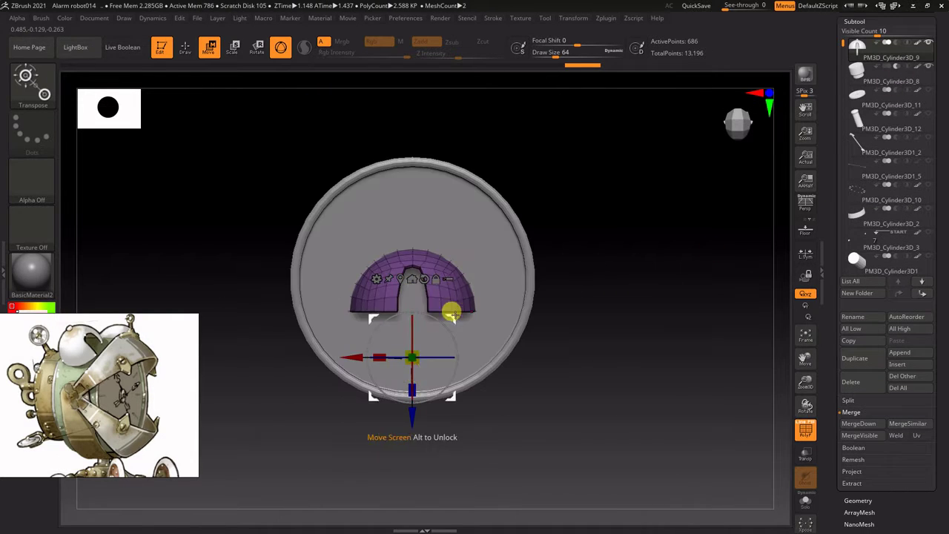
# - Move the bell straight up so its rod stands on the top of the clock body
pyautogui.moveTo(454, 315); pyautogui.dragTo(401, 162)
pyautogui.hotkey('ctrl', 'z')
pyautogui.moveTo(451, 314); pyautogui.dragTo(433, 149)
pyautogui.hotkey('ctrl', 'z')
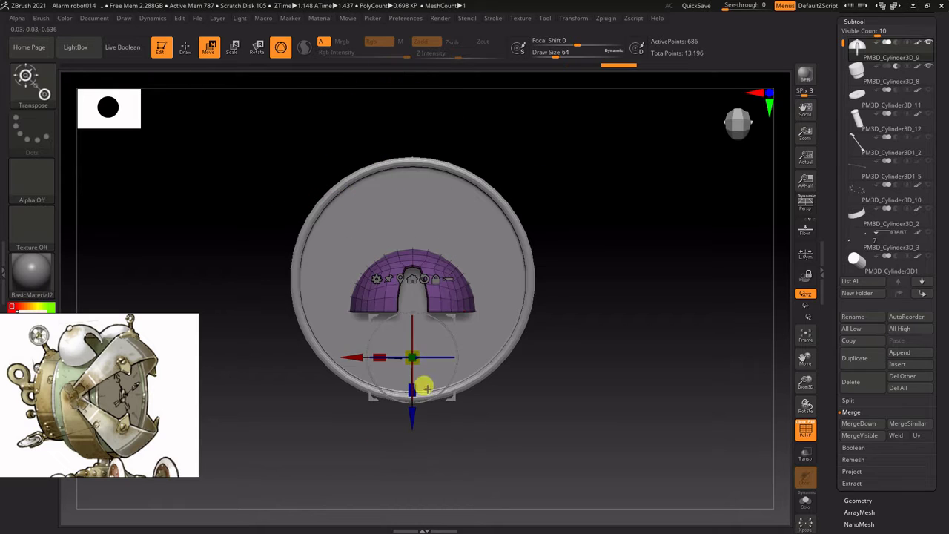
pyautogui.moveTo(426, 387); pyautogui.dragTo(392, 248)
# - Select the clock body and lay a vertical Transpose line from its centre up to the bell
pyautogui.keyDown('alt'); pyautogui.click(511, 265); pyautogui.keyUp('alt')
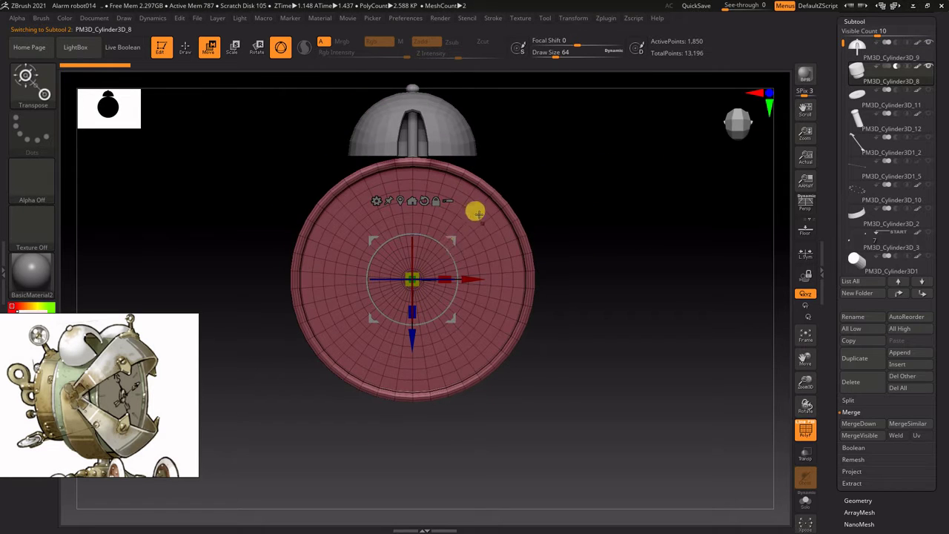
pyautogui.press('f')
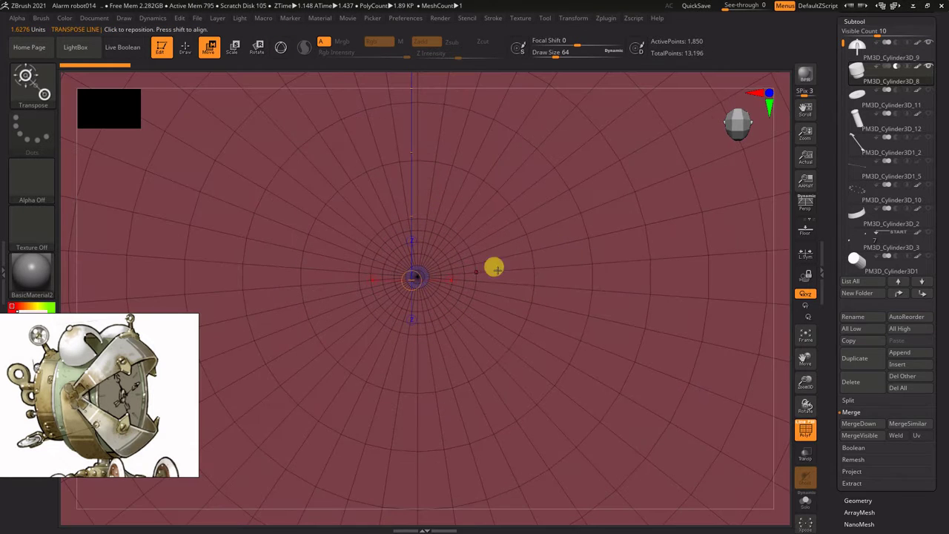
pyautogui.press('f')
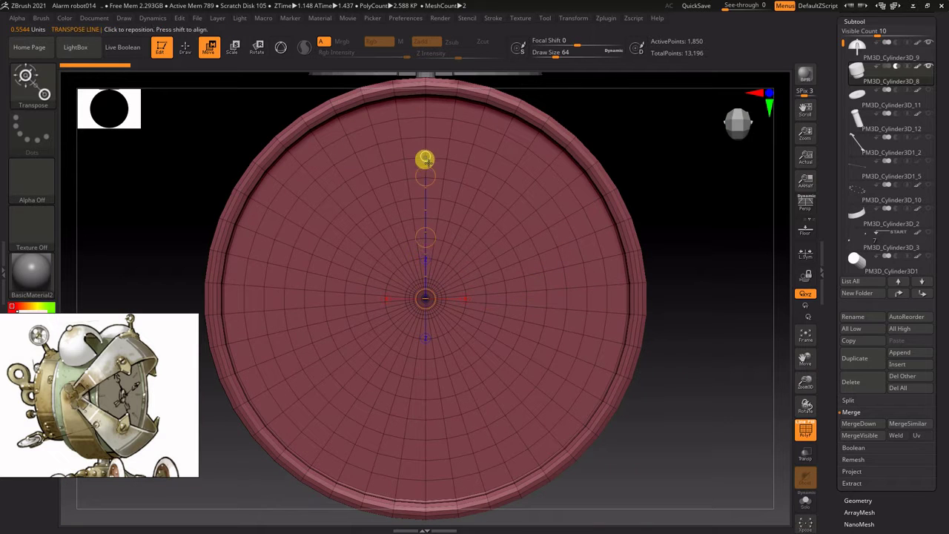
pyautogui.keyDown('alt'); pyautogui.moveTo(652, 178); pyautogui.dragTo(623, 240); pyautogui.keyUp('alt')
pyautogui.moveTo(394, 362); pyautogui.dragTo(395, 109)
pyautogui.keyDown('alt'); pyautogui.moveTo(658, 185); pyautogui.dragTo(655, 129); pyautogui.keyUp('alt')
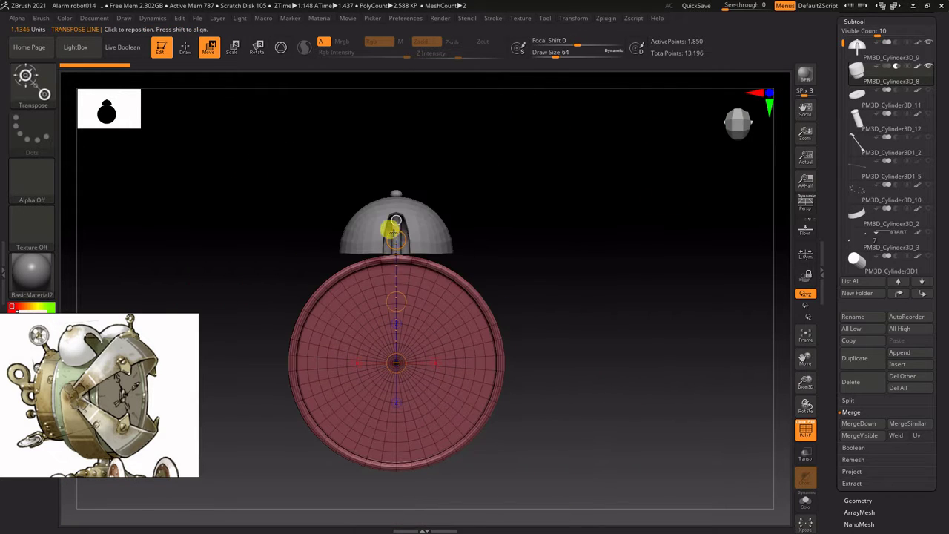
# - Select the bell and rotate it about the body's centre so it tilts over the body's upper-left rim
pyautogui.press('r')
pyautogui.keyDown('alt'); pyautogui.click(436, 236); pyautogui.keyUp('alt')
pyautogui.moveTo(396, 239); pyautogui.dragTo(330, 241)
pyautogui.keyDown('alt'); pyautogui.moveTo(520, 260); pyautogui.dragTo(520, 239); pyautogui.keyUp('alt')
pyautogui.keyDown('alt'); pyautogui.moveTo(589, 272); pyautogui.dragTo(636, 302); pyautogui.keyUp('alt')
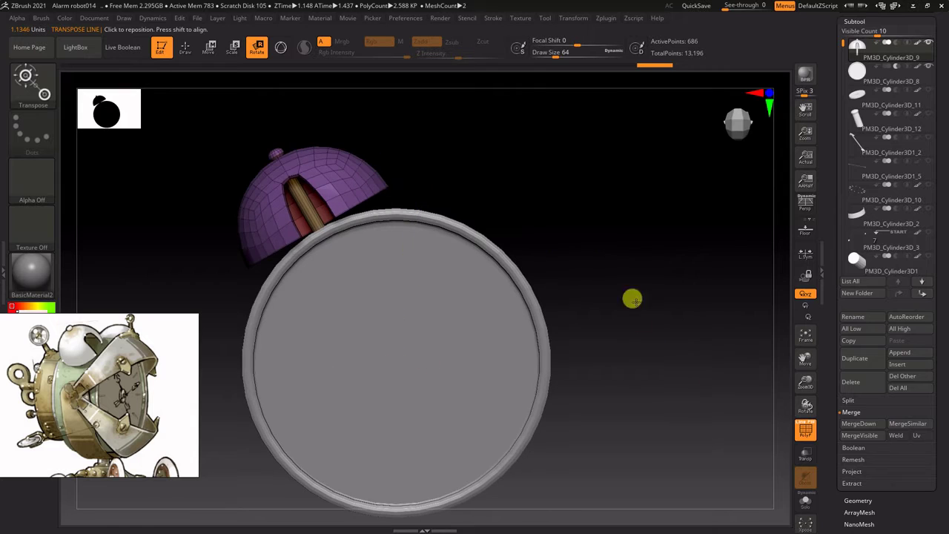
# - Scale the bell down, align the gizmo with its tilt and slide it outward onto the body's rim
pyautogui.press('y')
pyautogui.moveTo(398, 265); pyautogui.dragTo(367, 257)
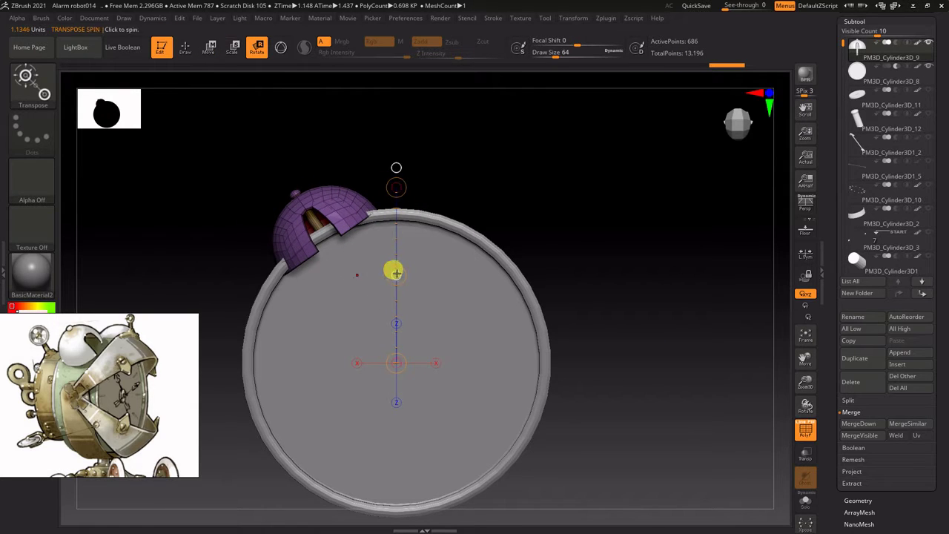
pyautogui.press('w')
pyautogui.moveTo(393, 273)
pyautogui.mouseDown()
pyautogui.moveTo(388, 244)
pyautogui.moveTo(439, 223)
pyautogui.moveTo(418, 222)
pyautogui.mouseUp()
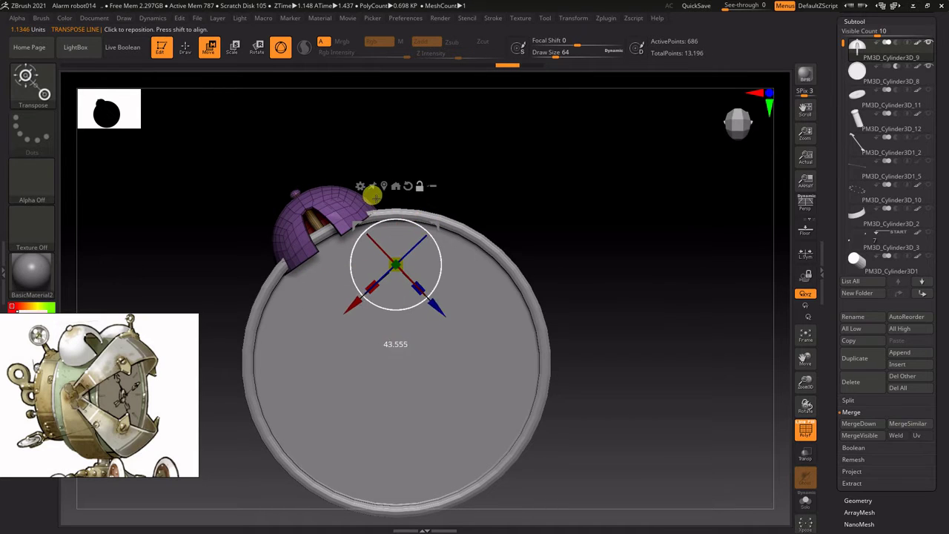
pyautogui.moveTo(433, 307); pyautogui.dragTo(417, 289)
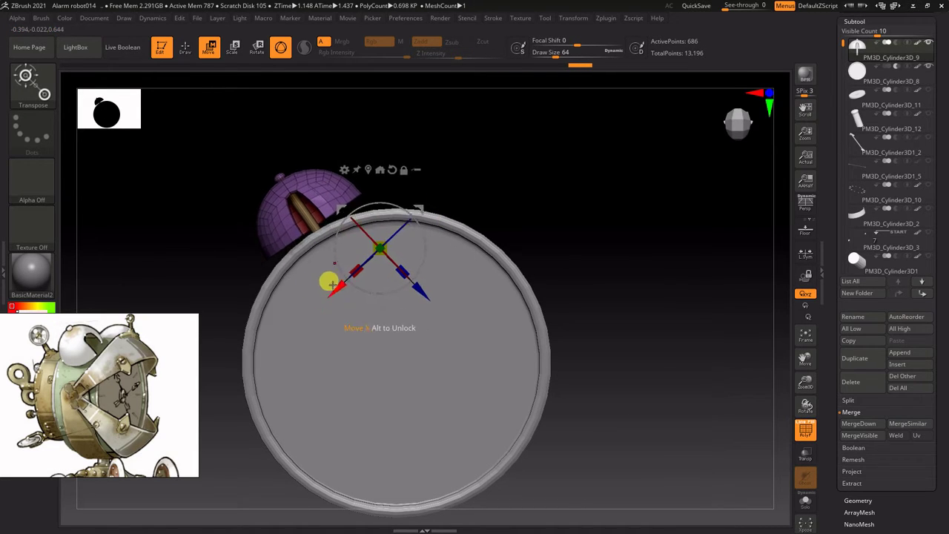
# - Place a vertical Transpose line at the clock body's centre and reselect the bell
pyautogui.keyDown('alt'); pyautogui.click(398, 355); pyautogui.keyUp('alt')
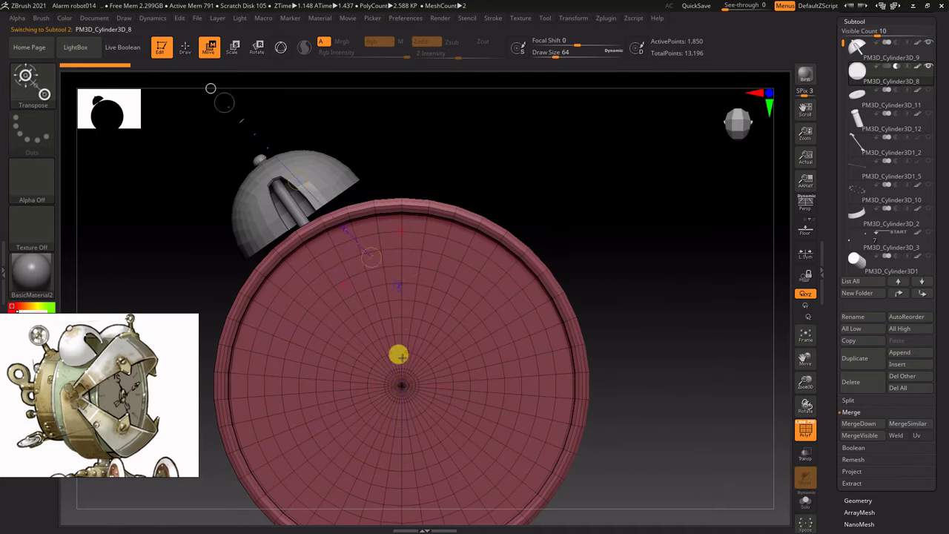
pyautogui.keyDown('alt'); pyautogui.moveTo(389, 120); pyautogui.dragTo(371, 174); pyautogui.keyUp('alt')
pyautogui.keyDown('alt'); pyautogui.click(316, 244); pyautogui.keyUp('alt')
pyautogui.keyDown('alt'); pyautogui.moveTo(606, 221); pyautogui.dragTo(607, 256); pyautogui.keyUp('alt')
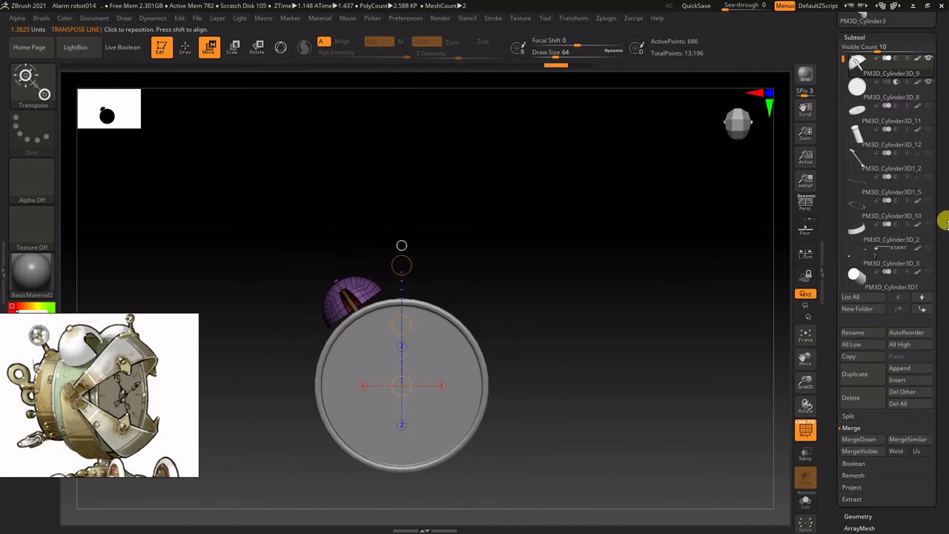
# - Duplicate the bell and mirror one of the two to the opposite side of the clock body
pyautogui.moveTo(942, 220); pyautogui.dragTo(942, 178)
pyautogui.click(857, 313)
pyautogui.moveTo(942, 311); pyautogui.dragTo(942, 274)
pyautogui.click(860, 244)
pyautogui.click(864, 126)
pyautogui.moveTo(630, 215); pyautogui.dragTo(741, 217)
# - Select the upper bell subtool and merge it down with its mirrored counterpart
pyautogui.moveTo(942, 178); pyautogui.dragTo(945, 222)
pyautogui.scroll(5, 915, 208)
pyautogui.click(914, 222)
pyautogui.scroll(-5, 866, 420)
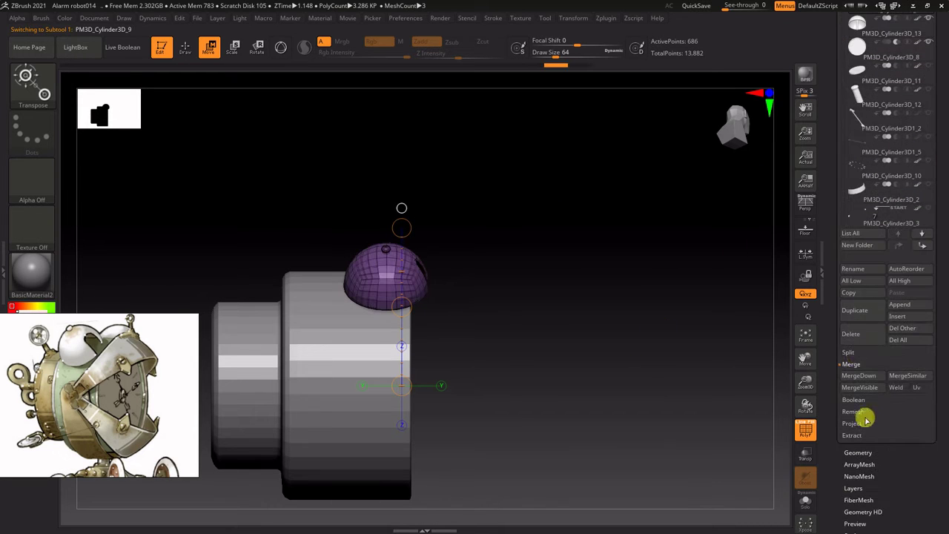
pyautogui.click(860, 375)
# - Move both bells back along the body's depth so they no longer overhang its front face
pyautogui.moveTo(446, 297); pyautogui.dragTo(423, 293)
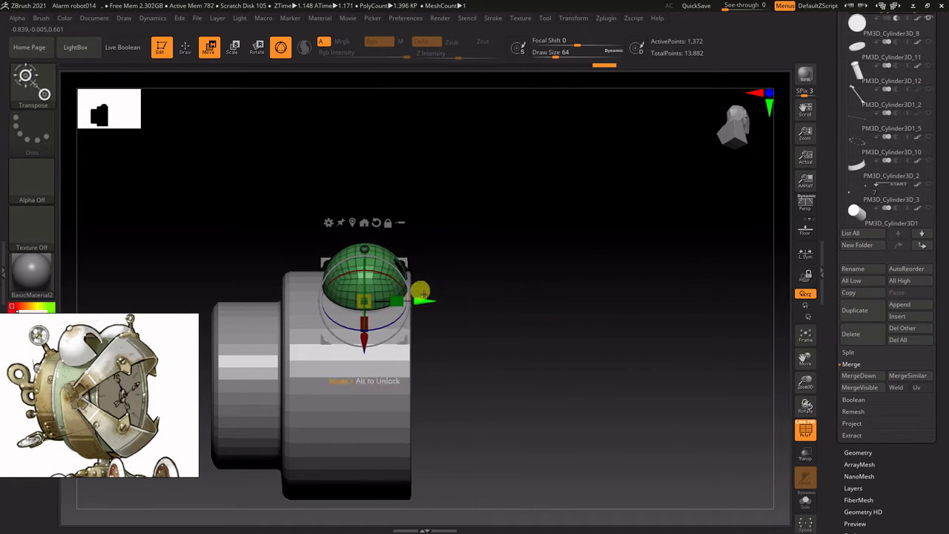
pyautogui.keyDown('shift'); pyautogui.moveTo(619, 228); pyautogui.dragTo(543, 229); pyautogui.keyUp('shift')
pyautogui.keyDown('alt'); pyautogui.moveTo(543, 229); pyautogui.dragTo(618, 251); pyautogui.keyUp('alt')
pyautogui.moveTo(426, 299); pyautogui.dragTo(585, 238)
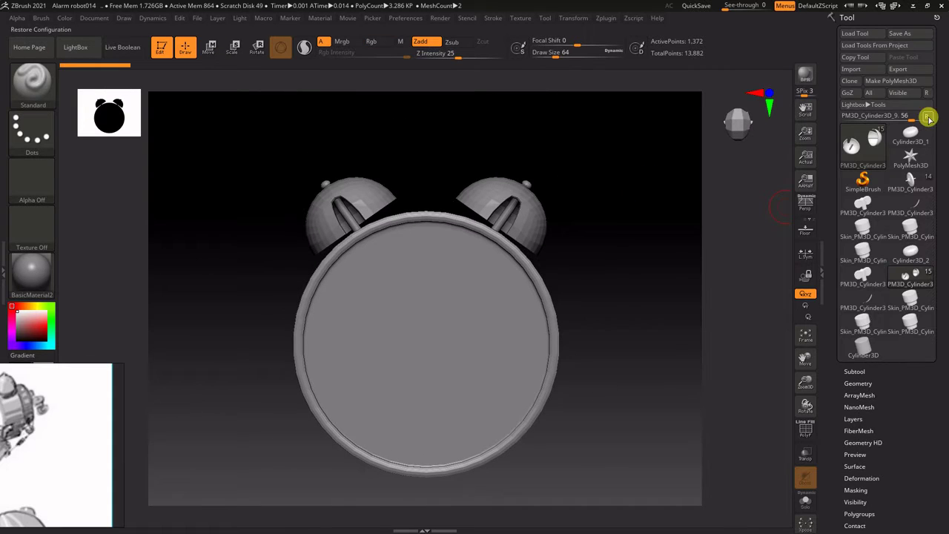
# - Reset the tool list, show the subtool list and remove the document background's gradient
pyautogui.click(926, 117)
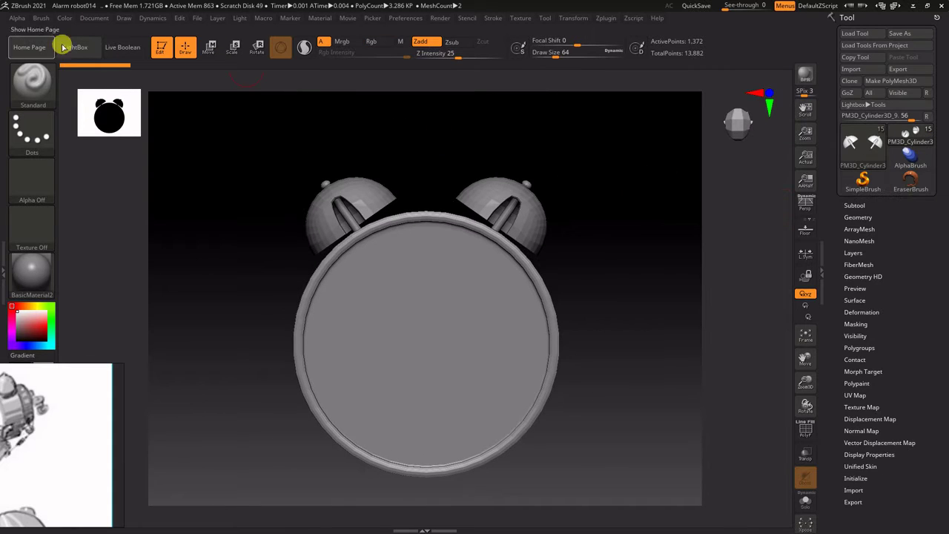
pyautogui.click(854, 206)
pyautogui.keyDown('shift'); pyautogui.moveTo(758, 284); pyautogui.dragTo(853, 284); pyautogui.keyUp('shift')
pyautogui.click(94, 17)
pyautogui.moveTo(106, 219); pyautogui.dragTo(80, 220)
pyautogui.moveTo(304, 338); pyautogui.dragTo(230, 337)
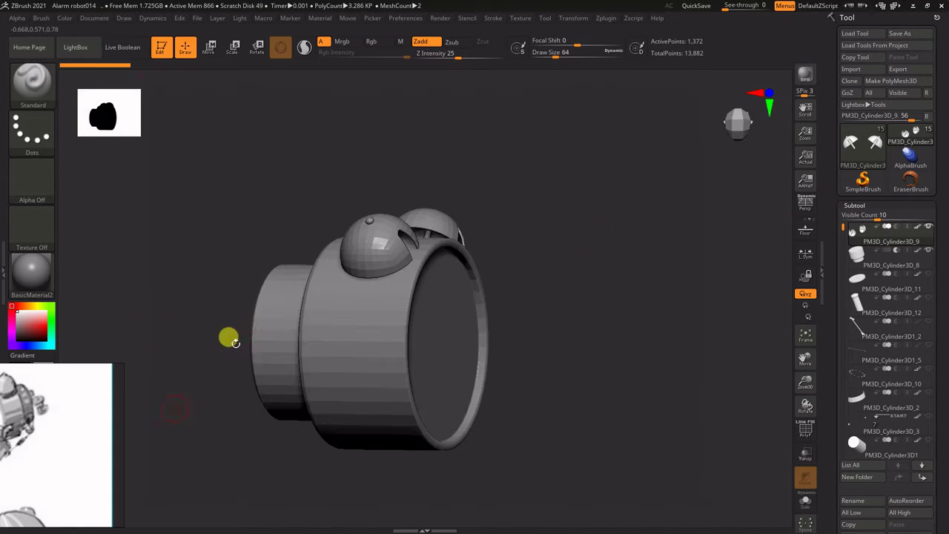
# - Reposition the reference image to show the robot's side-view sketches and view the clock body from the side
pyautogui.moveTo(96, 430); pyautogui.dragTo(233, 276, button='right')
pyautogui.moveTo(65, 308); pyautogui.dragTo(151, 286, button='middle')
pyautogui.scroll(-2, 140, 306)
pyautogui.keyDown('shift'); pyautogui.moveTo(690, 313); pyautogui.dragTo(670, 296); pyautogui.keyUp('shift')
pyautogui.keyDown('alt'); pyautogui.moveTo(593, 289); pyautogui.dragTo(665, 275); pyautogui.keyUp('alt')
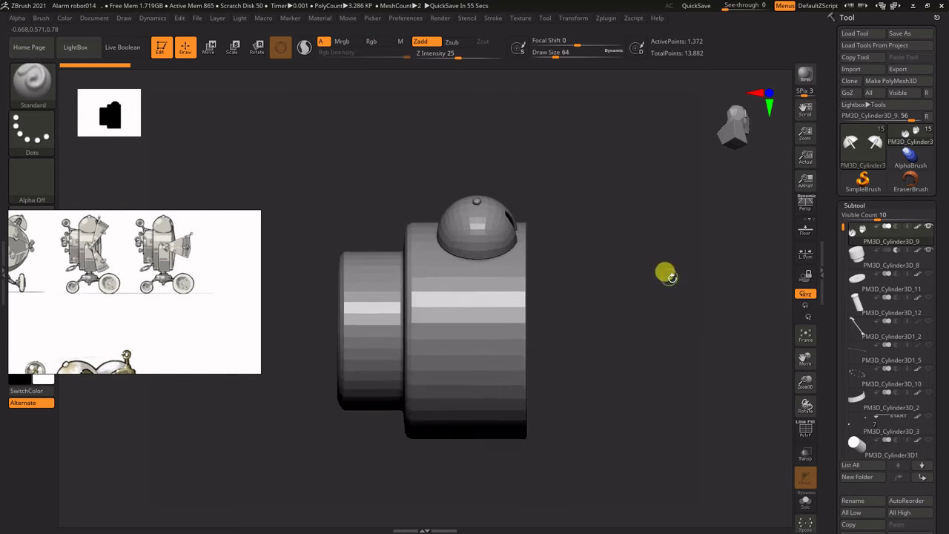
# - Duplicate the bells subtool, select the duplicate and hide the clock body
pyautogui.moveTo(945, 203); pyautogui.dragTo(947, 185)
pyautogui.click(861, 453)
pyautogui.moveTo(943, 223); pyautogui.dragTo(943, 254)
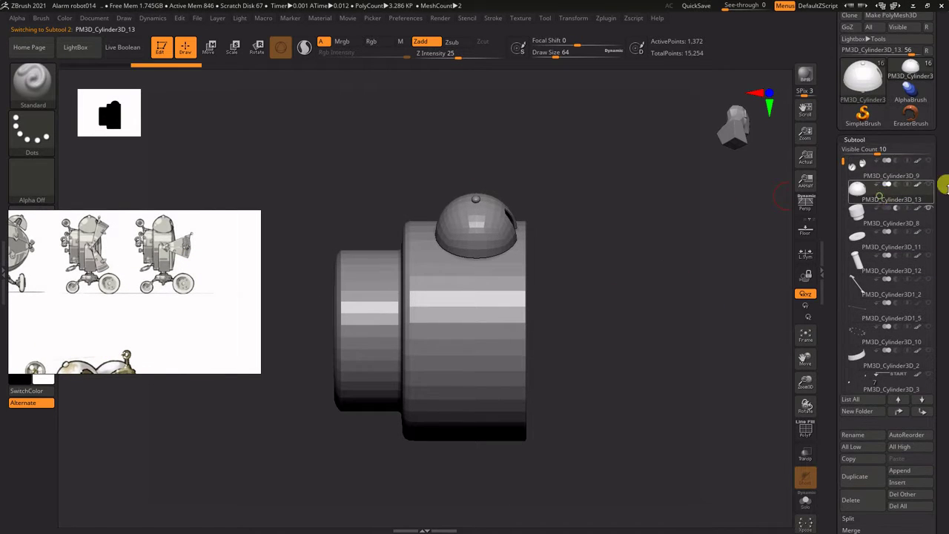
pyautogui.moveTo(942, 184); pyautogui.dragTo(942, 166)
pyautogui.click(873, 155)
pyautogui.click(873, 165)
pyautogui.moveTo(742, 191); pyautogui.dragTo(652, 196)
pyautogui.click(928, 188)
pyautogui.press('w')
pyautogui.moveTo(515, 250); pyautogui.dragTo(618, 250)
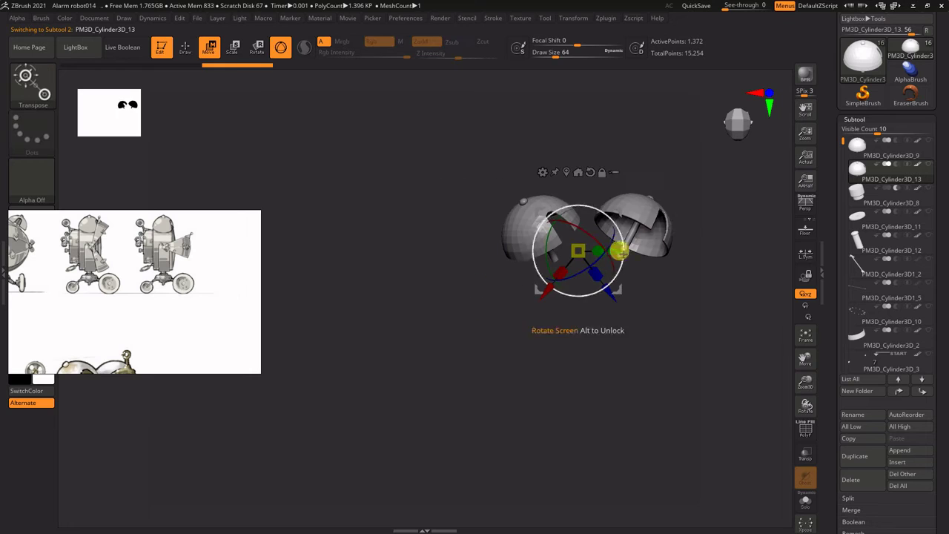
# - Replace the duplicated bells with a PolySphere, turn on its polyframe and show the clock body again
pyautogui.click(929, 141)
pyautogui.click(522, 221)
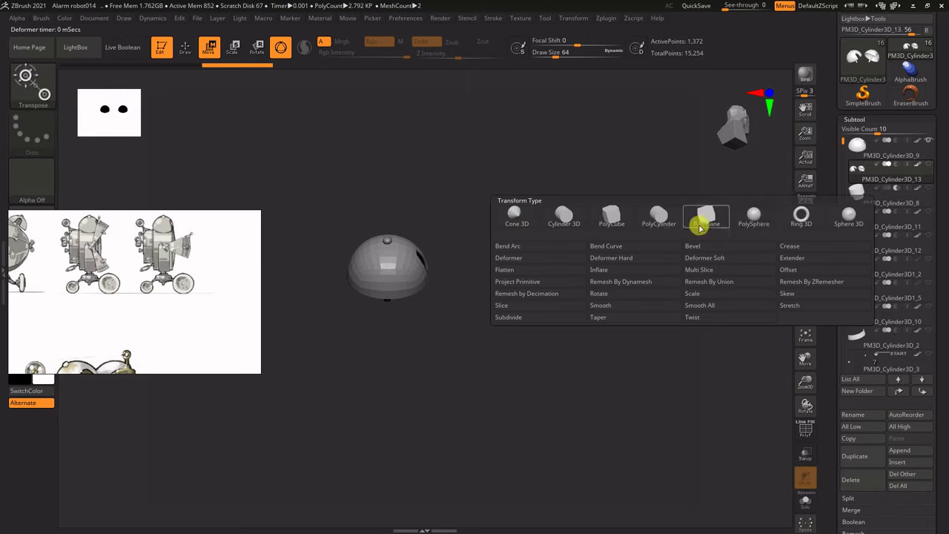
pyautogui.click(748, 224)
pyautogui.hotkey('shift', 'f')
pyautogui.click(928, 188)
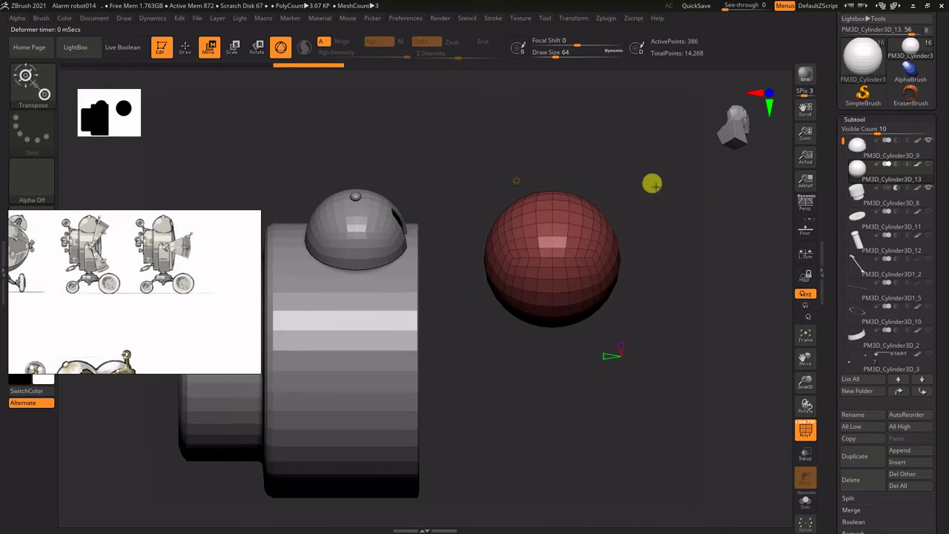
# - Set the pivot point for the sphere and show all subtools of the robot
pyautogui.click(573, 18)
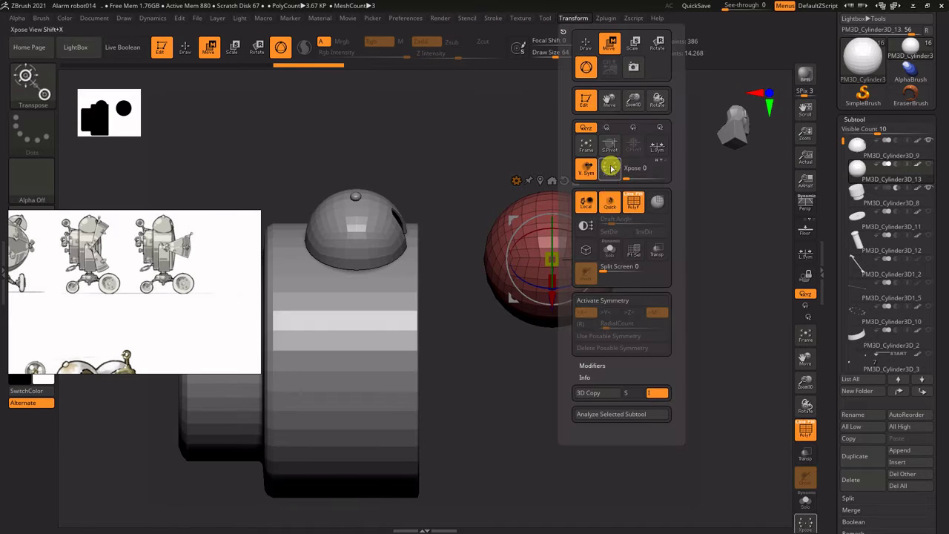
pyautogui.click(609, 148)
pyautogui.keyDown('shift'); pyautogui.moveTo(538, 394); pyautogui.dragTo(550, 392); pyautogui.keyUp('shift')
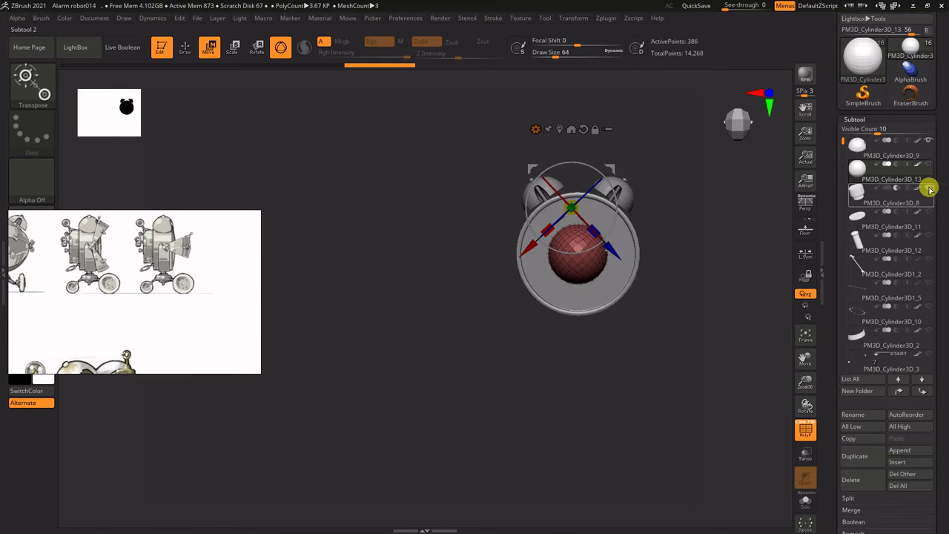
pyautogui.keyDown('shift'); pyautogui.click(929, 189); pyautogui.keyUp('shift')
pyautogui.keyDown('alt'); pyautogui.moveTo(712, 252); pyautogui.dragTo(593, 304); pyautogui.keyUp('alt')
# - Realign the sphere's gizmo to the straight axes and replace the mesh with a fresh PolySphere
pyautogui.press('q')
pyautogui.press('e')
pyautogui.click(429, 126)
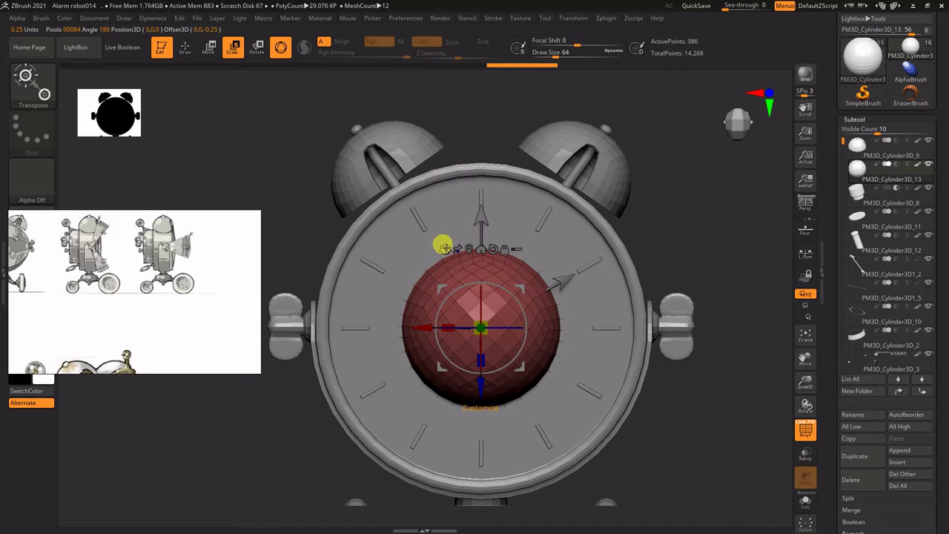
pyautogui.click(444, 248)
pyautogui.click(689, 250)
pyautogui.scroll(-2, 644, 276)
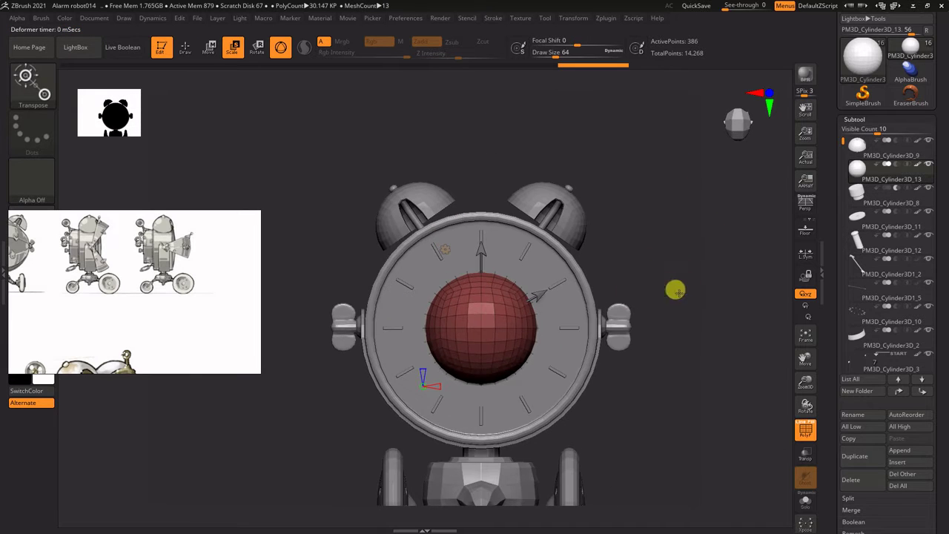
# - Scale the sphere to cover the clock face and adjust its depth so it bulges out from the front
pyautogui.moveTo(498, 367); pyautogui.dragTo(524, 366, button='right')
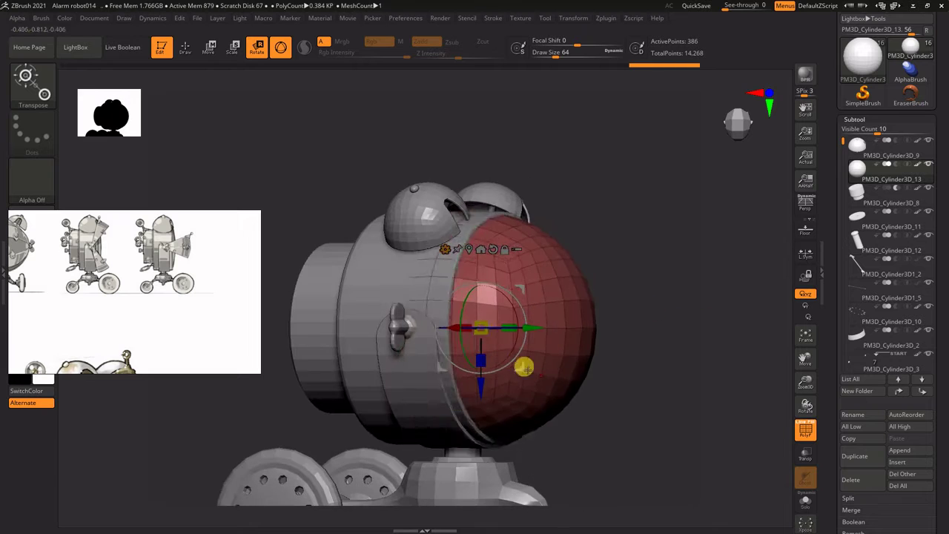
pyautogui.moveTo(489, 327); pyautogui.dragTo(487, 326)
pyautogui.moveTo(621, 276); pyautogui.dragTo(660, 266)
pyautogui.click(396, 247)
pyautogui.click(555, 342)
pyautogui.scroll(-2, 602, 320)
pyautogui.moveTo(585, 319); pyautogui.dragTo(659, 255)
pyautogui.moveTo(444, 320); pyautogui.dragTo(505, 270)
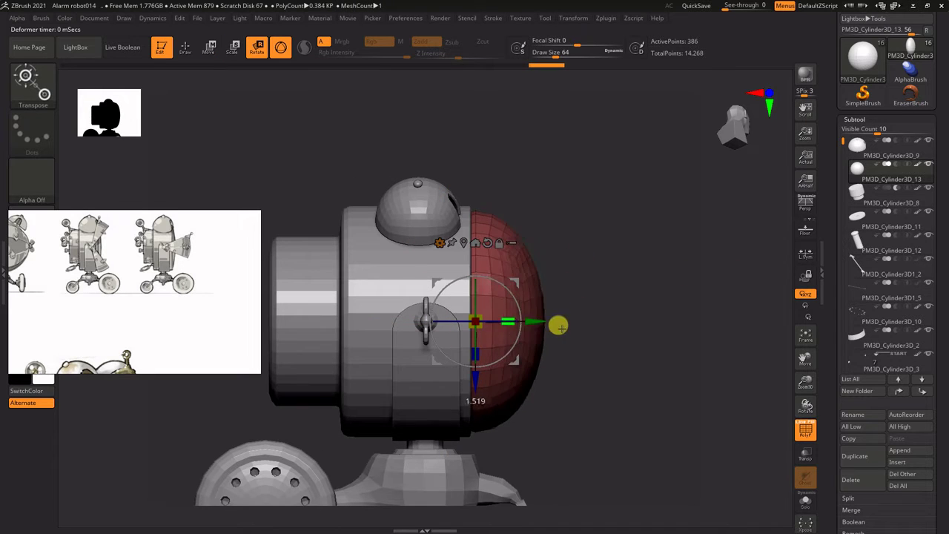
pyautogui.keyDown('shift'); pyautogui.moveTo(566, 319); pyautogui.dragTo(594, 277); pyautogui.keyUp('shift')
pyautogui.moveTo(448, 322); pyautogui.dragTo(447, 333)
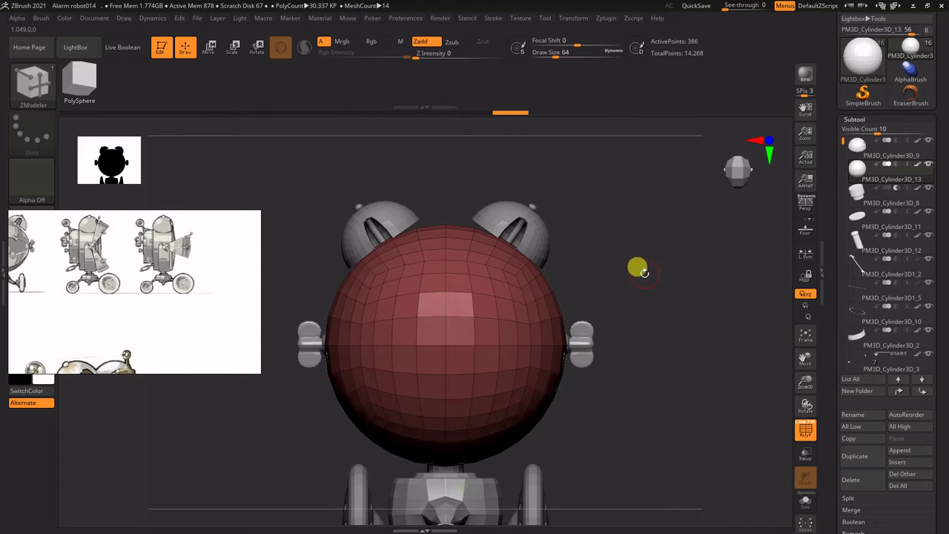
# - Separate the polygon loops around the sphere's middle from its upper and lower parts by partially hiding the mesh
pyautogui.keyDown('alt'); pyautogui.moveTo(645, 273); pyautogui.dragTo(646, 302); pyautogui.keyUp('alt')
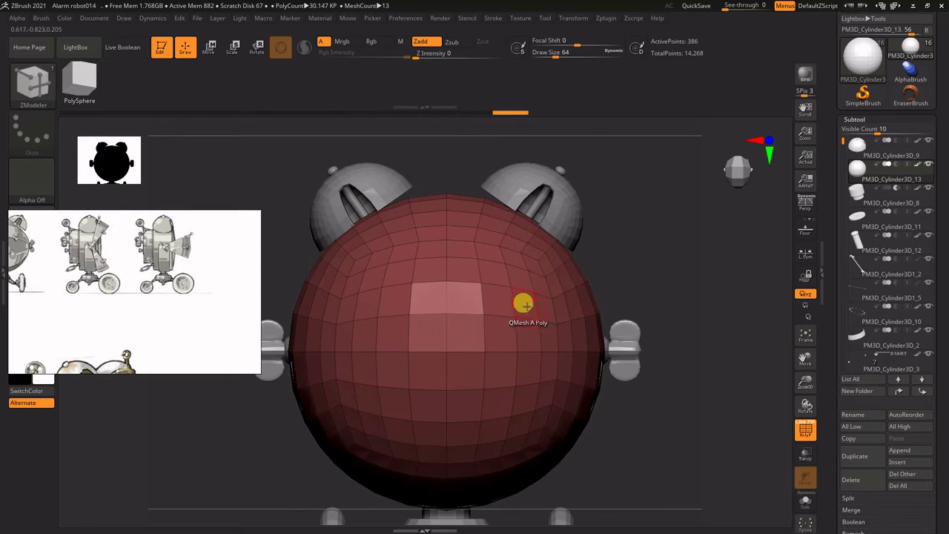
pyautogui.press('space')
pyautogui.click(537, 297)
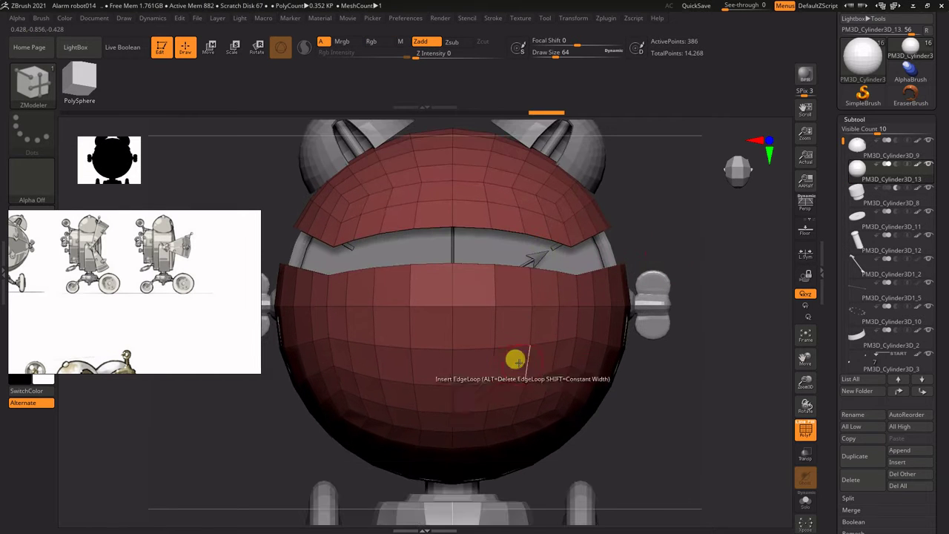
pyautogui.moveTo(630, 355); pyautogui.dragTo(365, 472)
pyautogui.keyDown('ctrl'); pyautogui.keyDown('alt'); pyautogui.keyDown('shift'); pyautogui.moveTo(644, 268); pyautogui.dragTo(99, 112); pyautogui.keyUp('shift'); pyautogui.keyUp('alt'); pyautogui.keyUp('ctrl')
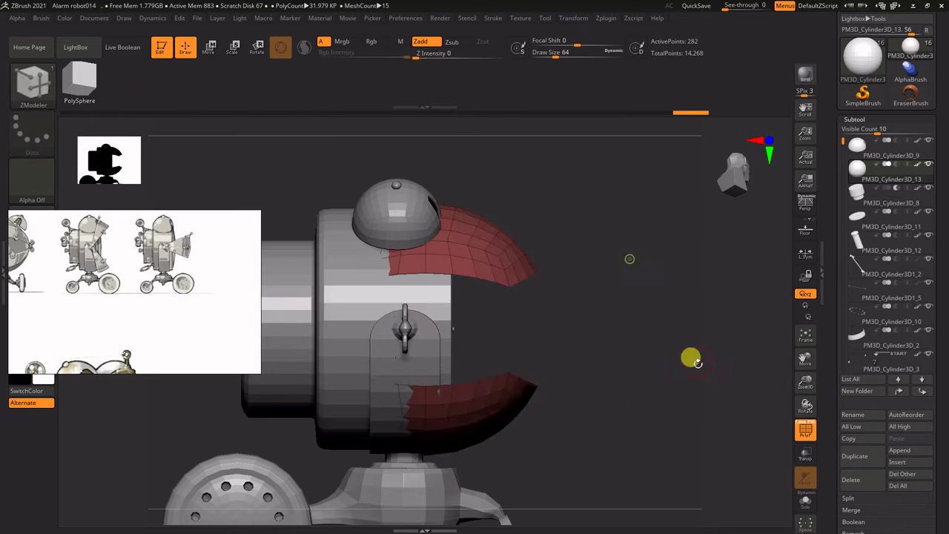
# - Delete the sphere's hidden polygons so that only the horizontal middle band is kept
pyautogui.scroll(-4, 889, 253)
pyautogui.click(860, 290)
pyautogui.moveTo(842, 171); pyautogui.dragTo(842, 215)
pyautogui.click(863, 188)
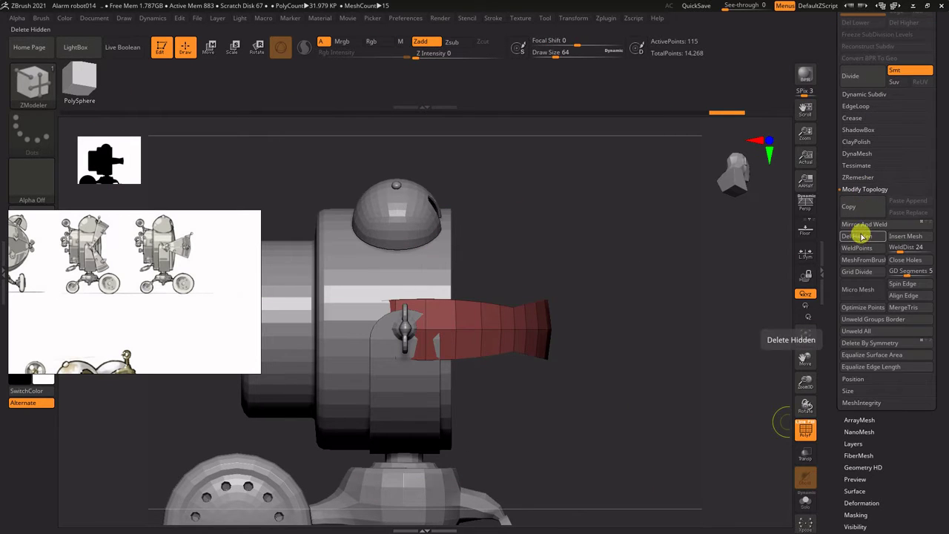
pyautogui.click(860, 235)
pyautogui.press('f')
pyautogui.keyDown('alt'); pyautogui.moveTo(653, 341); pyautogui.dragTo(712, 230); pyautogui.keyUp('alt')
# - Isolate the band subtool, then hide and delete the leftover polygons outside its two rows
pyautogui.scroll(8, 945, 202)
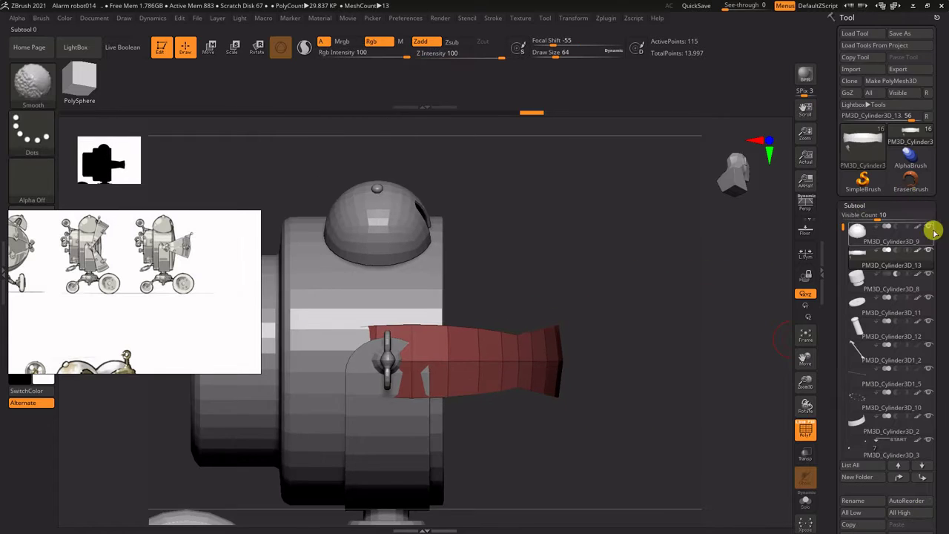
pyautogui.click(928, 250)
pyautogui.keyDown('alt'); pyautogui.moveTo(652, 334); pyautogui.dragTo(764, 260); pyautogui.keyUp('alt')
pyautogui.keyDown('ctrl'); pyautogui.keyDown('alt'); pyautogui.keyDown('shift'); pyautogui.moveTo(602, 443); pyautogui.dragTo(433, 323); pyautogui.keyUp('shift'); pyautogui.keyUp('alt'); pyautogui.keyUp('ctrl')
pyautogui.scroll(-8, 935, 323)
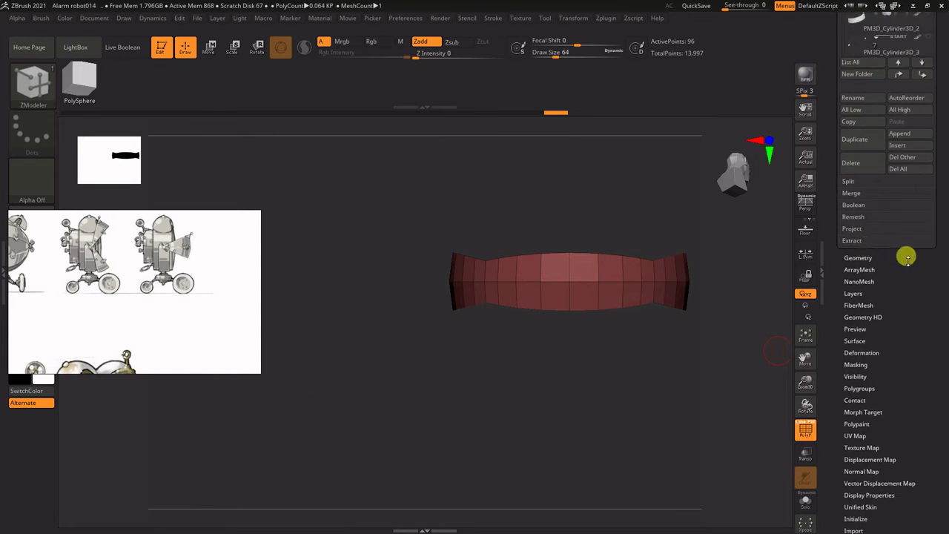
pyautogui.click(868, 257)
pyautogui.keyDown('alt'); pyautogui.moveTo(755, 209); pyautogui.dragTo(614, 270); pyautogui.keyUp('alt')
pyautogui.keyDown('ctrl'); pyautogui.keyDown('alt'); pyautogui.keyDown('shift'); pyautogui.moveTo(624, 239); pyautogui.dragTo(250, 327); pyautogui.keyUp('shift'); pyautogui.keyUp('alt'); pyautogui.keyUp('ctrl')
pyautogui.moveTo(569, 260)
pyautogui.keyDown('alt'); pyautogui.mouseDown()
pyautogui.moveTo(621, 269)
pyautogui.moveTo(665, 241)
pyautogui.moveTo(651, 276)
pyautogui.mouseUp(); pyautogui.keyUp('alt')
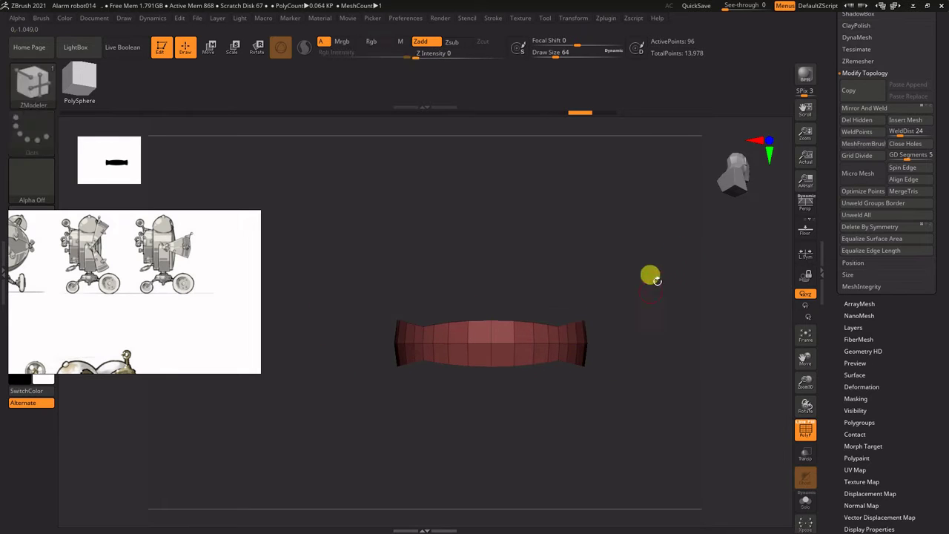
# - Clip the band's upper and lower edges straight with the ClipCurve brush
pyautogui.press('r')
pyautogui.keyDown('alt'); pyautogui.moveTo(547, 206); pyautogui.dragTo(385, 274); pyautogui.keyUp('alt')
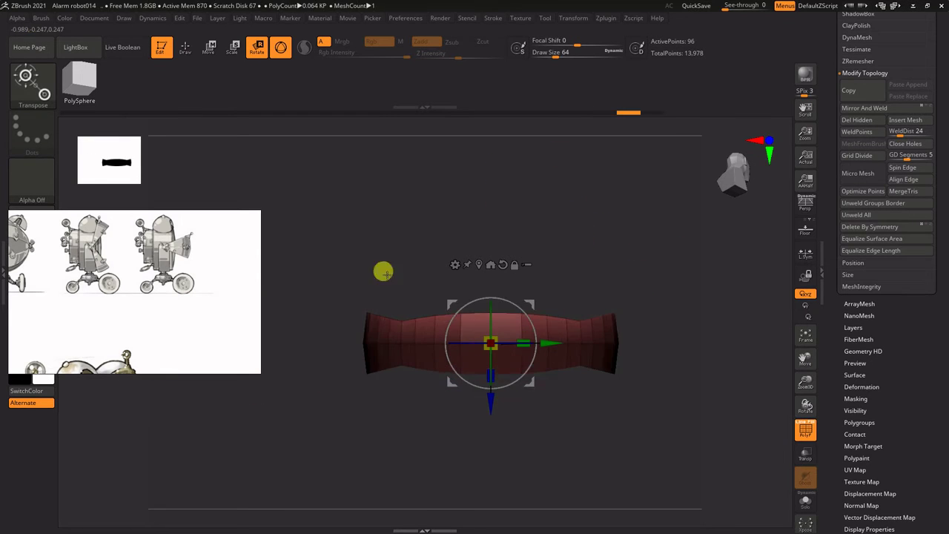
pyautogui.keyDown('ctrl'); pyautogui.keyDown('shift'); pyautogui.click(34, 84); pyautogui.keyUp('shift'); pyautogui.keyUp('ctrl')
pyautogui.keyDown('ctrl'); pyautogui.keyDown('shift'); pyautogui.click(173, 133); pyautogui.keyUp('shift'); pyautogui.keyUp('ctrl')
pyautogui.keyDown('ctrl'); pyautogui.keyDown('shift'); pyautogui.moveTo(288, 313); pyautogui.dragTo(732, 320); pyautogui.keyUp('shift'); pyautogui.keyUp('ctrl')
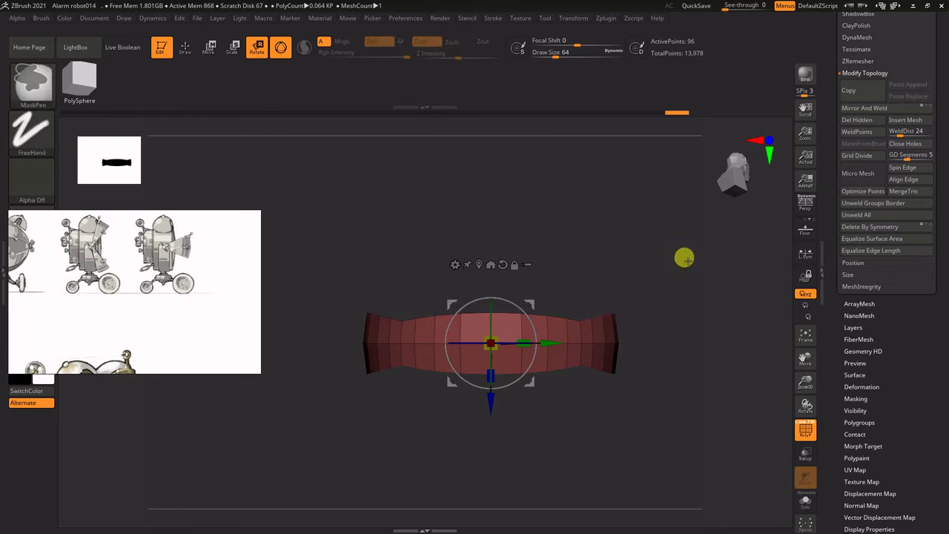
pyautogui.keyDown('ctrl'); pyautogui.keyDown('shift'); pyautogui.moveTo(718, 366); pyautogui.dragTo(294, 371); pyautogui.keyUp('shift'); pyautogui.keyUp('ctrl')
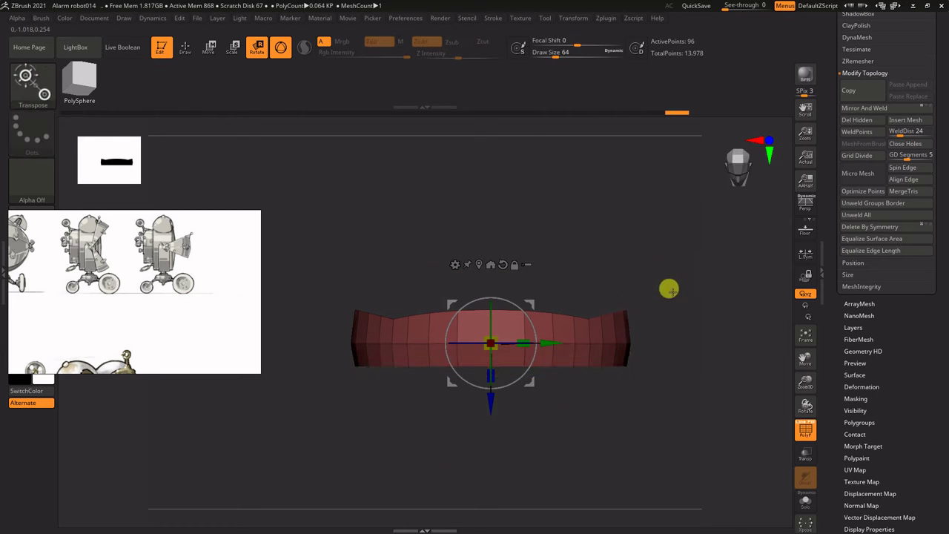
pyautogui.moveTo(489, 413); pyautogui.dragTo(489, 413)
# - Show the clock body and rotate the band upright against its front face, undoing the last change
pyautogui.moveTo(944, 123); pyautogui.dragTo(943, 356)
pyautogui.click(860, 193)
pyautogui.click(928, 261)
pyautogui.keyDown('alt'); pyautogui.moveTo(688, 259); pyautogui.dragTo(680, 228); pyautogui.keyUp('alt')
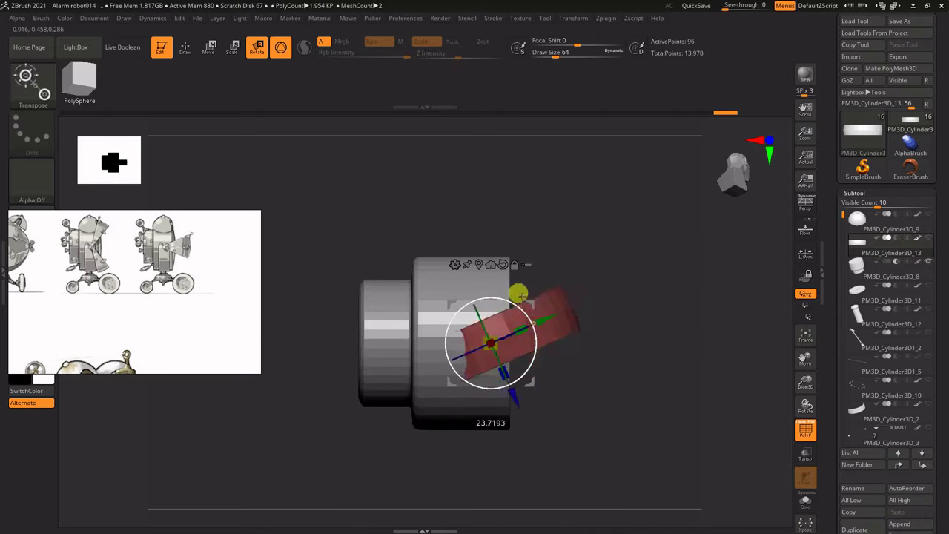
pyautogui.moveTo(575, 307)
pyautogui.keyDown('alt'); pyautogui.mouseDown()
pyautogui.moveTo(569, 335)
pyautogui.moveTo(579, 343)
pyautogui.moveTo(509, 286)
pyautogui.moveTo(635, 281)
pyautogui.moveTo(759, 402)
pyautogui.mouseUp(); pyautogui.keyUp('alt')
pyautogui.moveTo(668, 308)
pyautogui.keyDown('ctrl'); pyautogui.keyDown('shift'); pyautogui.mouseDown()
pyautogui.moveTo(244, 299)
pyautogui.moveTo(279, 261)
pyautogui.moveTo(277, 233)
pyautogui.mouseUp(); pyautogui.keyUp('shift'); pyautogui.keyUp('ctrl')
pyautogui.moveTo(657, 358)
pyautogui.mouseDown()
pyautogui.moveTo(593, 324)
pyautogui.moveTo(688, 345)
pyautogui.moveTo(653, 346)
pyautogui.mouseUp()
pyautogui.hotkey('ctrl', 'z')
# - Hide the lower half of the upright band with the SelectRect brush
pyautogui.keyDown('ctrl'); pyautogui.keyDown('shift'); pyautogui.click(32, 85); pyautogui.keyUp('shift'); pyautogui.keyUp('ctrl')
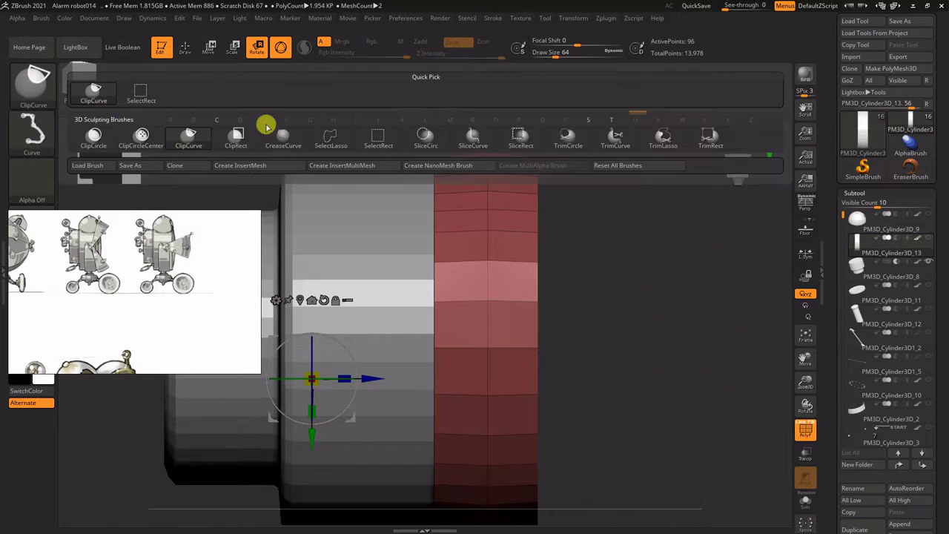
pyautogui.keyDown('ctrl'); pyautogui.keyDown('shift'); pyautogui.click(379, 137); pyautogui.keyUp('shift'); pyautogui.keyUp('ctrl')
pyautogui.keyDown('alt'); pyautogui.moveTo(707, 392); pyautogui.dragTo(697, 307); pyautogui.keyUp('alt')
pyautogui.keyDown('ctrl'); pyautogui.keyDown('alt'); pyautogui.keyDown('shift'); pyautogui.moveTo(608, 363); pyautogui.dragTo(260, 468); pyautogui.keyUp('shift'); pyautogui.keyUp('alt'); pyautogui.keyUp('ctrl')
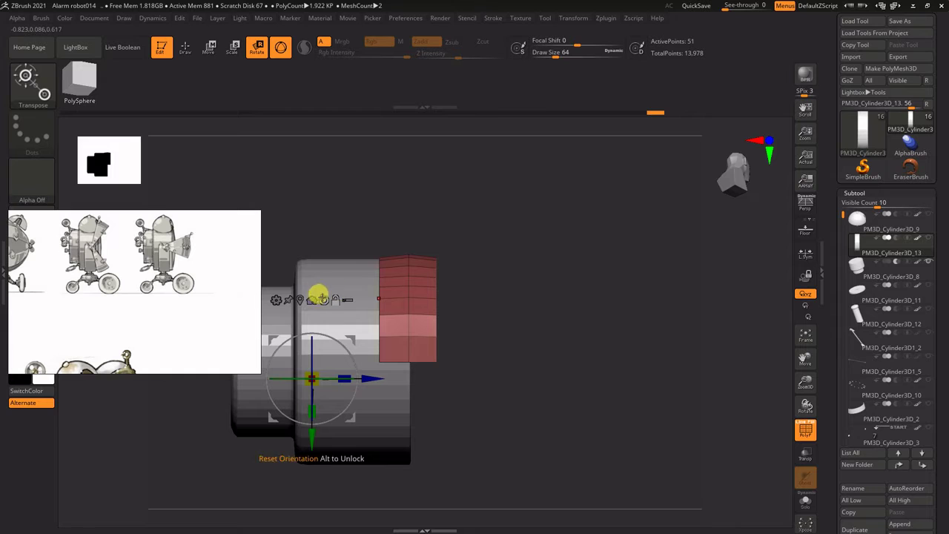
# - Rotate the remaining half-band so it projects horizontally from the clock face, and delete its hidden half
pyautogui.moveTo(450, 327)
pyautogui.mouseDown()
pyautogui.moveTo(447, 388)
pyautogui.moveTo(436, 328)
pyautogui.mouseUp()
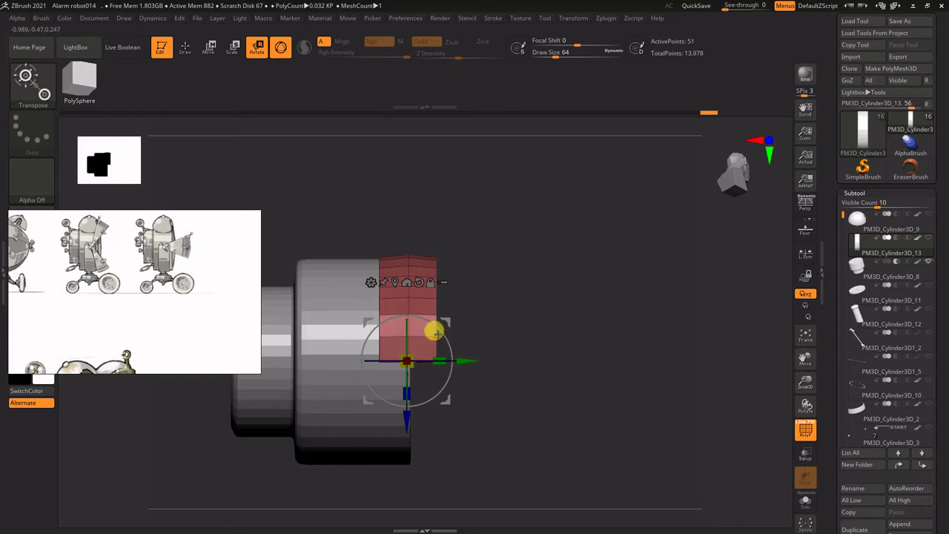
pyautogui.keyDown('alt'); pyautogui.moveTo(617, 306); pyautogui.dragTo(628, 252); pyautogui.keyUp('alt')
pyautogui.moveTo(946, 298); pyautogui.dragTo(943, 89)
pyautogui.click(864, 310)
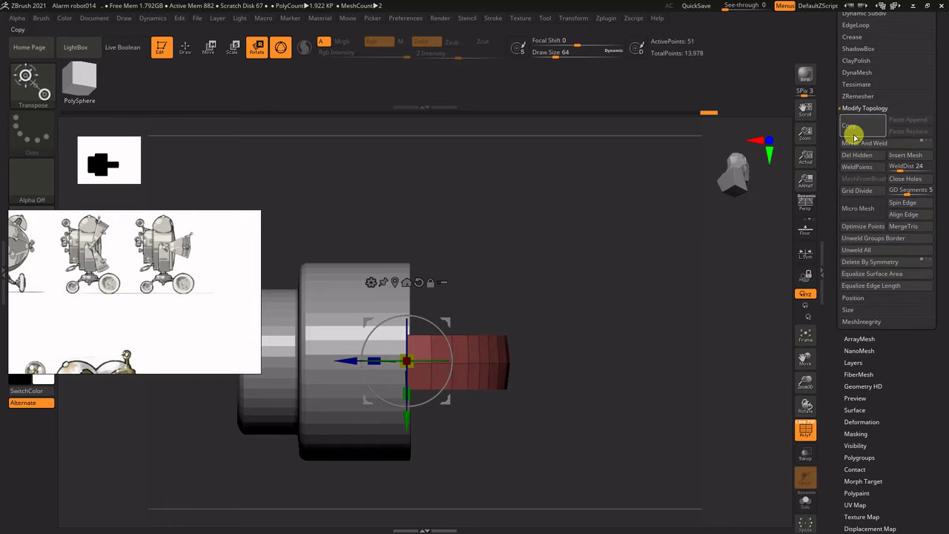
pyautogui.click(857, 155)
# - Clip the half-band's upper edge along a sloping line with ClipCurve so it narrows toward the clock body
pyautogui.press('q')
pyautogui.moveTo(617, 311)
pyautogui.keyDown('alt'); pyautogui.mouseDown()
pyautogui.moveTo(671, 296)
pyautogui.moveTo(210, 401)
pyautogui.mouseUp(); pyautogui.keyUp('alt')
pyautogui.press('b')
pyautogui.click(342, 206)
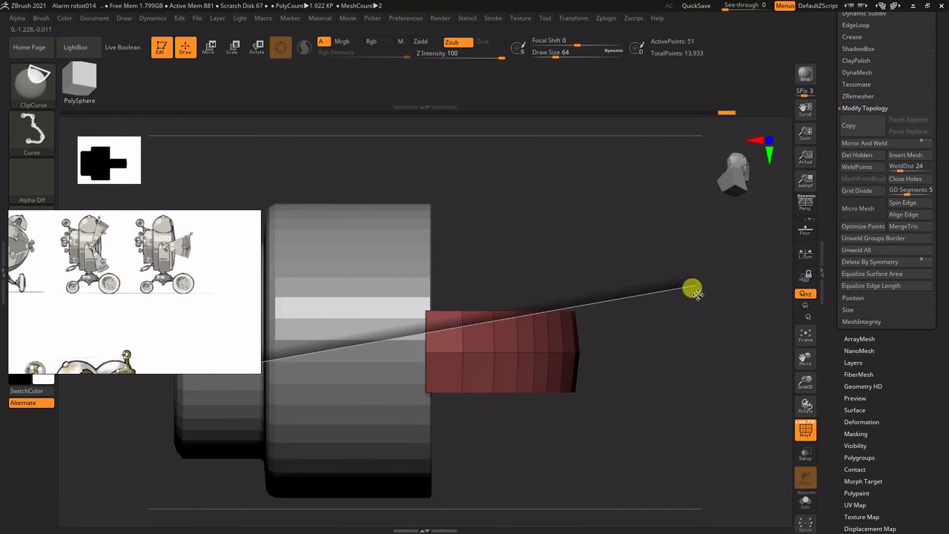
pyautogui.press('w')
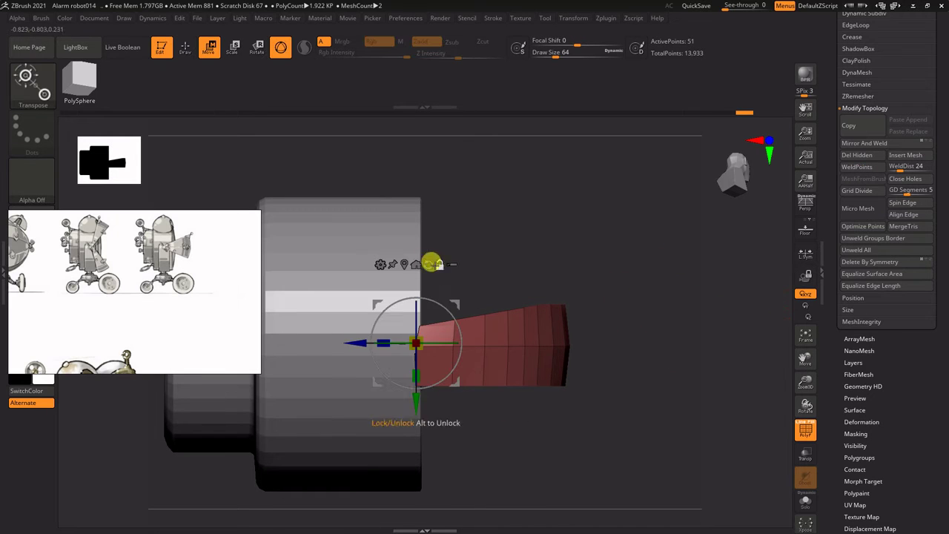
# - Adjust the half-band's pivot, position and tilt so its rear end overlaps the front of the clock body
pyautogui.moveTo(928, 144); pyautogui.dragTo(924, 160)
pyautogui.moveTo(597, 201)
pyautogui.keyDown('shift'); pyautogui.mouseDown()
pyautogui.moveTo(592, 222)
pyautogui.moveTo(595, 203)
pyautogui.mouseUp(); pyautogui.keyUp('shift')
pyautogui.keyDown('alt'); pyautogui.moveTo(595, 204); pyautogui.dragTo(605, 244); pyautogui.keyUp('alt')
pyautogui.moveTo(547, 344); pyautogui.dragTo(424, 345)
pyautogui.click(392, 266)
pyautogui.moveTo(391, 305); pyautogui.dragTo(316, 318)
pyautogui.moveTo(608, 300)
pyautogui.mouseDown()
pyautogui.moveTo(549, 306)
pyautogui.moveTo(608, 304)
pyautogui.mouseUp()
pyautogui.hotkey('ctrl', 'z')
pyautogui.moveTo(418, 333); pyautogui.dragTo(451, 492)
pyautogui.keyDown('alt'); pyautogui.moveTo(546, 327); pyautogui.dragTo(633, 348); pyautogui.keyUp('alt')
pyautogui.click(343, 275)
pyautogui.click(549, 353)
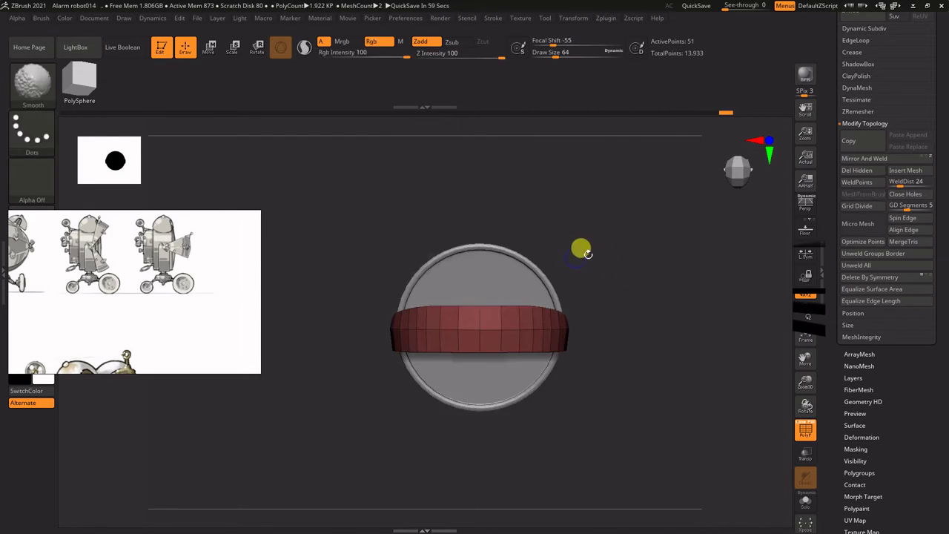
# - Remove the half-band's horizontal middle edge loop and clip its rear end straight near the clock face
pyautogui.press('r')
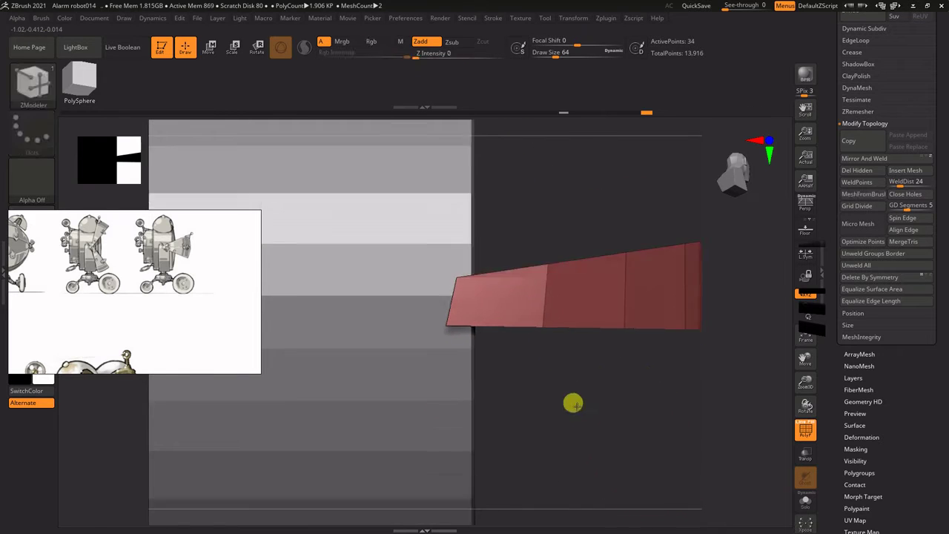
pyautogui.keyDown('ctrl'); pyautogui.keyDown('shift'); pyautogui.moveTo(480, 408); pyautogui.dragTo(478, 176); pyautogui.keyUp('shift'); pyautogui.keyUp('ctrl')
pyautogui.press('w')
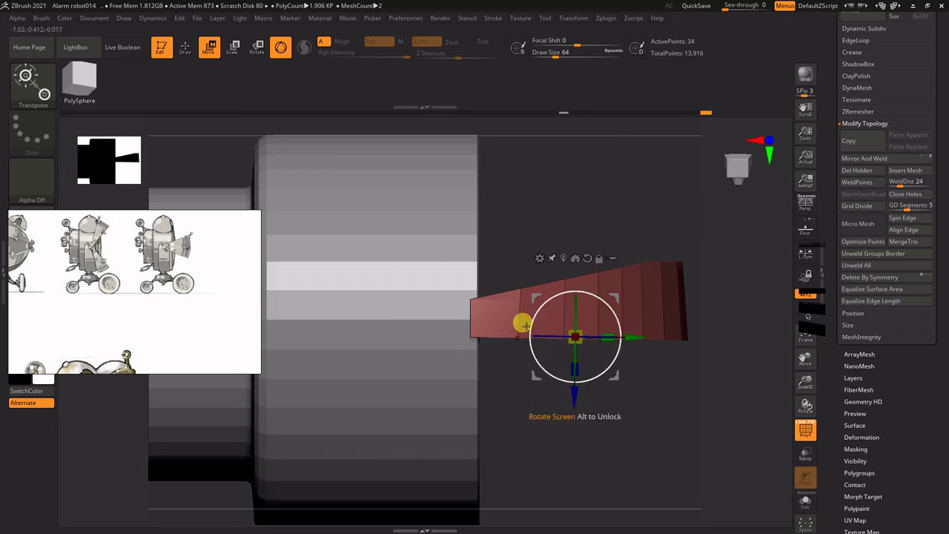
pyautogui.moveTo(511, 287); pyautogui.dragTo(512, 286)
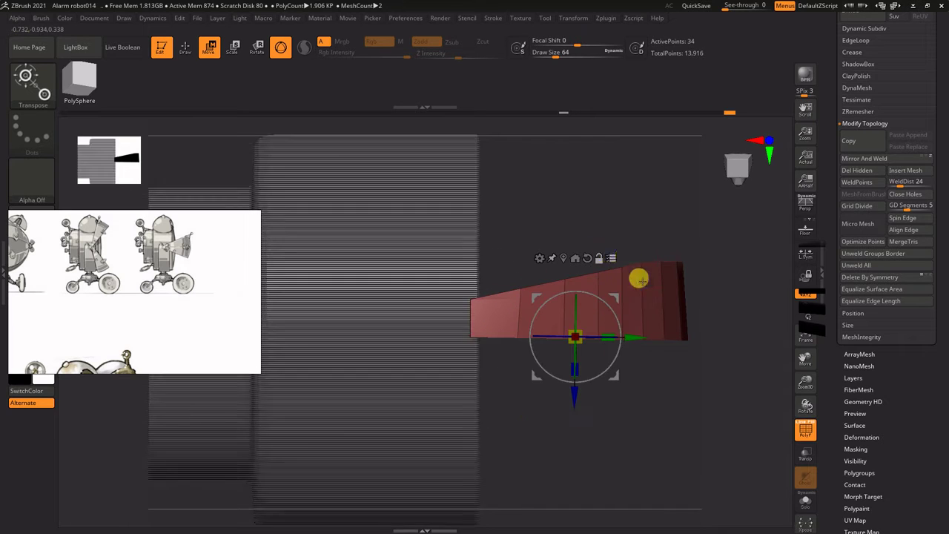
# - Place the half-band's pivot at its rear end on the clock face and try swinging the band about it
pyautogui.click(561, 259)
pyautogui.keyDown('alt'); pyautogui.moveTo(630, 313); pyautogui.dragTo(522, 318); pyautogui.keyUp('alt')
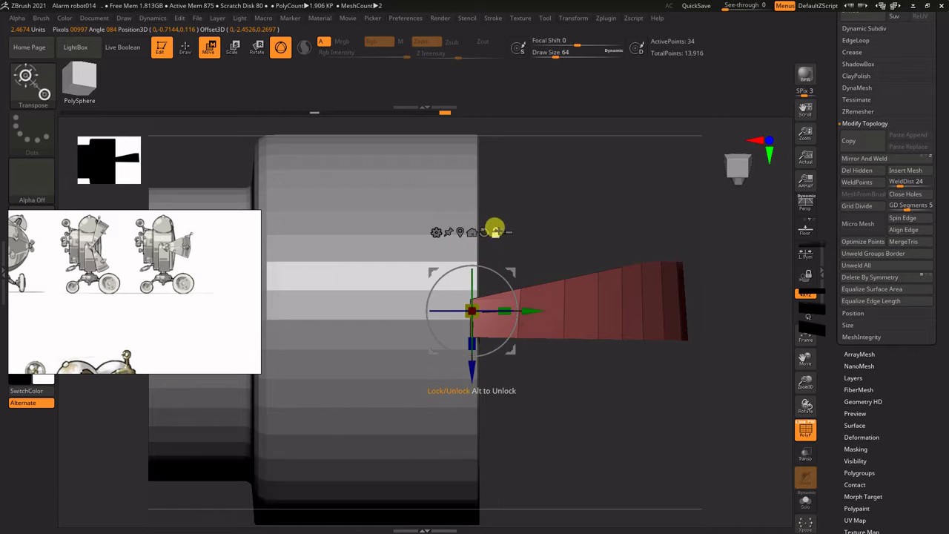
pyautogui.moveTo(496, 230); pyautogui.dragTo(519, 364)
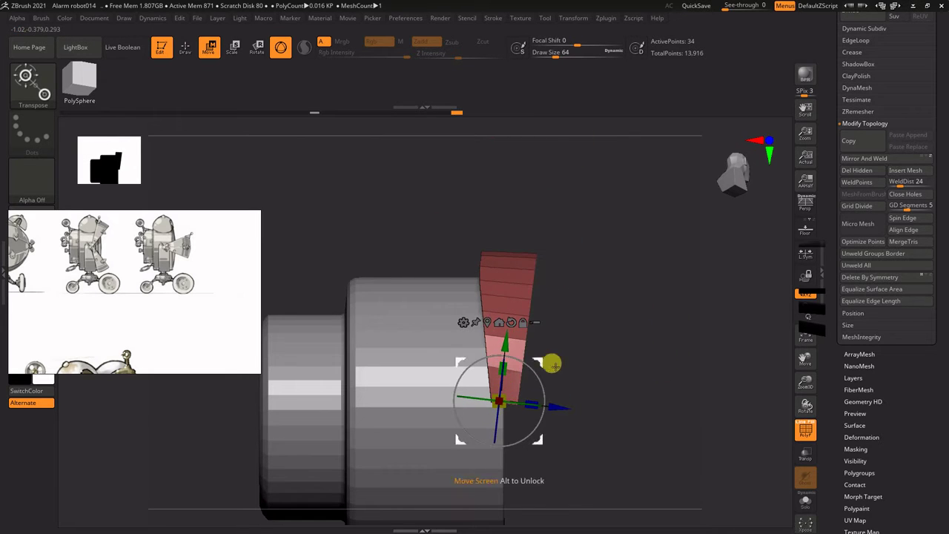
pyautogui.keyDown('alt'); pyautogui.moveTo(714, 338); pyautogui.dragTo(719, 297); pyautogui.keyUp('alt')
pyautogui.moveTo(543, 336); pyautogui.dragTo(523, 406)
pyautogui.keyDown('alt'); pyautogui.moveTo(597, 385); pyautogui.dragTo(489, 317); pyautogui.keyUp('alt')
pyautogui.hotkey('ctrl', 'z')
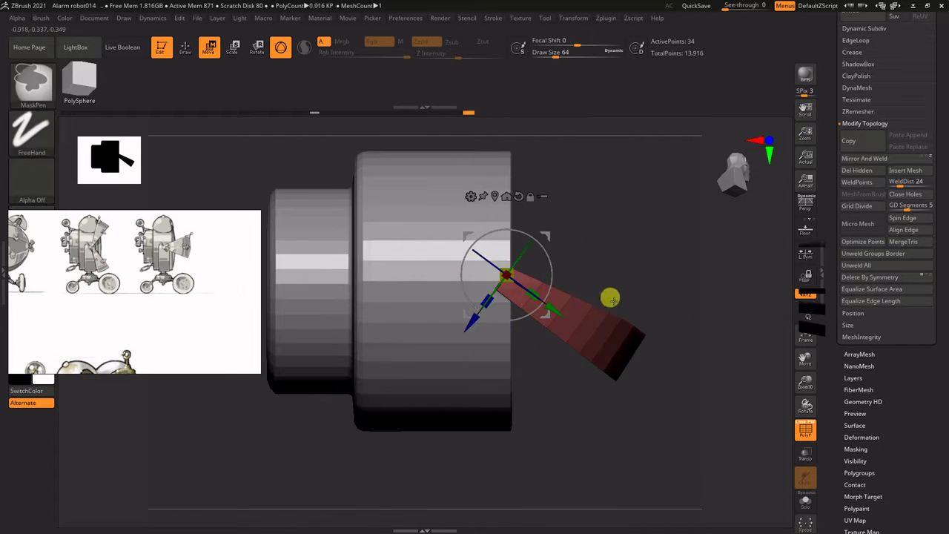
pyautogui.hotkey('ctrl', 'z')
pyautogui.moveTo(555, 247); pyautogui.dragTo(705, 244)
# - Duplicate the half-band subtool and flip the copy downward with the Mirror deformation
pyautogui.scroll(5, 938, 199)
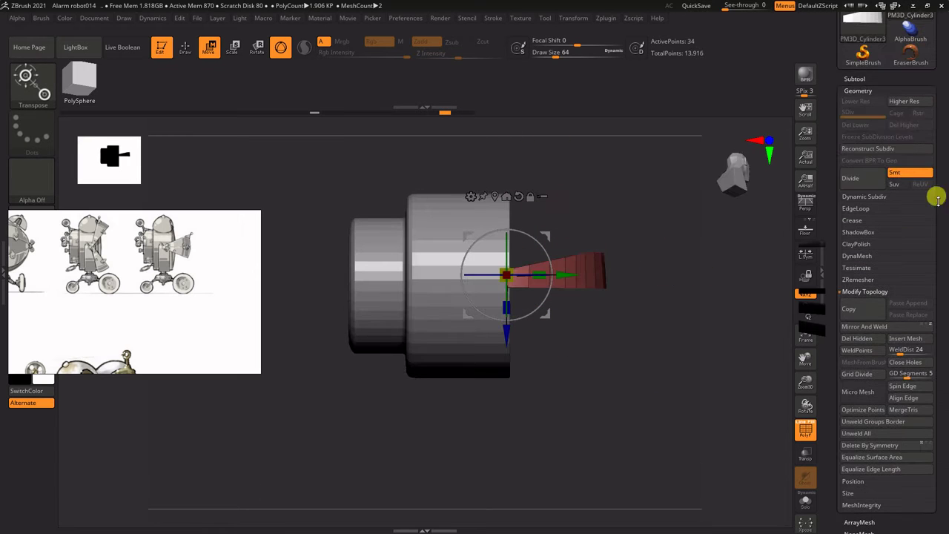
pyautogui.click(855, 81)
pyautogui.moveTo(940, 249); pyautogui.dragTo(938, 177)
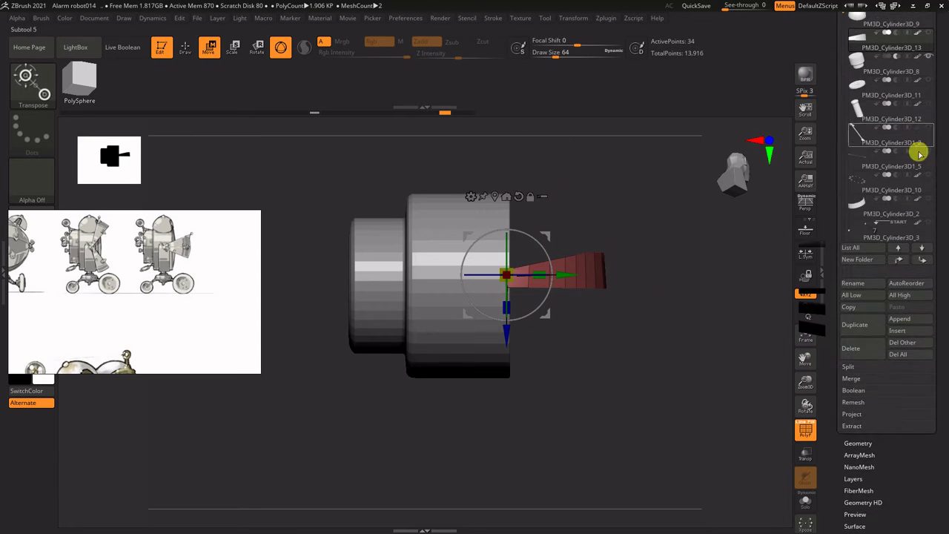
pyautogui.click(860, 325)
pyautogui.moveTo(924, 327); pyautogui.dragTo(906, 254)
pyautogui.keyDown('alt'); pyautogui.moveTo(688, 184); pyautogui.dragTo(671, 275); pyautogui.keyUp('alt')
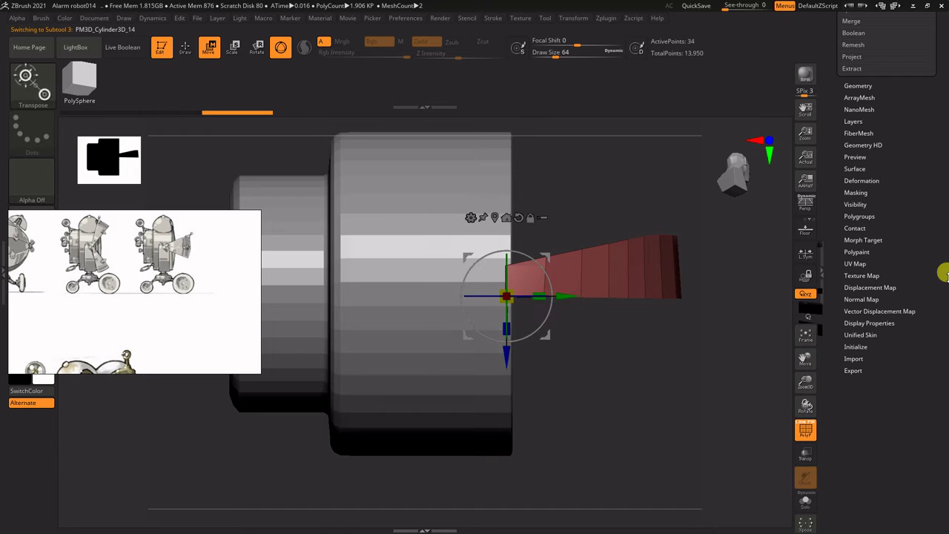
pyautogui.moveTo(931, 128); pyautogui.dragTo(940, 253)
pyautogui.click(875, 124)
pyautogui.click(930, 106)
pyautogui.click(860, 205)
pyautogui.click(928, 251)
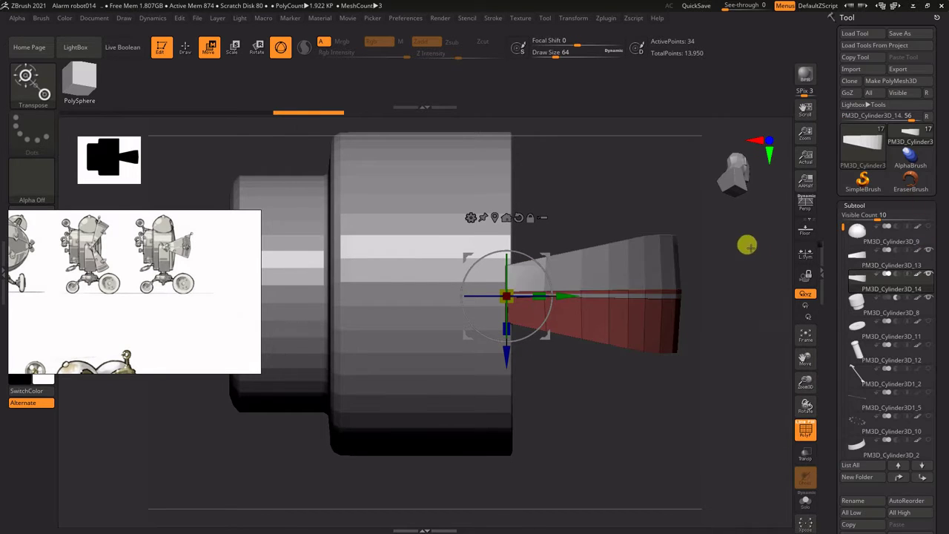
# - Undo the flip of the copied half-band and delete the duplicate subtool
pyautogui.keyDown('alt'); pyautogui.moveTo(745, 243); pyautogui.dragTo(716, 277); pyautogui.keyUp('alt')
pyautogui.keyDown('alt'); pyautogui.moveTo(586, 354); pyautogui.dragTo(652, 340); pyautogui.keyUp('alt')
pyautogui.hotkey('ctrl', 'z')
pyautogui.moveTo(941, 141); pyautogui.dragTo(940, 14)
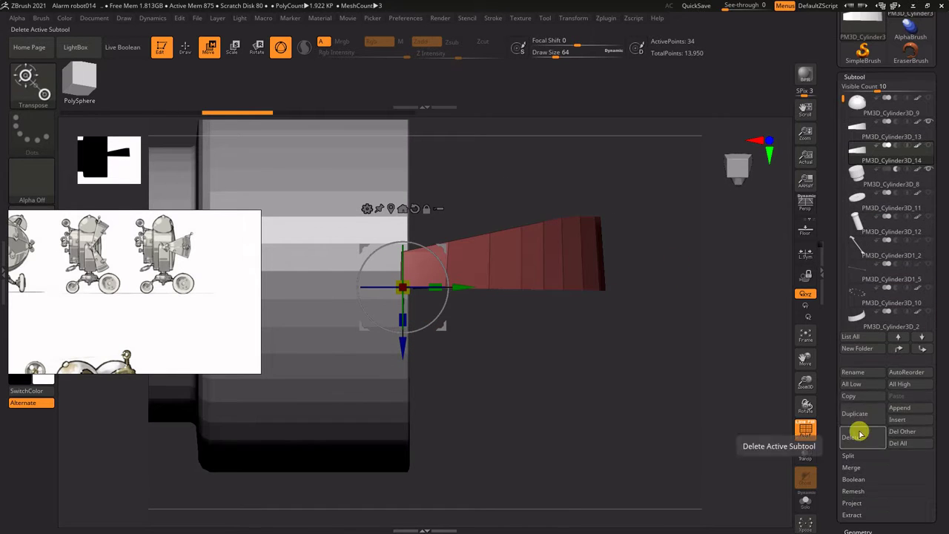
pyautogui.click(858, 434)
pyautogui.click(709, 451)
# - Select the original half-band and clip its lower edge along a straight horizontal line
pyautogui.keyDown('alt'); pyautogui.click(593, 277); pyautogui.keyUp('alt')
pyautogui.press('q')
pyautogui.moveTo(627, 308)
pyautogui.keyDown('alt'); pyautogui.mouseDown()
pyautogui.moveTo(353, 312)
pyautogui.moveTo(653, 286)
pyautogui.mouseUp(); pyautogui.keyUp('alt')
pyautogui.keyDown('ctrl'); pyautogui.moveTo(665, 276); pyautogui.dragTo(343, 354); pyautogui.keyUp('ctrl')
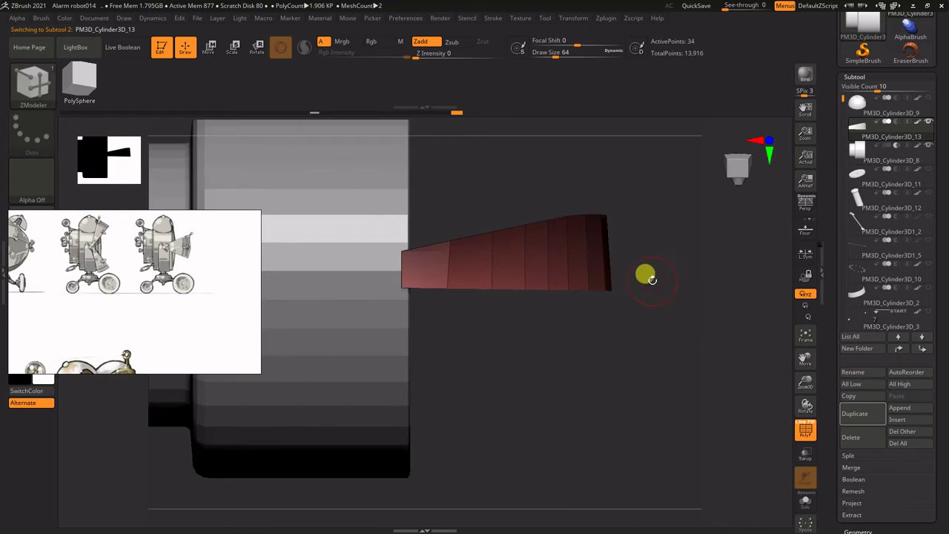
pyautogui.press('r')
pyautogui.press('q')
pyautogui.keyDown('alt'); pyautogui.moveTo(475, 177); pyautogui.dragTo(613, 325); pyautogui.keyUp('alt')
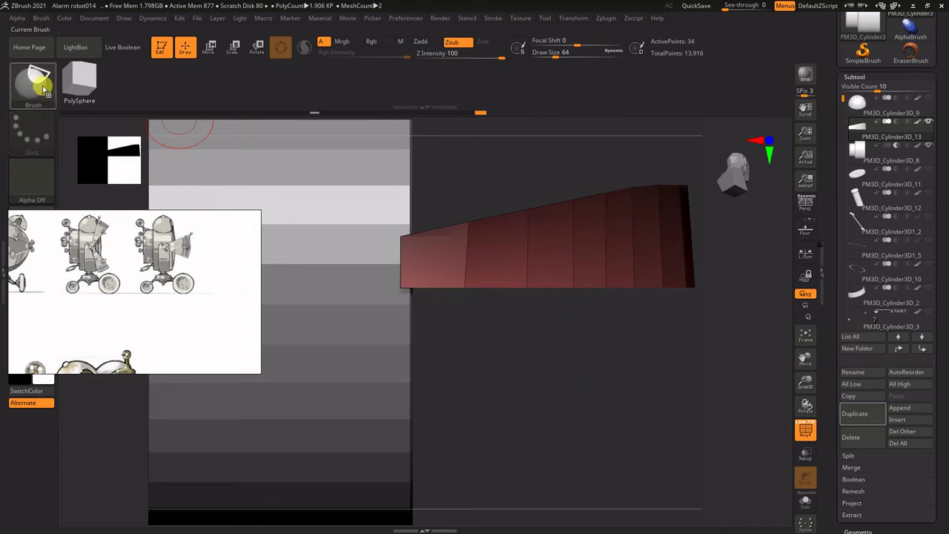
pyautogui.keyDown('alt'); pyautogui.moveTo(664, 223); pyautogui.dragTo(611, 324); pyautogui.keyUp('alt')
pyautogui.keyDown('ctrl'); pyautogui.keyDown('shift'); pyautogui.moveTo(775, 271); pyautogui.dragTo(243, 324); pyautogui.keyUp('shift'); pyautogui.keyUp('ctrl')
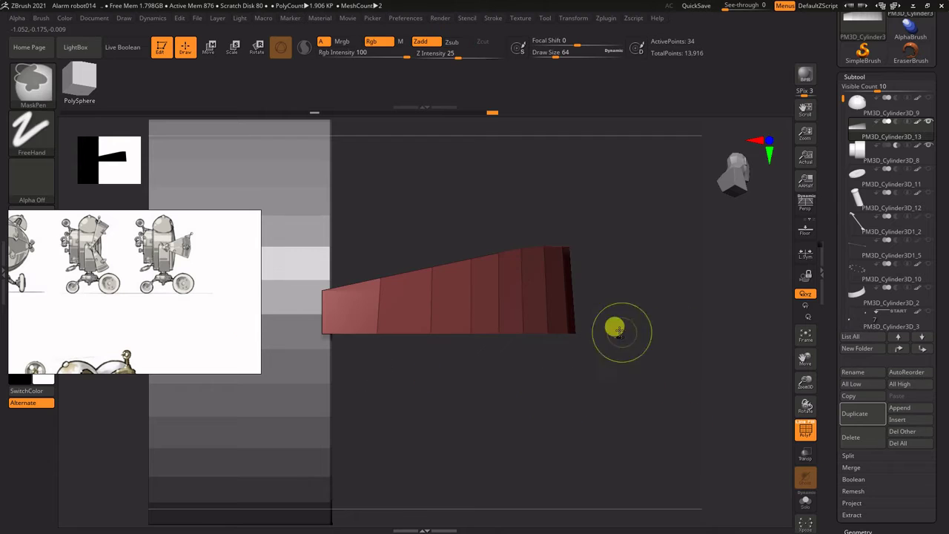
# - Duplicate the trimmed half-band and mirror the copy downward to form the matching lower half
pyautogui.hotkey('ctrl', 'shift', 'd')
pyautogui.click(922, 244)
pyautogui.press('w')
pyautogui.keyDown('alt'); pyautogui.moveTo(464, 475); pyautogui.dragTo(664, 519); pyautogui.keyUp('alt')
pyautogui.moveTo(539, 294)
pyautogui.keyDown('alt'); pyautogui.mouseDown()
pyautogui.moveTo(536, 319)
pyautogui.moveTo(533, 294)
pyautogui.mouseUp(); pyautogui.keyUp('alt')
pyautogui.keyDown('alt'); pyautogui.moveTo(601, 339); pyautogui.dragTo(605, 293); pyautogui.keyUp('alt')
pyautogui.moveTo(863, 432); pyautogui.dragTo(863, 361)
pyautogui.click(863, 362)
pyautogui.click(865, 274)
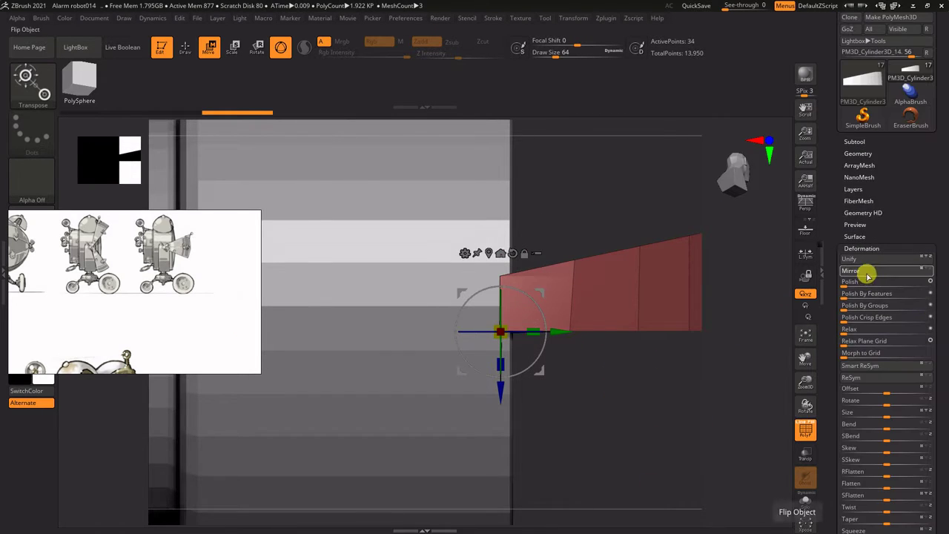
pyautogui.keyDown('alt'); pyautogui.moveTo(755, 324); pyautogui.dragTo(701, 324); pyautogui.keyUp('alt')
pyautogui.click(473, 410)
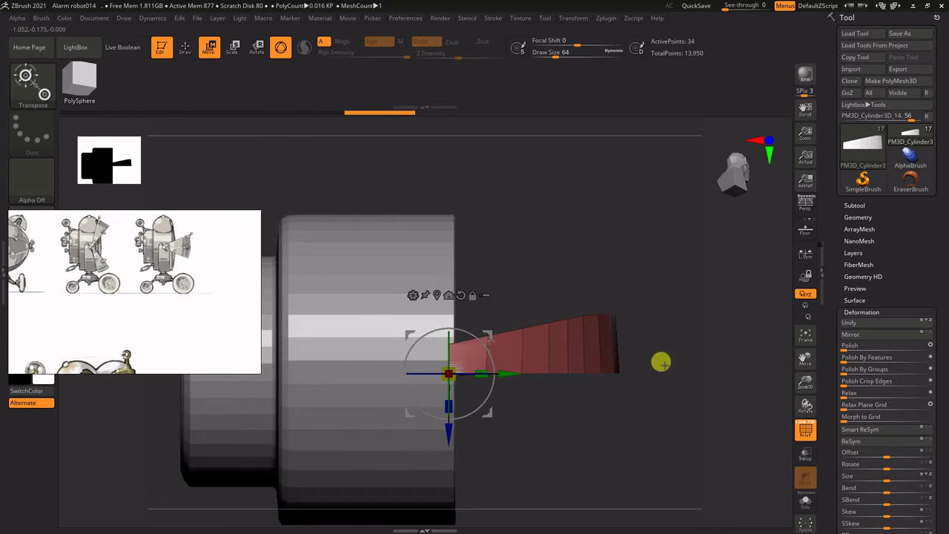
pyautogui.click(861, 335)
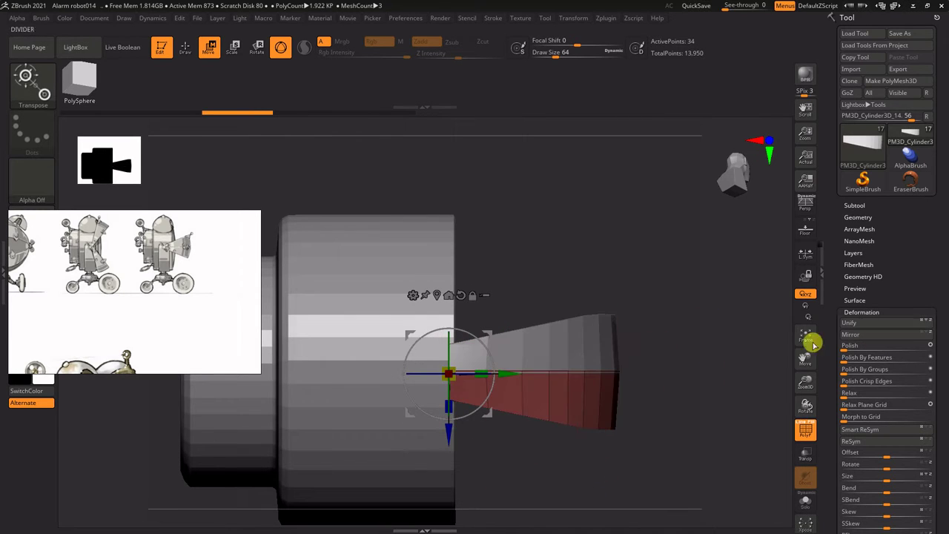
# - Nudge the mirrored lower half vertically so it meets the upper half along the horizontal seam
pyautogui.keyDown('alt'); pyautogui.moveTo(752, 269); pyautogui.dragTo(734, 289); pyautogui.keyUp('alt')
pyautogui.moveTo(389, 337); pyautogui.dragTo(390, 346)
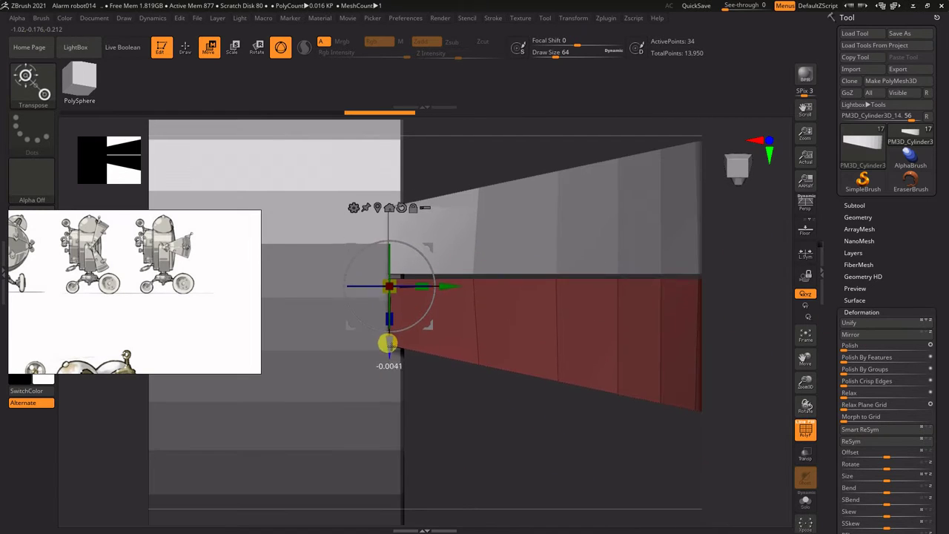
pyautogui.press('q')
pyautogui.moveTo(551, 446)
pyautogui.mouseDown()
pyautogui.moveTo(708, 325)
pyautogui.moveTo(697, 276)
pyautogui.moveTo(630, 330)
pyautogui.moveTo(733, 350)
pyautogui.mouseUp()
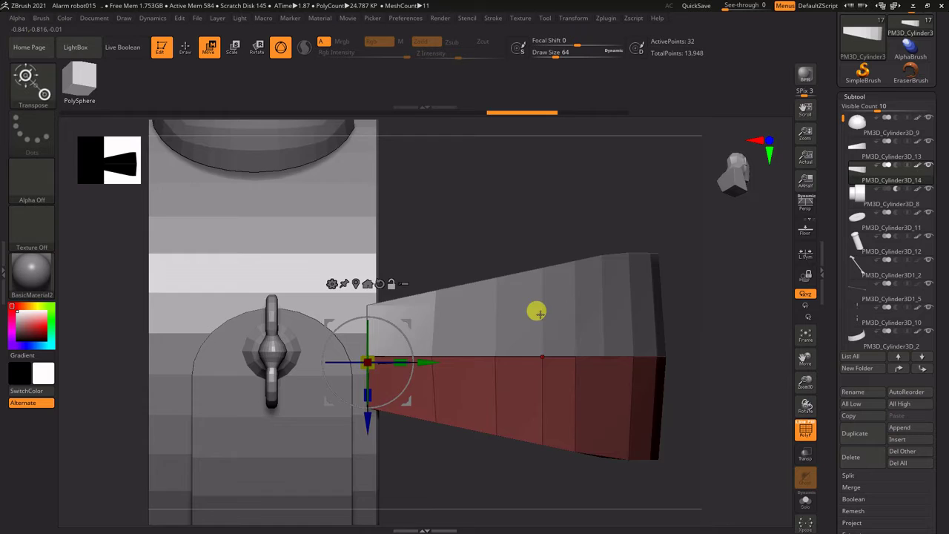
# - Clip the upper half's top edge along a steeper slope running from the clock face to its front end
pyautogui.keyDown('alt'); pyautogui.moveTo(540, 314); pyautogui.dragTo(460, 231); pyautogui.keyUp('alt')
pyautogui.keyDown('alt'); pyautogui.click(460, 231); pyautogui.keyUp('alt')
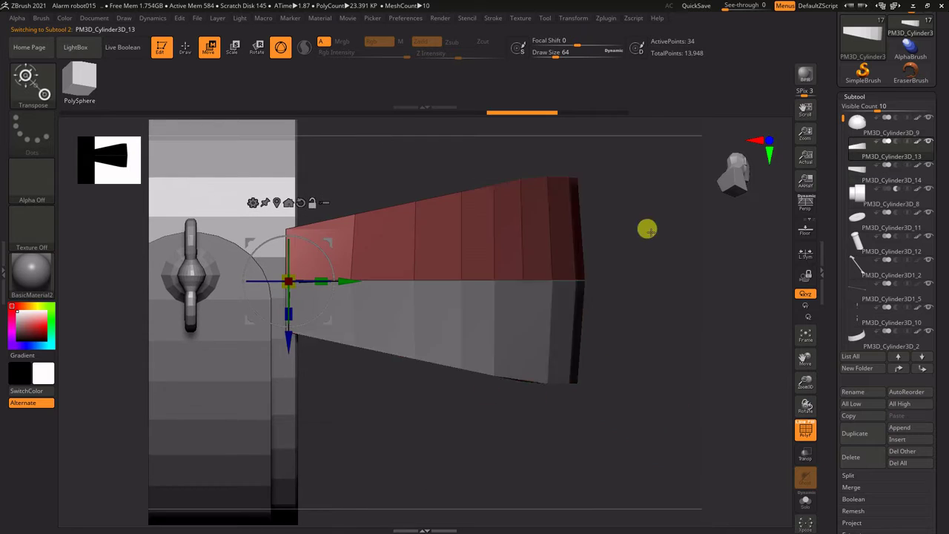
pyautogui.keyDown('alt'); pyautogui.moveTo(650, 232); pyautogui.dragTo(635, 325); pyautogui.keyUp('alt')
pyautogui.moveTo(171, 393)
pyautogui.keyDown('ctrl'); pyautogui.keyDown('shift'); pyautogui.mouseDown()
pyautogui.moveTo(678, 209)
pyautogui.moveTo(728, 231)
pyautogui.moveTo(730, 216)
pyautogui.moveTo(734, 240)
pyautogui.mouseUp(); pyautogui.keyUp('shift'); pyautogui.keyUp('ctrl')
pyautogui.press('r')
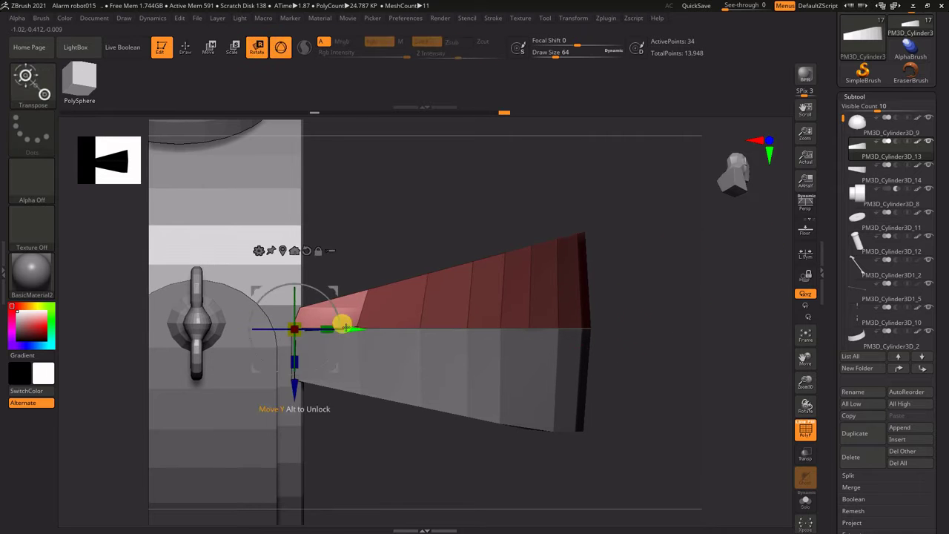
pyautogui.moveTo(329, 457); pyautogui.dragTo(615, 292)
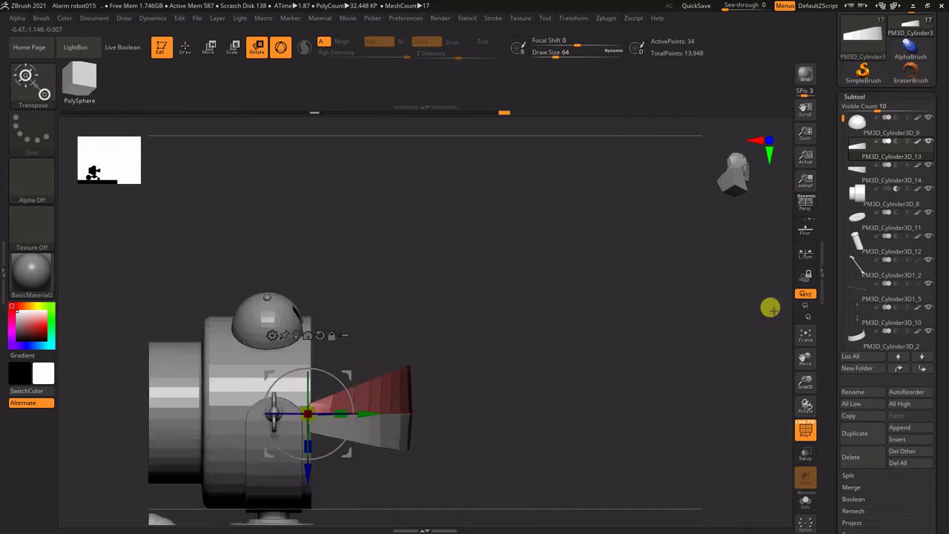
# - Trim the upper half's rear end with ClipCurve and try swinging the piece upward about its rear pivot
pyautogui.press('b')
pyautogui.press('z')
pyautogui.press('m')
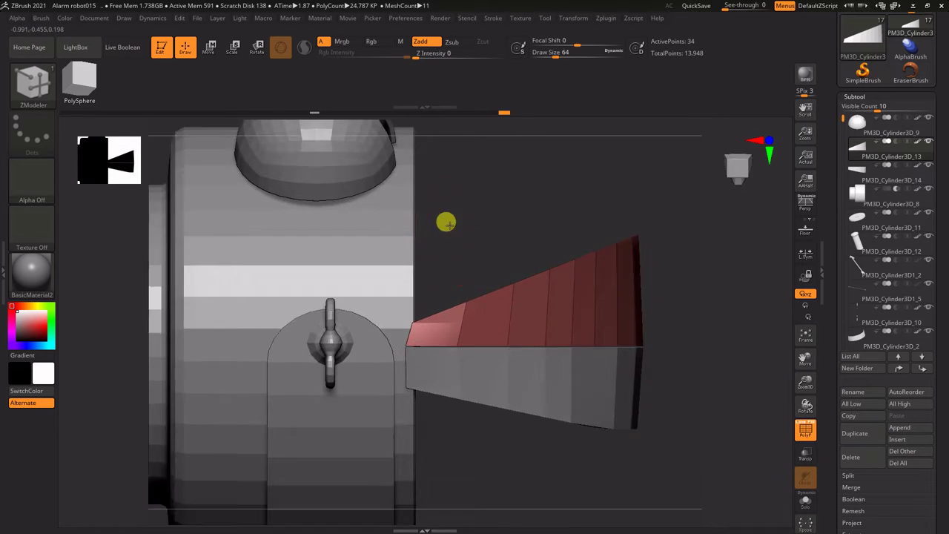
pyautogui.press('w')
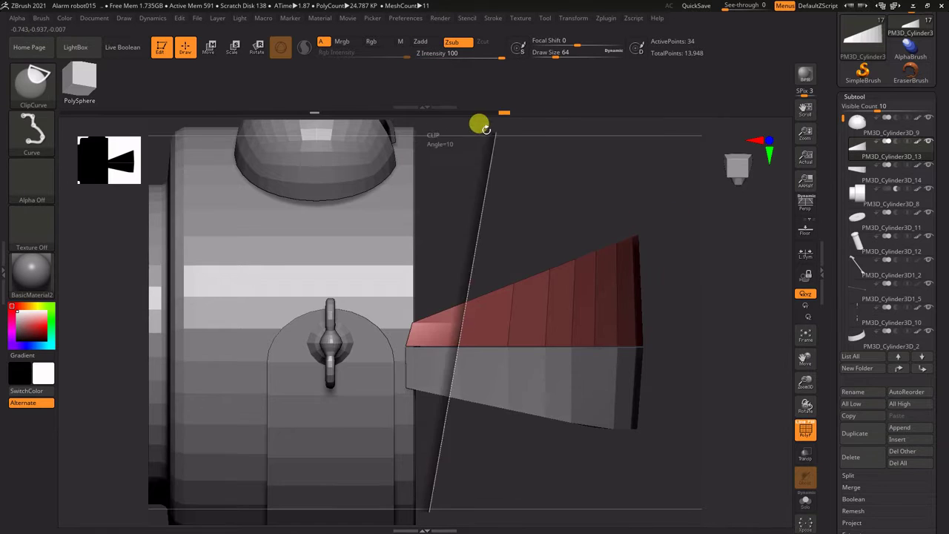
pyautogui.moveTo(449, 347); pyautogui.dragTo(429, 342)
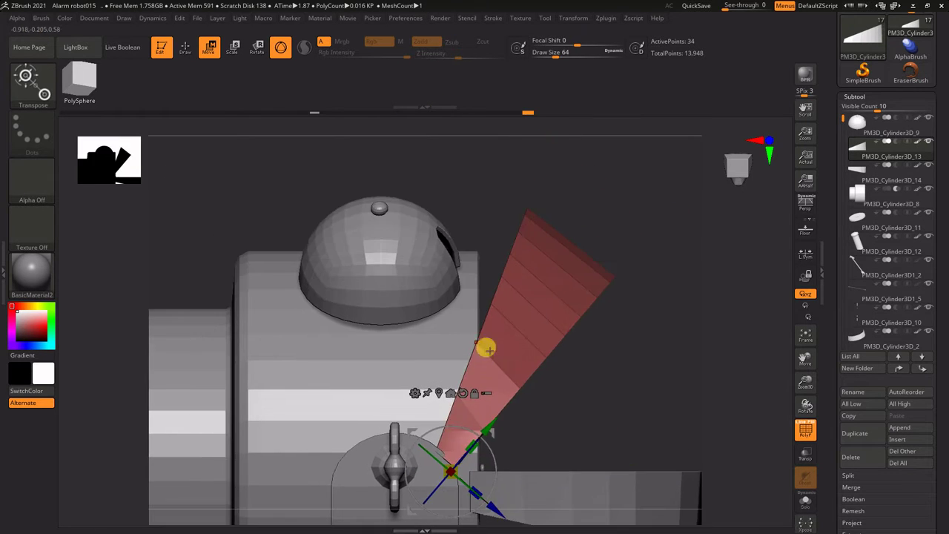
pyautogui.moveTo(487, 345); pyautogui.dragTo(618, 388)
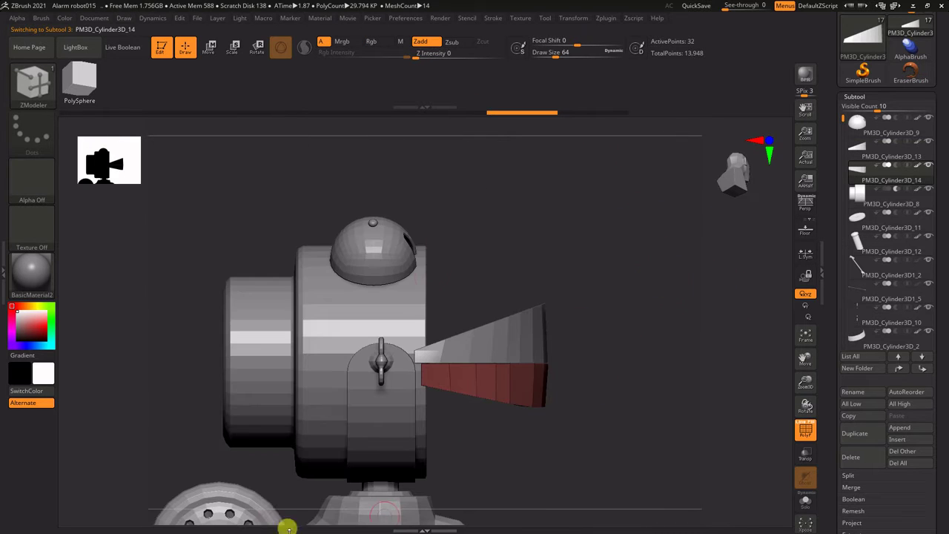
# - Frame the robot's side view with the cone-shaped front piece in the reference window and test-swing the upper half for comparison
pyautogui.hotkey('alt', 'Tab')
pyautogui.click(556, 275)
pyautogui.moveTo(119, 321); pyautogui.dragTo(114, 381, button='right')
pyautogui.scroll(-3, 266, 310)
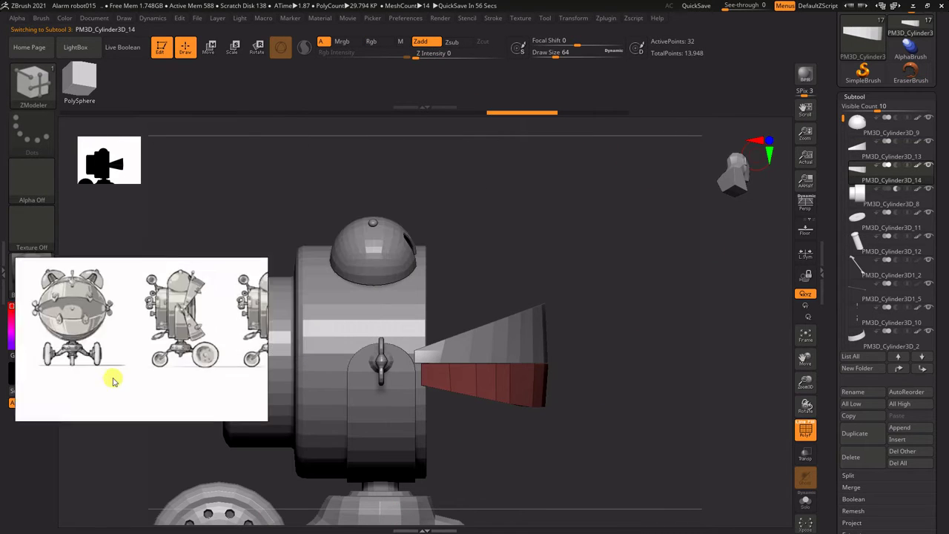
pyautogui.scroll(-3, 119, 375)
pyautogui.moveTo(230, 331); pyautogui.dragTo(150, 338, button='middle')
pyautogui.scroll(2, 155, 345)
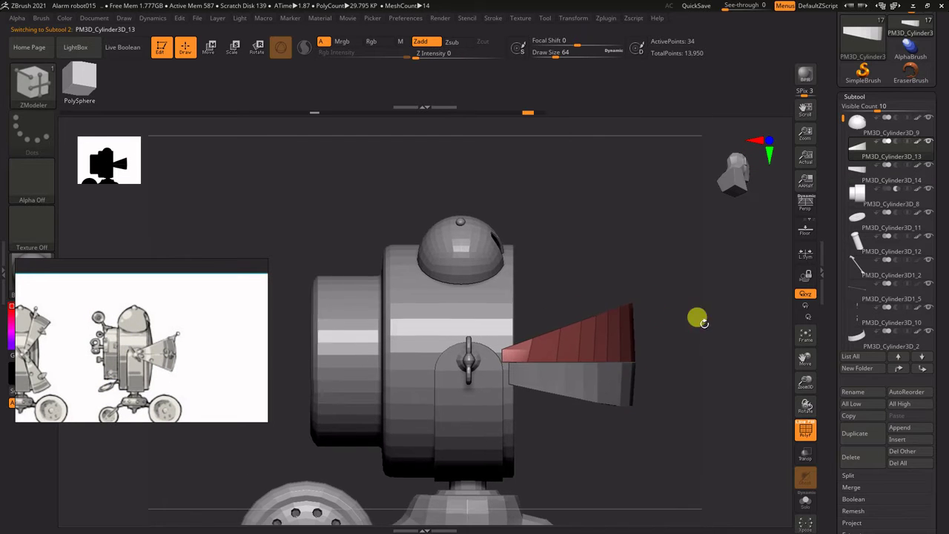
pyautogui.press('e')
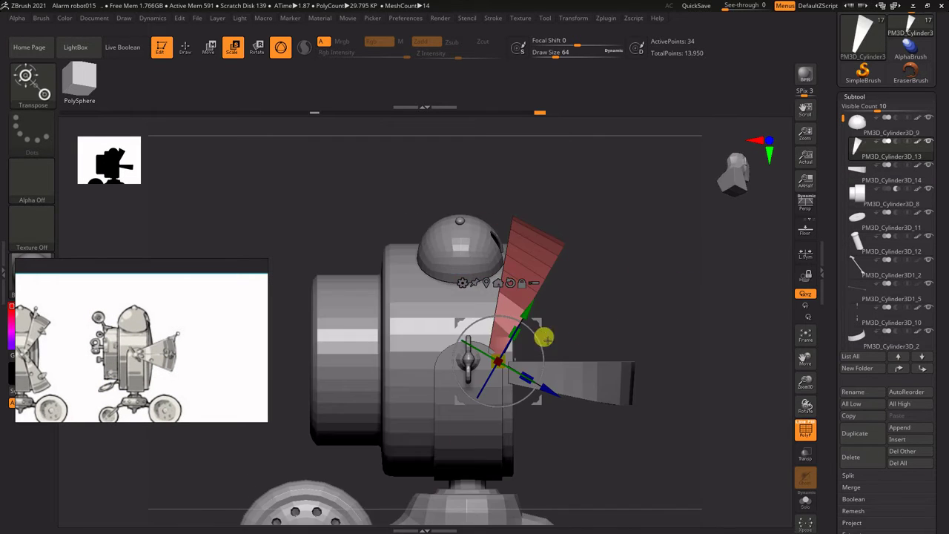
pyautogui.keyDown('alt'); pyautogui.moveTo(655, 357); pyautogui.dragTo(643, 327); pyautogui.keyUp('alt')
# - Thicken the upper half using the ZModeler polygon Extrude with the Polygroup All target
pyautogui.keyDown('alt'); pyautogui.click(585, 356); pyautogui.keyUp('alt')
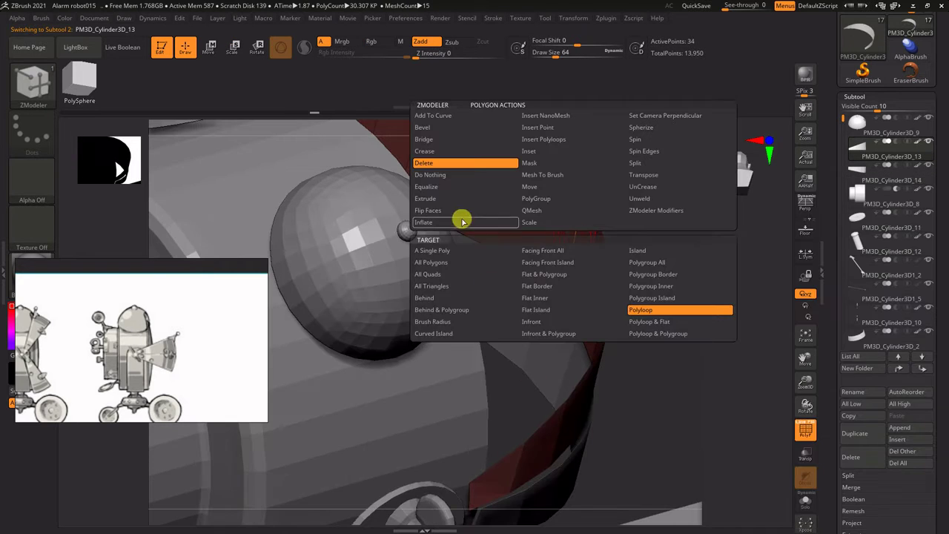
pyautogui.click(445, 204)
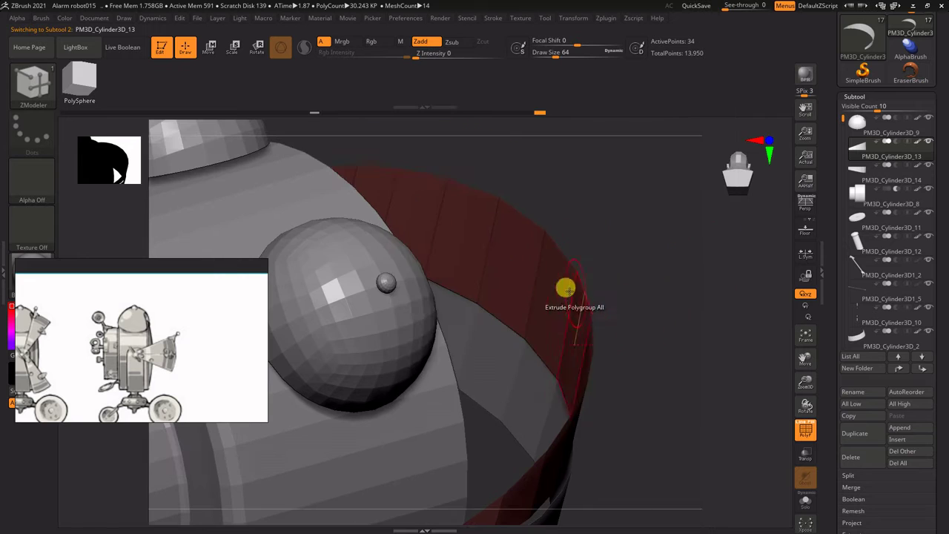
pyautogui.moveTo(566, 288); pyautogui.dragTo(512, 284)
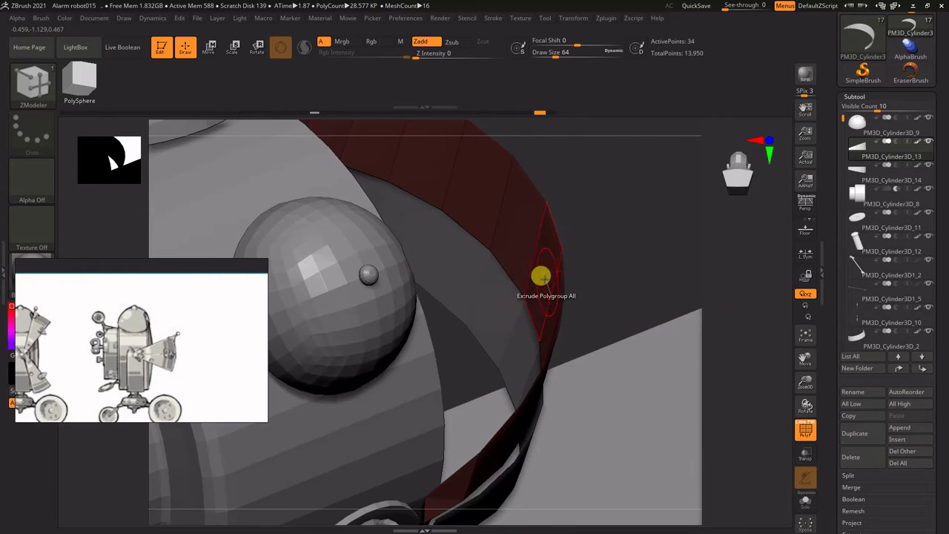
pyautogui.moveTo(541, 275); pyautogui.dragTo(555, 232)
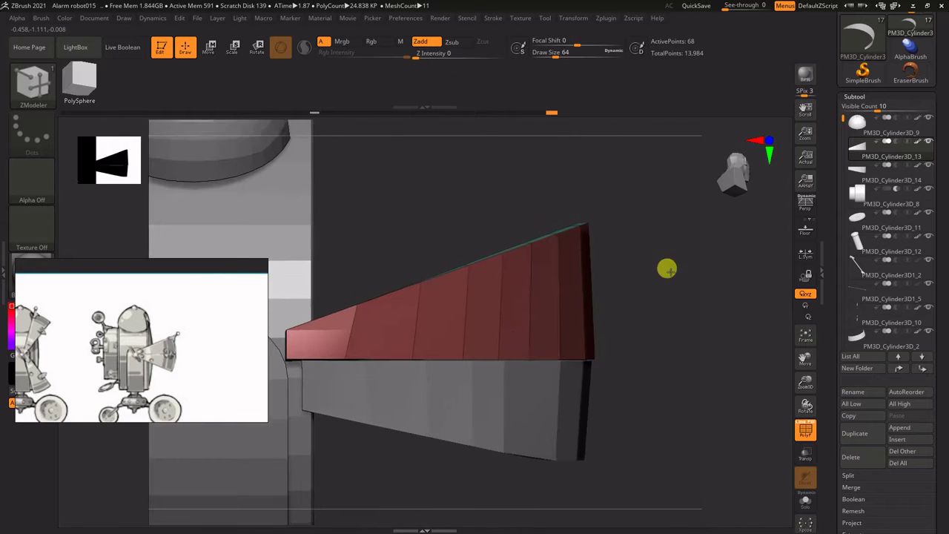
# - Insert multiple lengthwise edge loops across the thickened upper half so its surface bulges outward
pyautogui.moveTo(654, 295); pyautogui.dragTo(593, 282)
pyautogui.press('space')
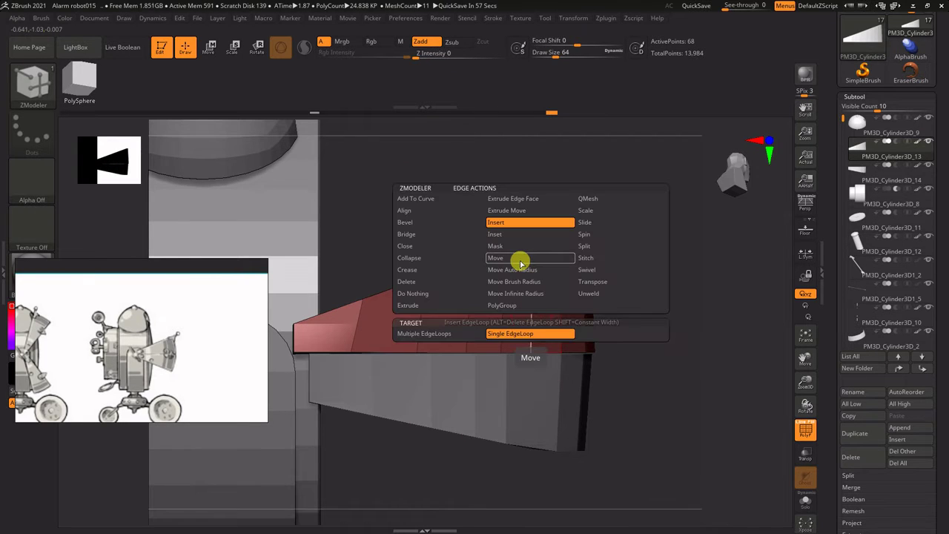
pyautogui.press('space')
pyautogui.click(526, 407)
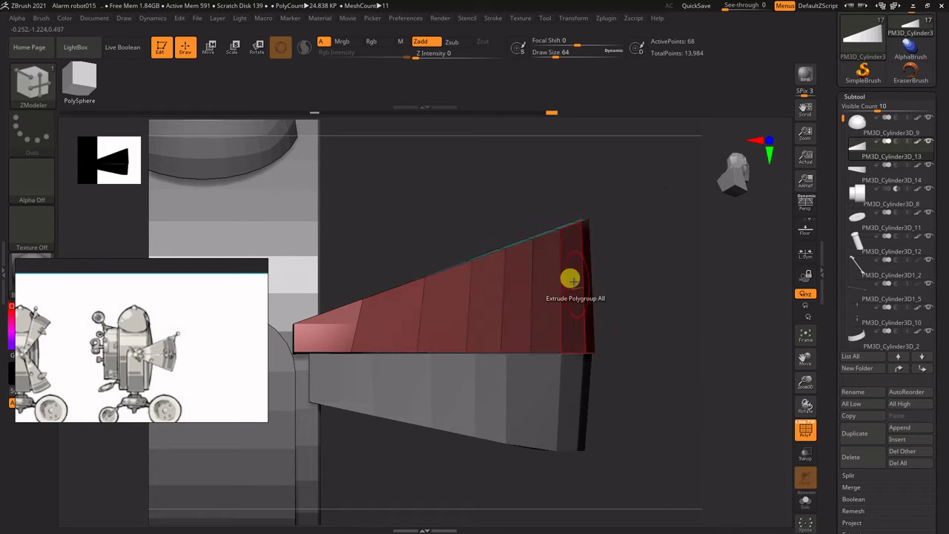
pyautogui.moveTo(611, 307); pyautogui.dragTo(564, 310)
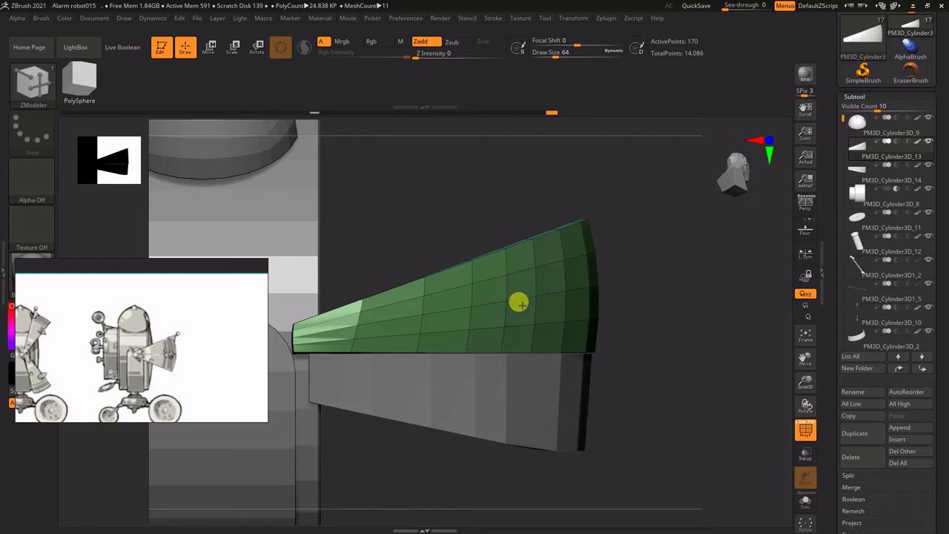
pyautogui.moveTo(652, 312); pyautogui.dragTo(712, 333)
# - Move the old lower half down out of the way and duplicate the thickened upper half
pyautogui.keyDown('alt'); pyautogui.click(564, 413); pyautogui.keyUp('alt')
pyautogui.press('w')
pyautogui.keyDown('alt'); pyautogui.click(659, 220); pyautogui.keyUp('alt')
pyautogui.scroll(-3, 875, 417)
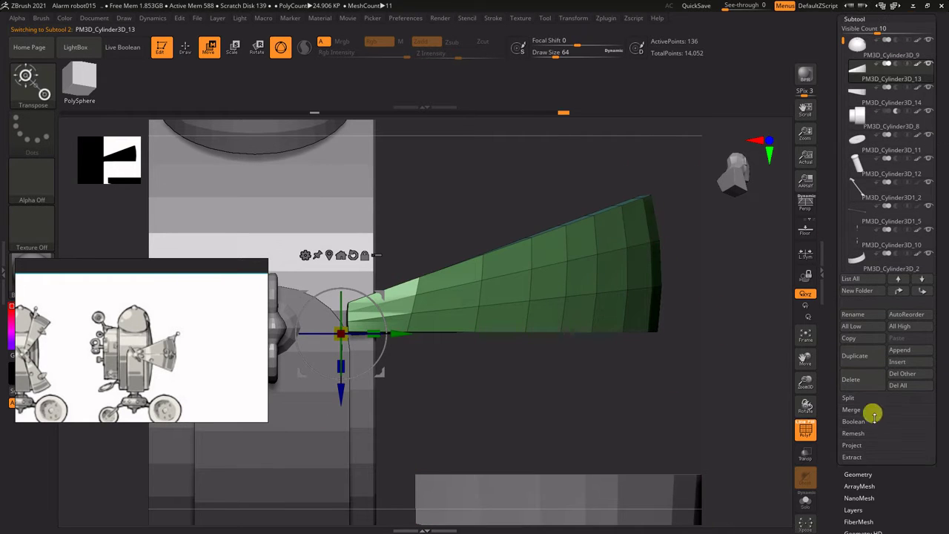
pyautogui.moveTo(711, 289); pyautogui.dragTo(629, 365)
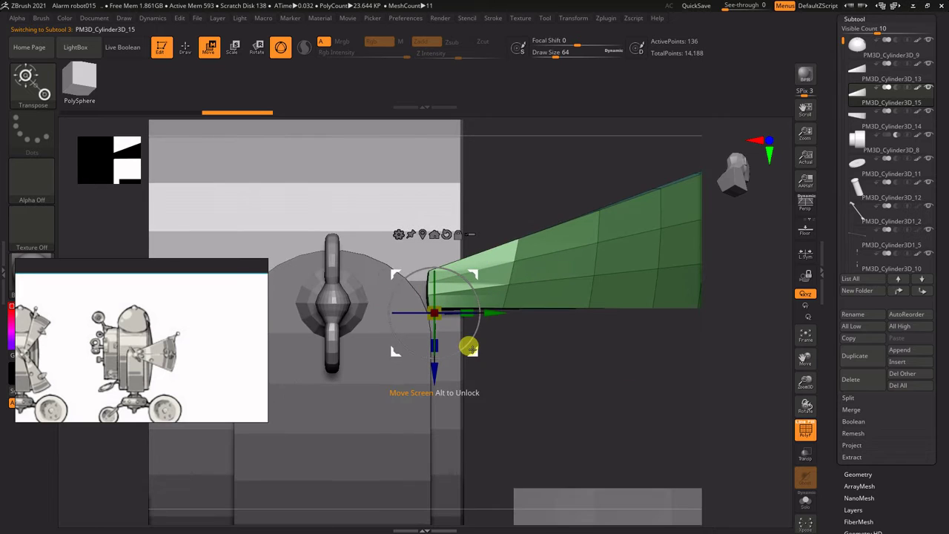
# - Mirror the duplicated half vertically so it sits directly beneath the upper half as the lower half
pyautogui.moveTo(942, 274); pyautogui.dragTo(943, 212)
pyautogui.click(864, 266)
pyautogui.moveTo(943, 265); pyautogui.dragTo(943, 318)
pyautogui.click(860, 97)
pyautogui.keyDown('alt'); pyautogui.moveTo(665, 425); pyautogui.dragTo(616, 433); pyautogui.keyUp('alt')
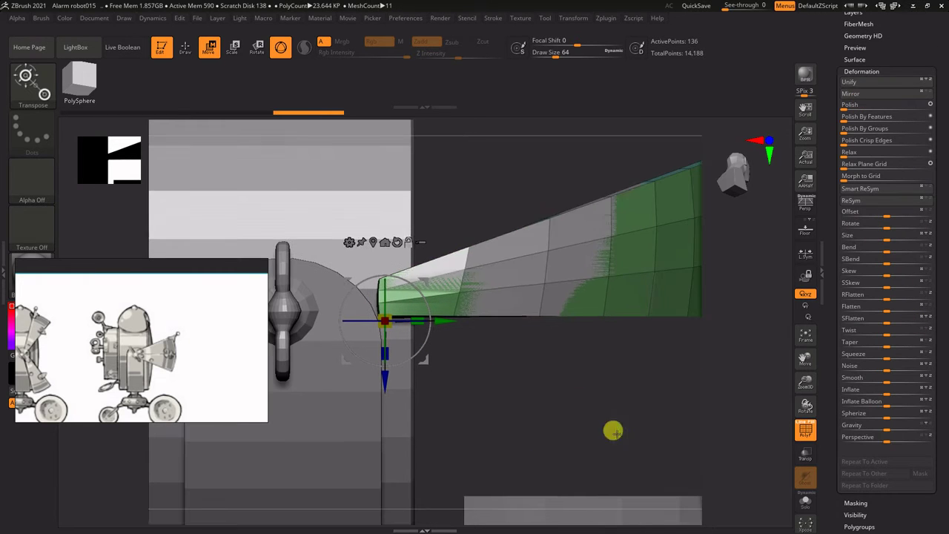
pyautogui.click(866, 95)
pyautogui.keyDown('alt'); pyautogui.moveTo(747, 311); pyautogui.dragTo(728, 276); pyautogui.keyUp('alt')
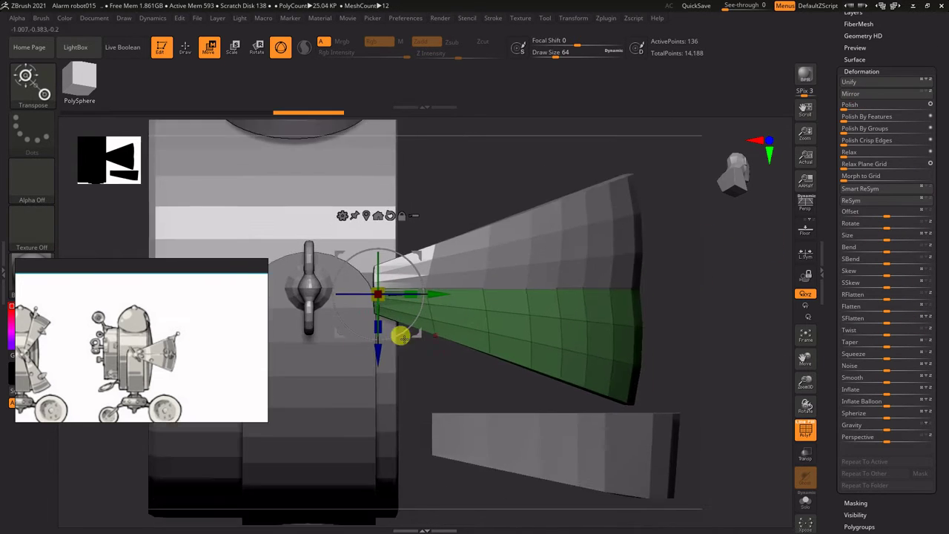
# - Test-swing the mirrored lower half downward and the upper half upward around their hinge points
pyautogui.moveTo(374, 358); pyautogui.dragTo(374, 358)
pyautogui.keyDown('alt'); pyautogui.moveTo(731, 249); pyautogui.dragTo(720, 201); pyautogui.keyUp('alt')
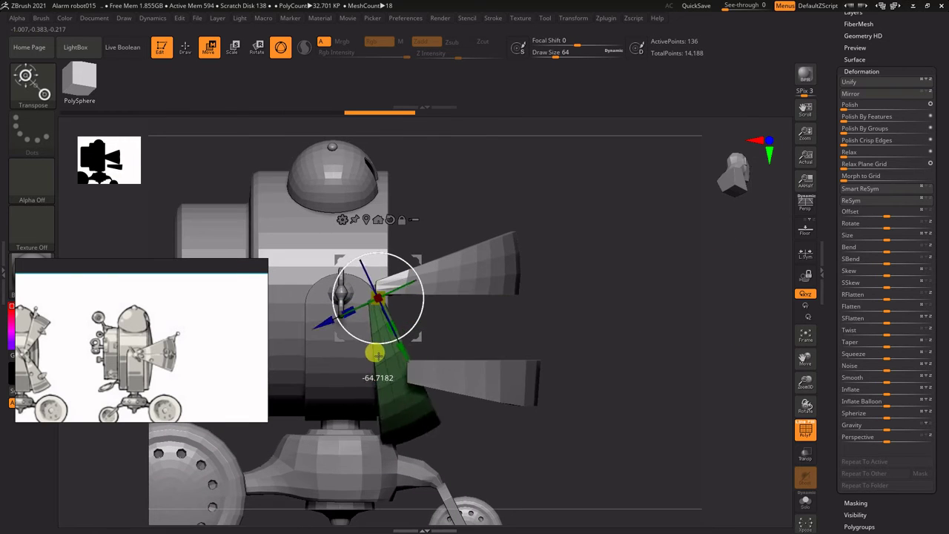
pyautogui.keyDown('alt'); pyautogui.moveTo(543, 299); pyautogui.dragTo(599, 290); pyautogui.keyUp('alt')
pyautogui.keyDown('alt'); pyautogui.click(599, 290); pyautogui.keyUp('alt')
pyautogui.moveTo(455, 307); pyautogui.dragTo(425, 267)
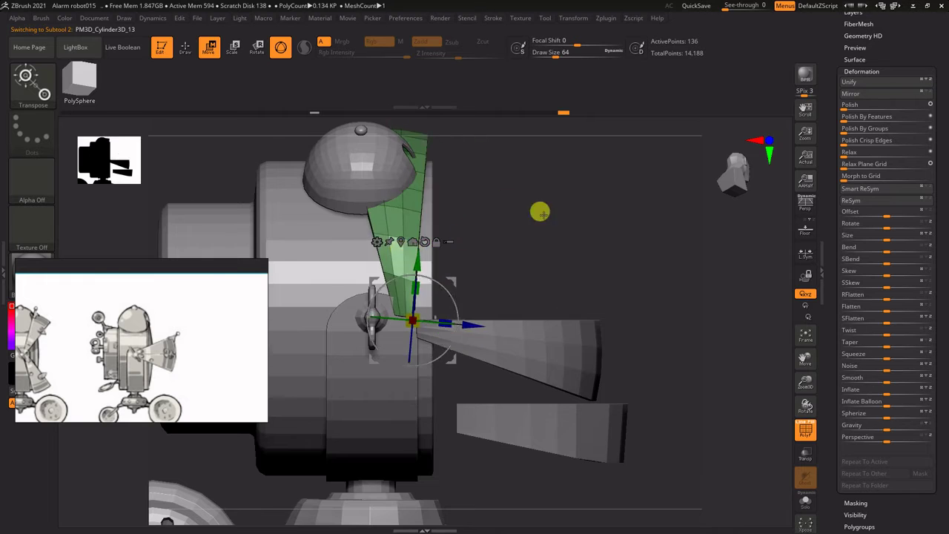
# - Move the upper half's pivot toward the side knob and test-swing the half from there
pyautogui.moveTo(540, 213); pyautogui.dragTo(688, 221)
pyautogui.click(400, 243)
pyautogui.moveTo(531, 268); pyautogui.dragTo(519, 264)
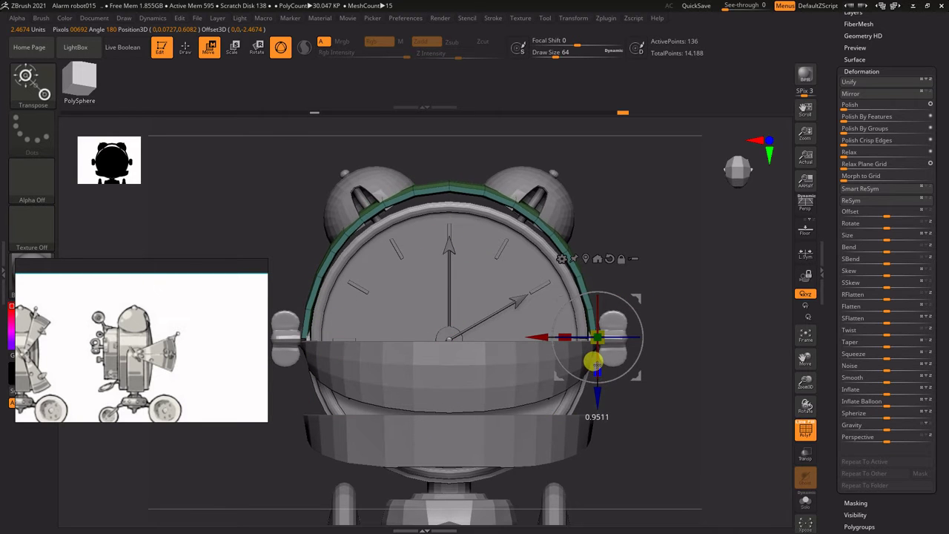
pyautogui.moveTo(577, 387); pyautogui.dragTo(546, 296)
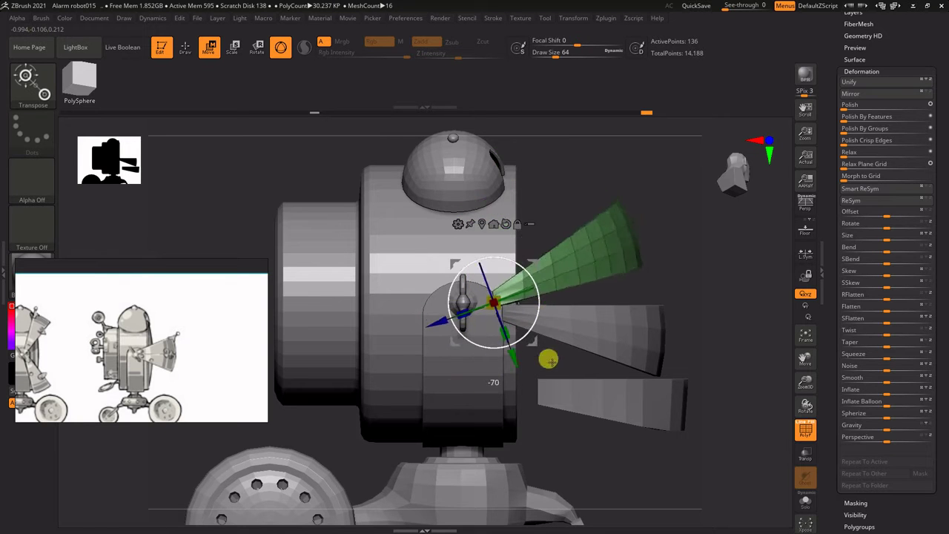
pyautogui.moveTo(532, 293); pyautogui.dragTo(491, 288)
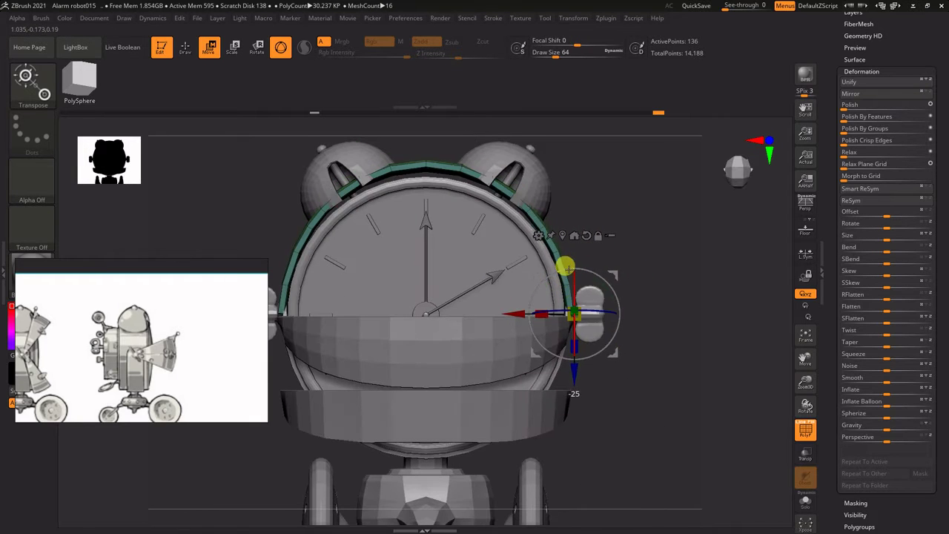
pyautogui.moveTo(549, 345); pyautogui.dragTo(661, 293)
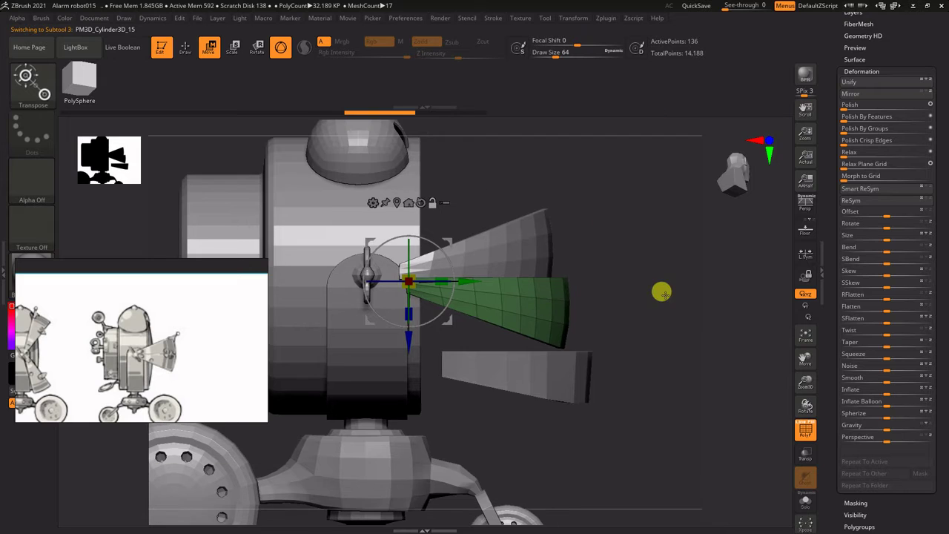
# - Move both lower halves aside and test-swing the upper half around its hinge-end pivot in side view
pyautogui.moveTo(550, 292); pyautogui.dragTo(481, 311)
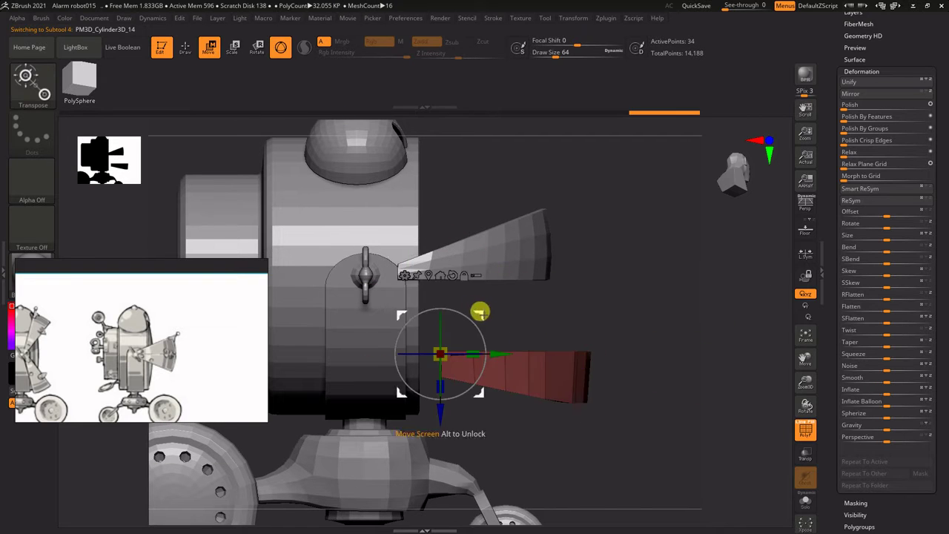
pyautogui.keyDown('alt'); pyautogui.click(447, 268); pyautogui.keyUp('alt')
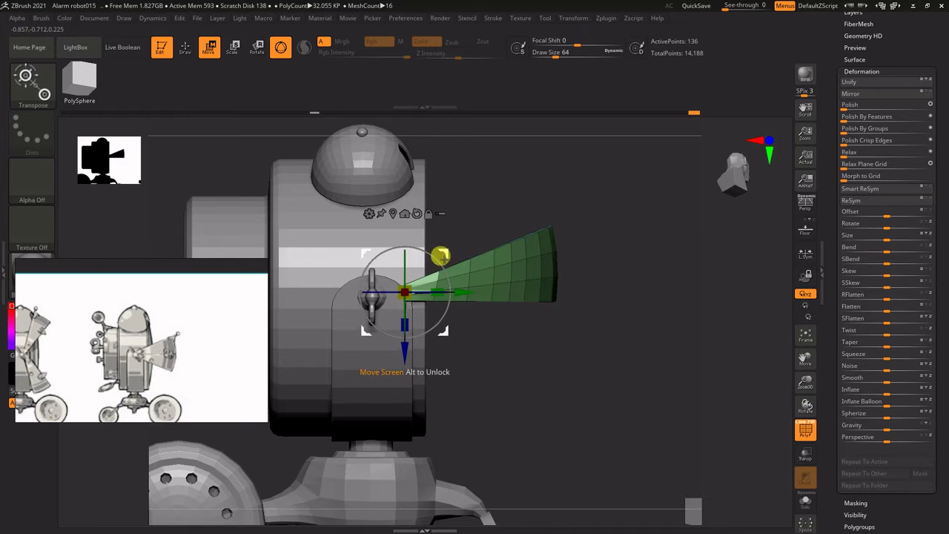
pyautogui.keyDown('shift'); pyautogui.moveTo(511, 275); pyautogui.dragTo(436, 264); pyautogui.keyUp('shift')
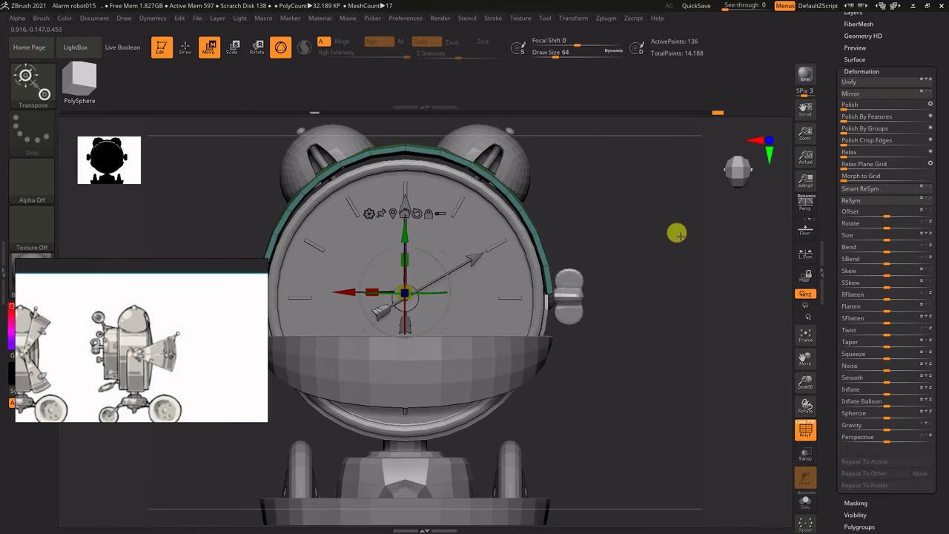
pyautogui.moveTo(677, 234); pyautogui.dragTo(450, 280)
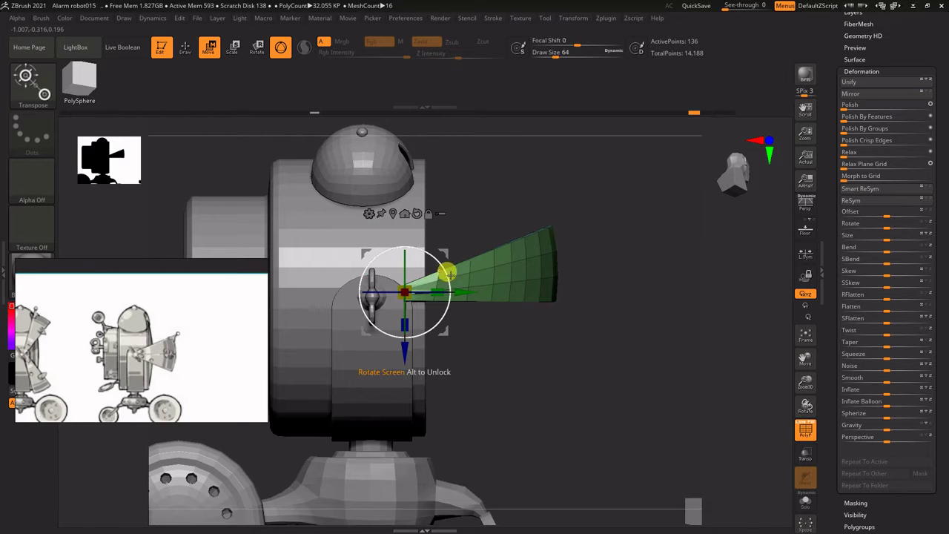
pyautogui.keyDown('shift'); pyautogui.moveTo(335, 187); pyautogui.dragTo(478, 276); pyautogui.keyUp('shift')
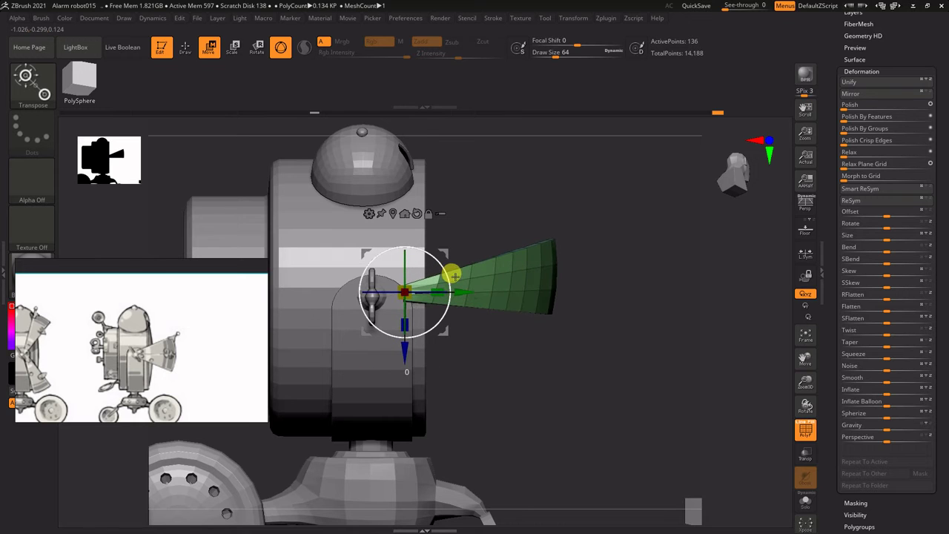
# - Duplicate the upper half again and mirror the copy vertically to form a new lower half beneath it
pyautogui.keyDown('alt'); pyautogui.moveTo(470, 250); pyautogui.dragTo(434, 224); pyautogui.keyUp('alt')
pyautogui.moveTo(941, 65); pyautogui.dragTo(940, 201)
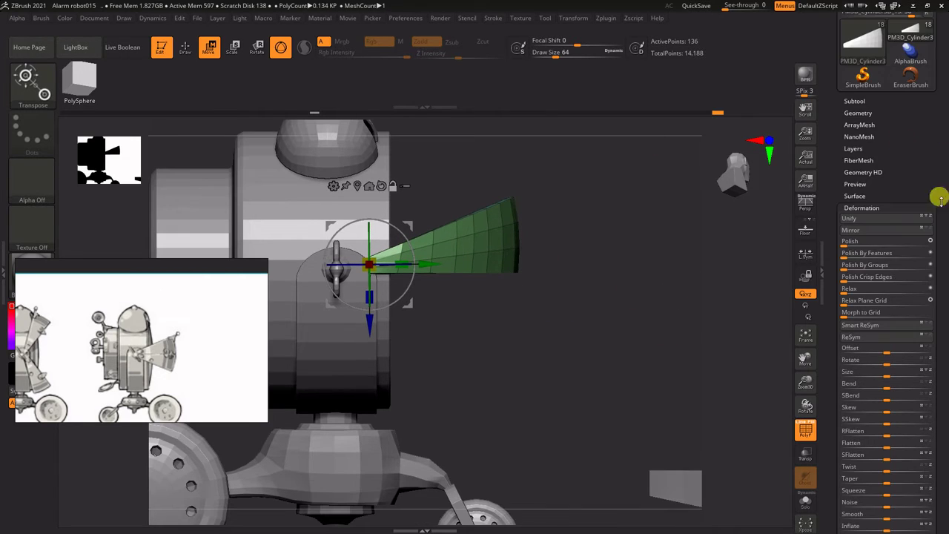
pyautogui.click(854, 101)
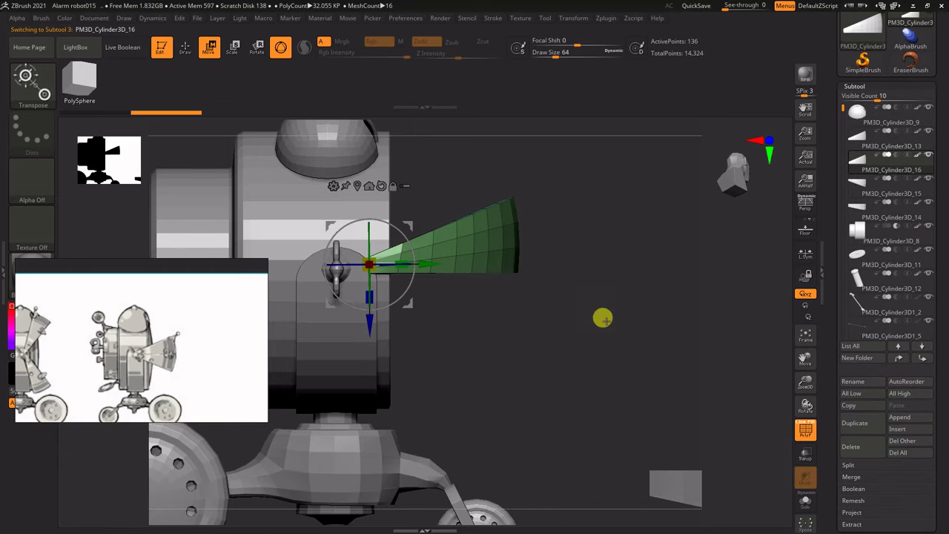
pyautogui.moveTo(603, 319); pyautogui.dragTo(457, 240)
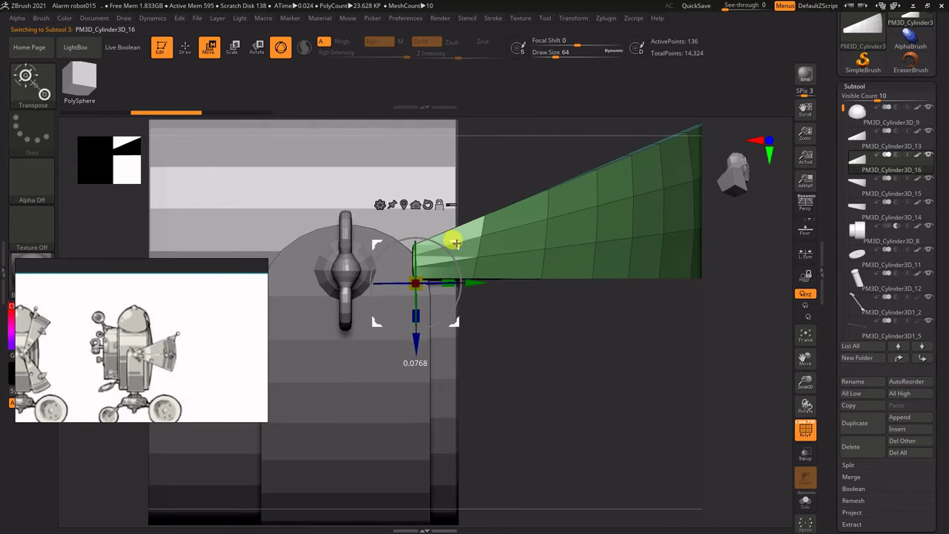
pyautogui.moveTo(937, 528); pyautogui.dragTo(935, 311)
pyautogui.click(866, 412)
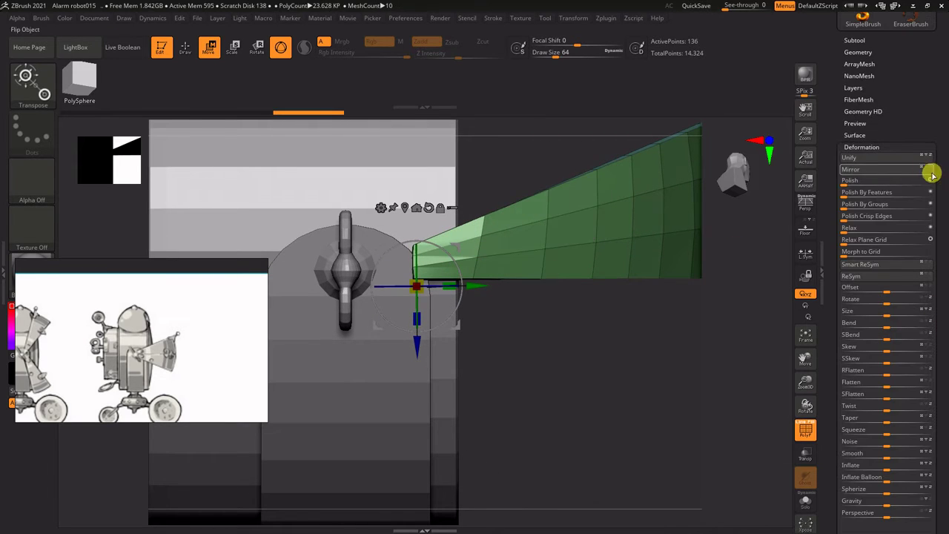
pyautogui.click(885, 173)
pyautogui.keyDown('alt'); pyautogui.moveTo(755, 303); pyautogui.dragTo(749, 279); pyautogui.keyUp('alt')
pyautogui.moveTo(749, 279)
pyautogui.mouseDown()
pyautogui.moveTo(723, 288)
pyautogui.moveTo(747, 289)
pyautogui.mouseUp()
# - Test-swing the new lower half and the upper half around the hinge in side view
pyautogui.moveTo(461, 296); pyautogui.dragTo(430, 351)
pyautogui.keyDown('alt'); pyautogui.click(459, 248); pyautogui.keyUp('alt')
pyautogui.keyDown('alt'); pyautogui.moveTo(644, 297); pyautogui.dragTo(658, 331); pyautogui.keyUp('alt')
pyautogui.moveTo(478, 319); pyautogui.dragTo(426, 239)
pyautogui.moveTo(543, 233)
pyautogui.mouseDown()
pyautogui.moveTo(490, 227)
pyautogui.moveTo(541, 234)
pyautogui.mouseUp()
pyautogui.moveTo(470, 282); pyautogui.dragTo(479, 356)
pyautogui.keyDown('alt'); pyautogui.moveTo(533, 378); pyautogui.dragTo(541, 337); pyautogui.keyUp('alt')
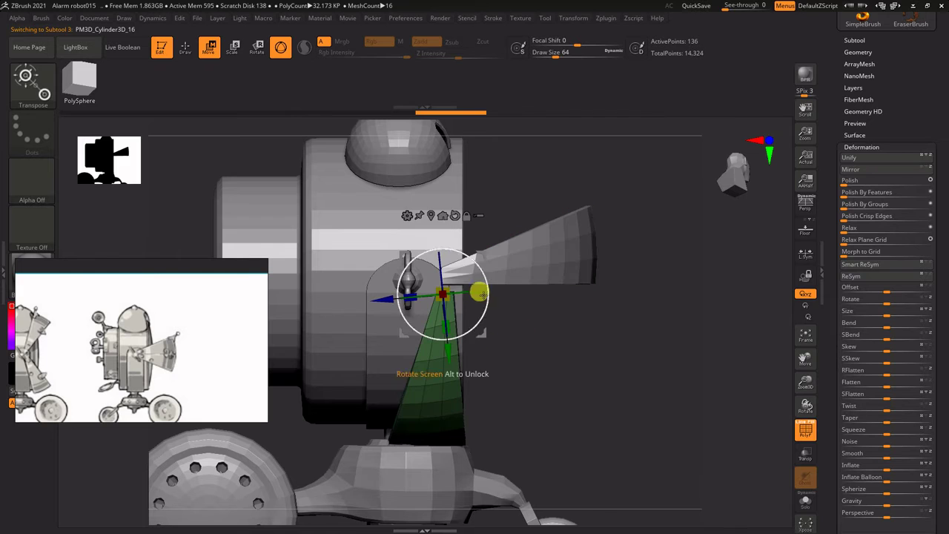
# - Swing the lower half toward the open pose in the reference and return it level beneath the upper half
pyautogui.moveTo(481, 294); pyautogui.dragTo(490, 252)
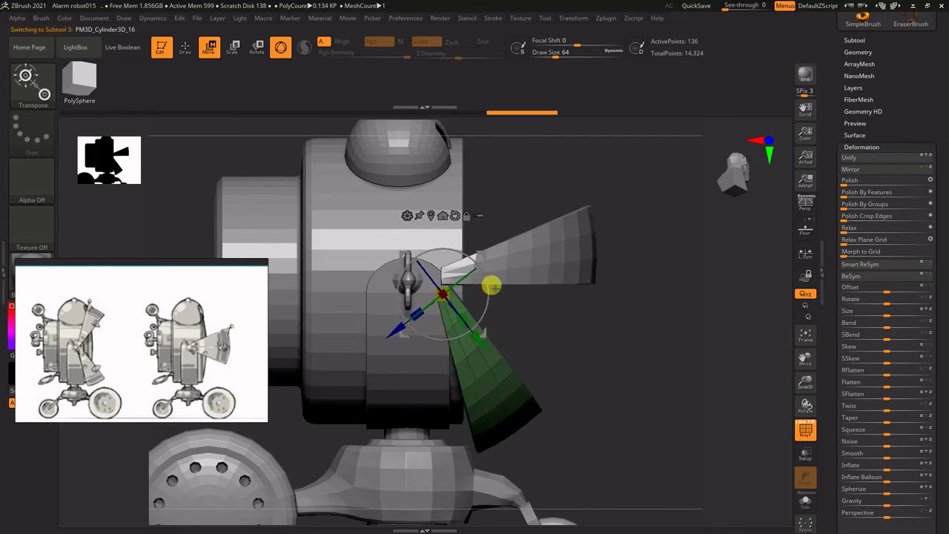
pyautogui.moveTo(492, 286); pyautogui.dragTo(700, 251)
pyautogui.keyDown('alt'); pyautogui.click(567, 249); pyautogui.keyUp('alt')
pyautogui.keyDown('alt'); pyautogui.click(640, 319); pyautogui.keyUp('alt')
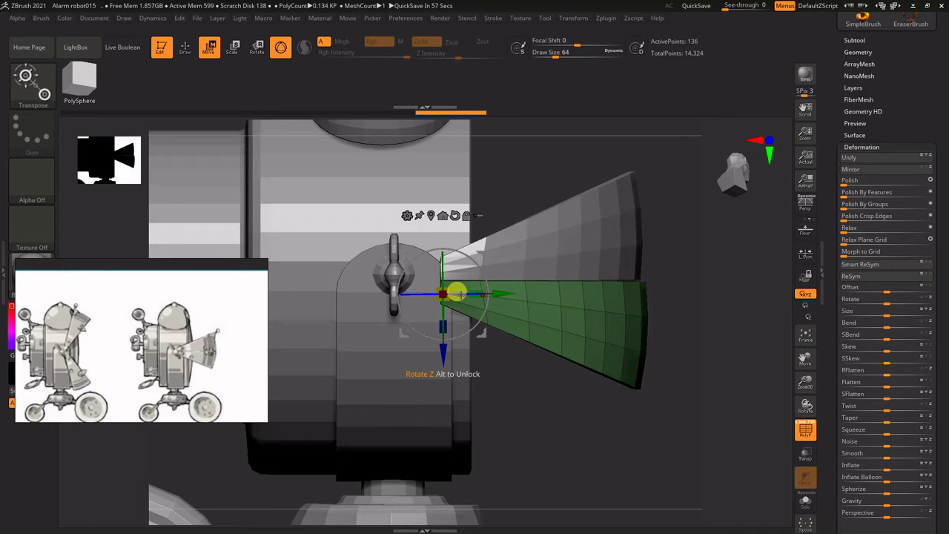
# - Try swinging the upper half up toward the bells, undoing the trial rotations
pyautogui.keyDown('alt'); pyautogui.click(620, 254); pyautogui.keyUp('alt')
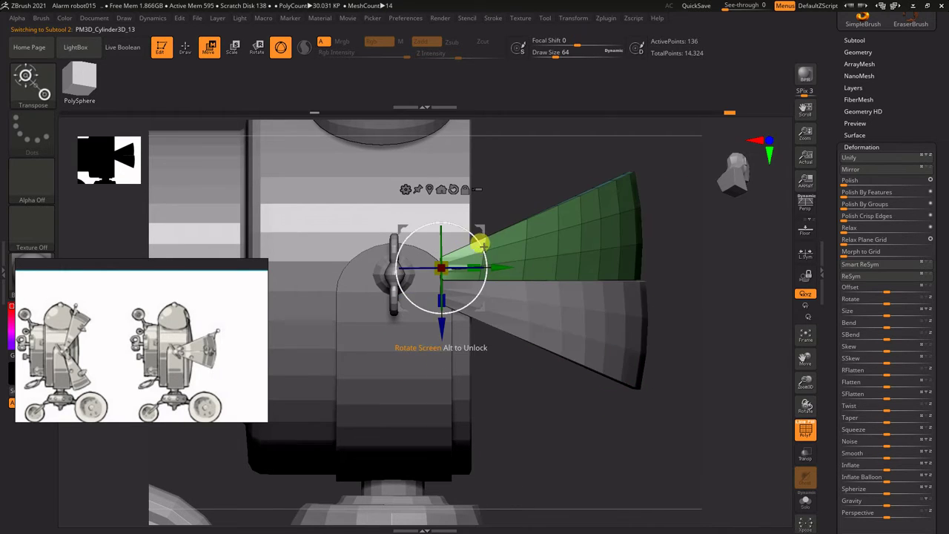
pyautogui.moveTo(483, 281); pyautogui.dragTo(560, 262)
pyautogui.moveTo(487, 319); pyautogui.dragTo(502, 359)
pyautogui.hotkey('ctrl', 'z')
pyautogui.hotkey('ctrl', 'z')
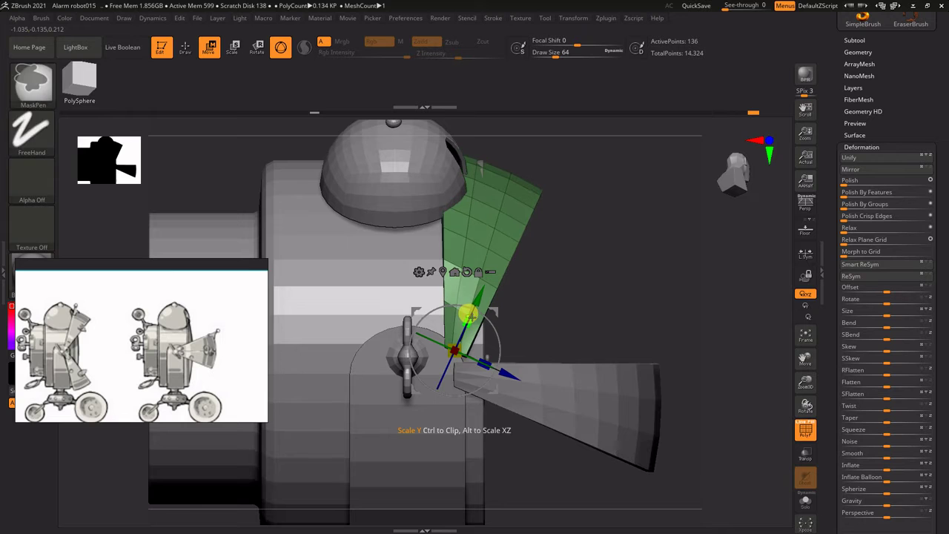
pyautogui.moveTo(491, 335); pyautogui.dragTo(489, 331)
pyautogui.moveTo(652, 317)
pyautogui.mouseDown()
pyautogui.moveTo(575, 316)
pyautogui.moveTo(653, 317)
pyautogui.mouseUp()
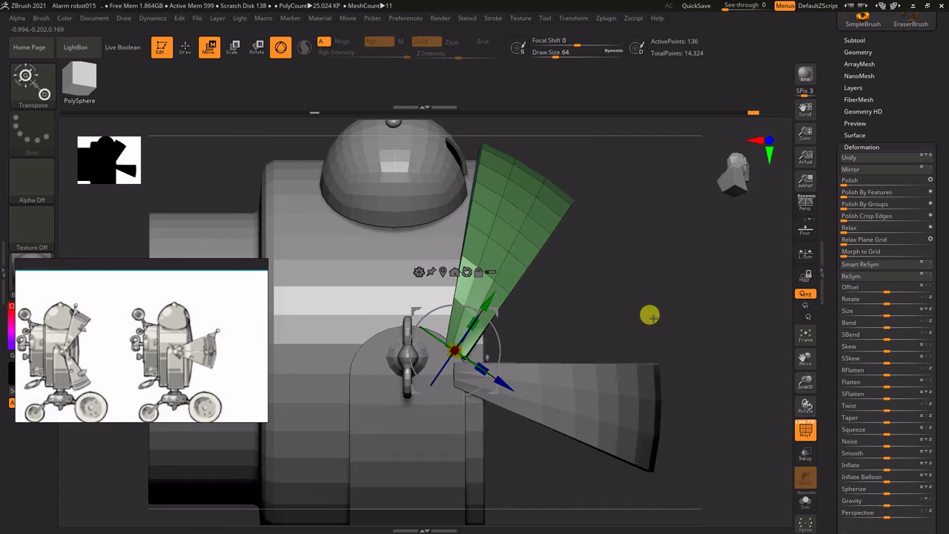
# - Scale the lower half lengthwise to match the upper half and test-swing it downward by 65 degrees
pyautogui.keyDown('alt'); pyautogui.click(619, 388); pyautogui.keyUp('alt')
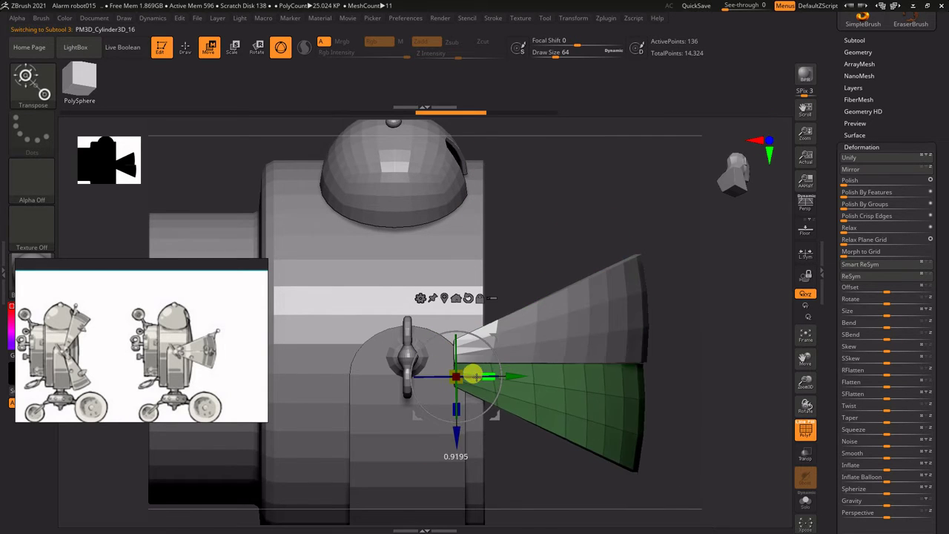
pyautogui.moveTo(476, 377); pyautogui.dragTo(473, 376)
pyautogui.moveTo(745, 327)
pyautogui.keyDown('alt'); pyautogui.mouseDown()
pyautogui.moveTo(756, 356)
pyautogui.moveTo(743, 312)
pyautogui.mouseUp(); pyautogui.keyUp('alt')
pyautogui.moveTo(741, 317)
pyautogui.mouseDown()
pyautogui.moveTo(665, 318)
pyautogui.moveTo(738, 318)
pyautogui.mouseUp()
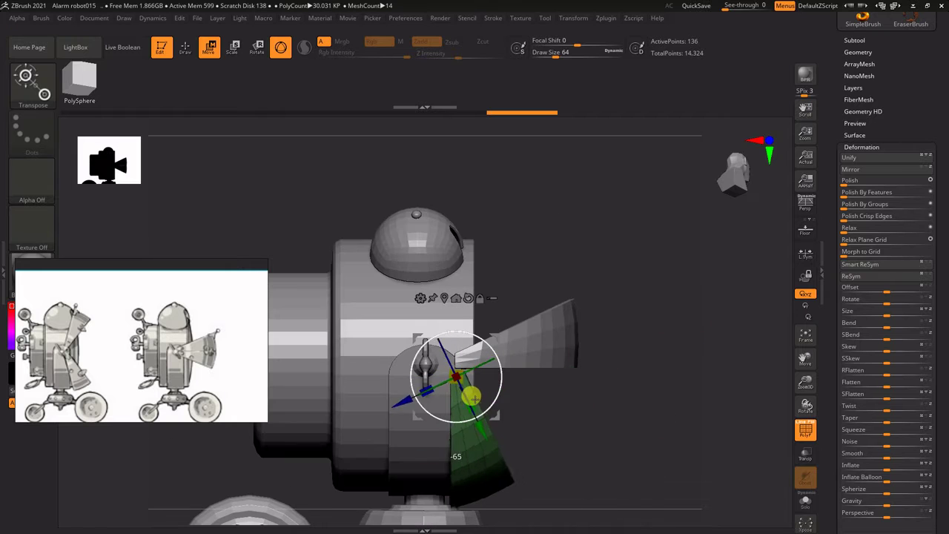
pyautogui.keyDown('alt'); pyautogui.moveTo(611, 350); pyautogui.dragTo(588, 324); pyautogui.keyUp('alt')
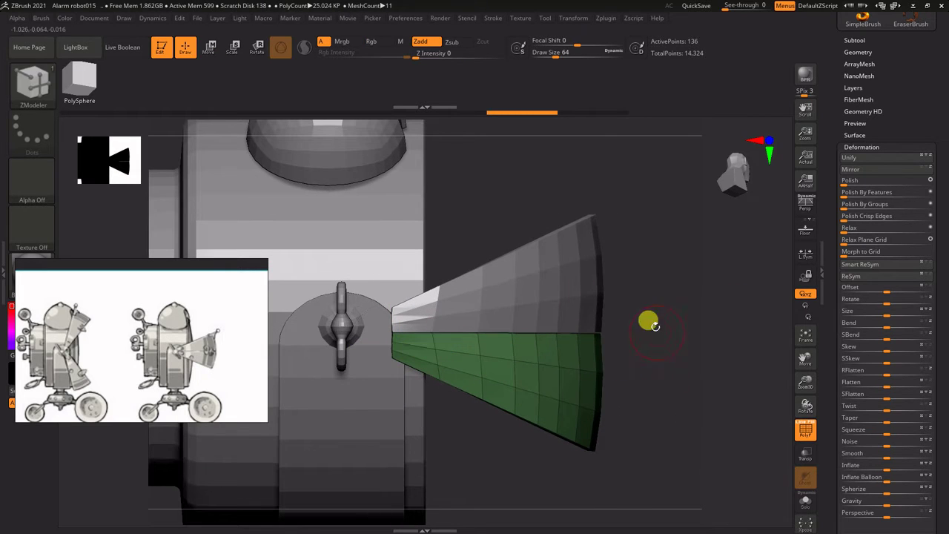
# - Nudge the lower half up against the upper half to close the seam between them
pyautogui.keyDown('alt'); pyautogui.moveTo(597, 280); pyautogui.dragTo(599, 286); pyautogui.keyUp('alt')
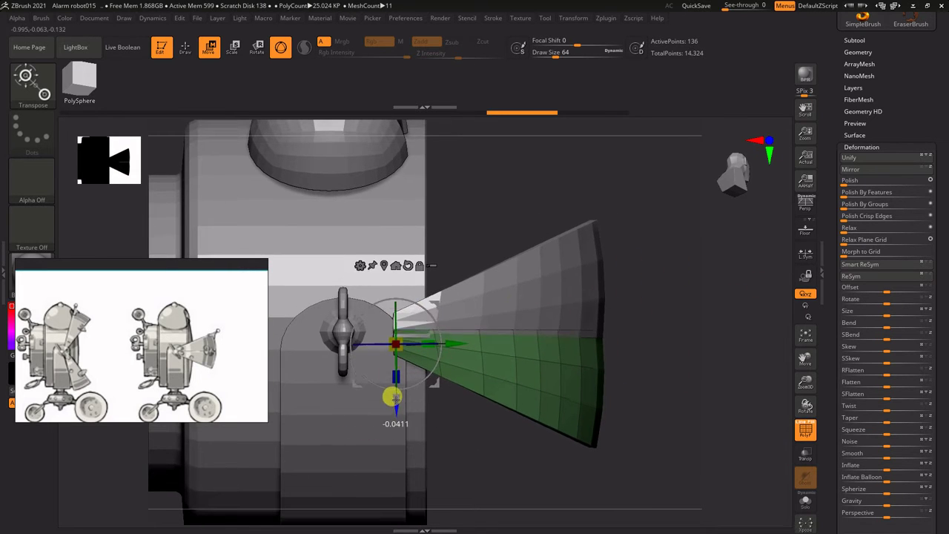
pyautogui.keyDown('alt'); pyautogui.click(554, 291); pyautogui.keyUp('alt')
pyautogui.keyDown('alt'); pyautogui.click(529, 356); pyautogui.keyUp('alt')
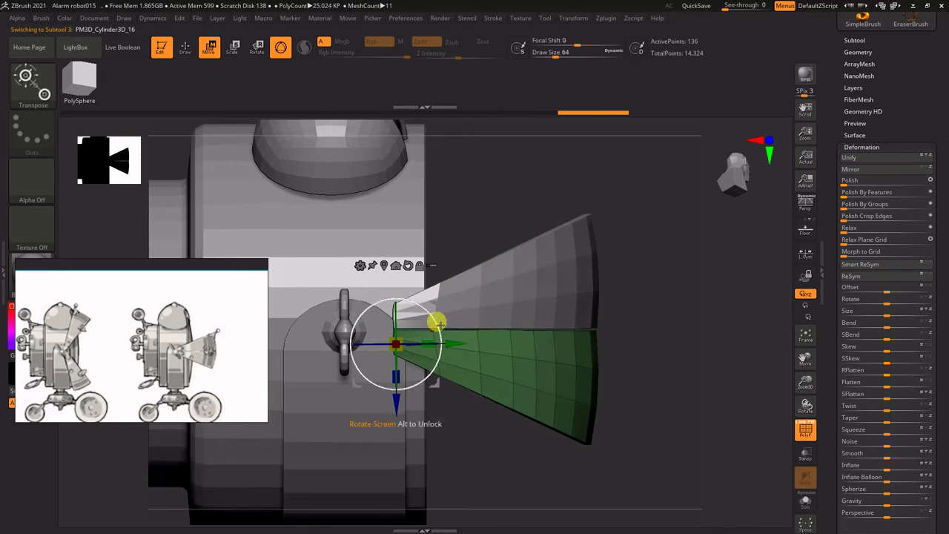
# - Test-swing the closed halves around the hinge and undo each trial rotation
pyautogui.keyDown('alt'); pyautogui.moveTo(619, 393); pyautogui.dragTo(646, 339); pyautogui.keyUp('alt')
pyautogui.keyDown('shift'); pyautogui.moveTo(465, 276); pyautogui.dragTo(481, 337); pyautogui.keyUp('shift')
pyautogui.hotkey('ctrl', 'z')
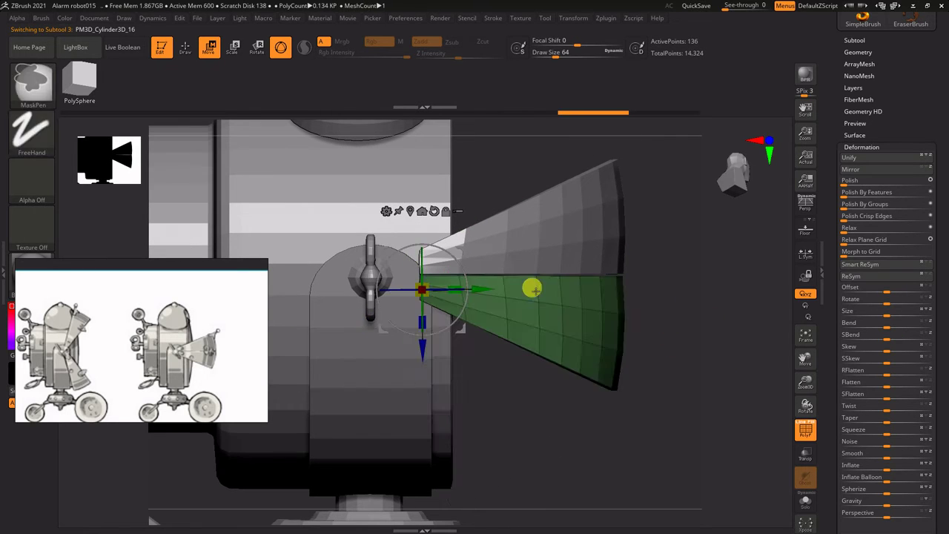
pyautogui.keyDown('alt'); pyautogui.moveTo(655, 246); pyautogui.dragTo(646, 334); pyautogui.keyUp('alt')
pyautogui.keyDown('alt'); pyautogui.click(539, 318); pyautogui.keyUp('alt')
pyautogui.keyDown('shift'); pyautogui.moveTo(454, 330); pyautogui.dragTo(425, 283); pyautogui.keyUp('shift')
pyautogui.hotkey('ctrl', 'z')
# - Merge the two discarded lower halves parked beside the robot into one subtool and delete it
pyautogui.moveTo(679, 288); pyautogui.dragTo(645, 285)
pyautogui.click(854, 40)
pyautogui.click(866, 147)
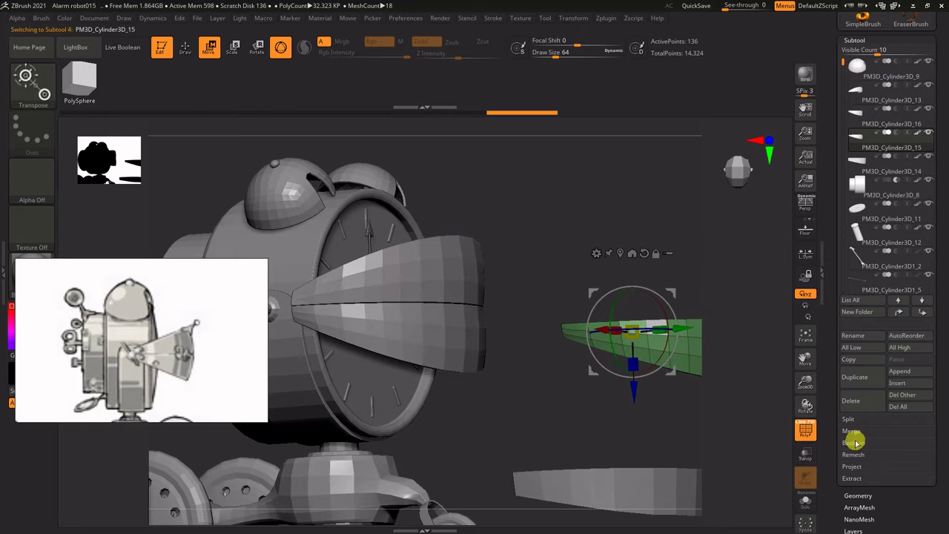
pyautogui.click(852, 432)
pyautogui.click(875, 379)
pyautogui.press('Return')
pyautogui.moveTo(948, 320); pyautogui.dragTo(947, 310)
pyautogui.moveTo(923, 236); pyautogui.dragTo(923, 250)
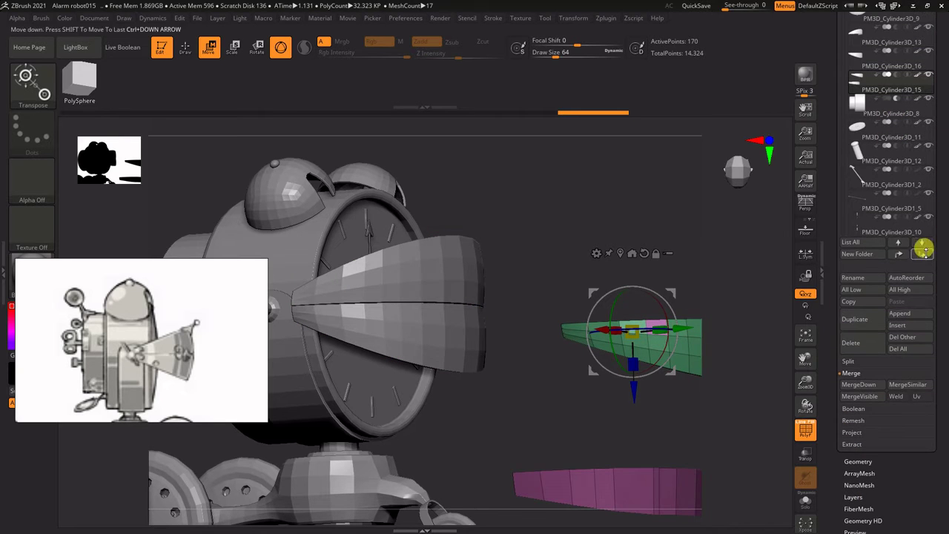
pyautogui.click(853, 342)
pyautogui.click(772, 358)
# - Test-swing the remaining lower half in side view and undo the rotation
pyautogui.keyDown('shift'); pyautogui.moveTo(653, 344); pyautogui.dragTo(709, 341); pyautogui.keyUp('shift')
pyautogui.keyDown('alt'); pyautogui.click(417, 295); pyautogui.keyUp('alt')
pyautogui.keyDown('alt'); pyautogui.moveTo(578, 272); pyautogui.dragTo(622, 266); pyautogui.keyUp('alt')
pyautogui.moveTo(489, 317); pyautogui.dragTo(474, 286)
pyautogui.hotkey('ctrl', 'z')
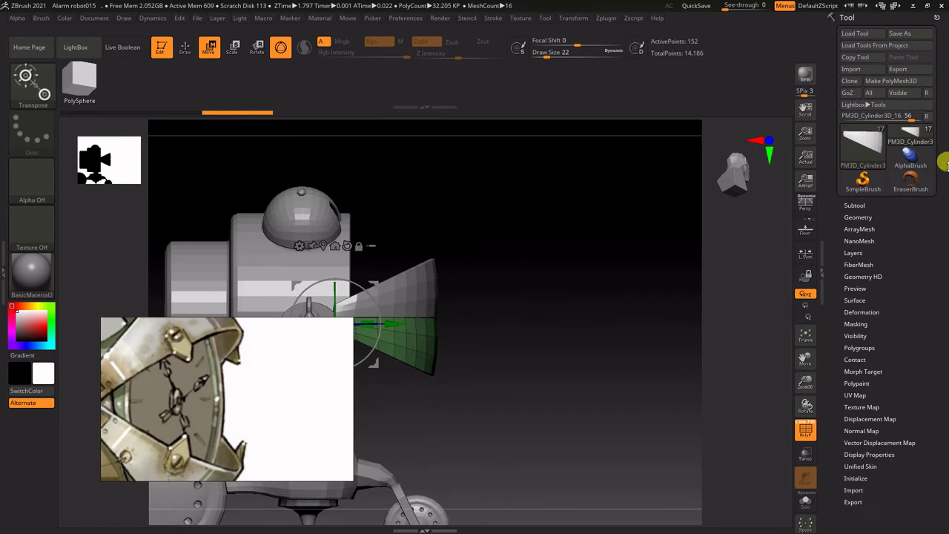
# - Insert a cube as a new subtool in front of the hinged halves and open its gizmo shape options
pyautogui.moveTo(644, 255); pyautogui.dragTo(714, 267)
pyautogui.press('Up')
pyautogui.press('Up')
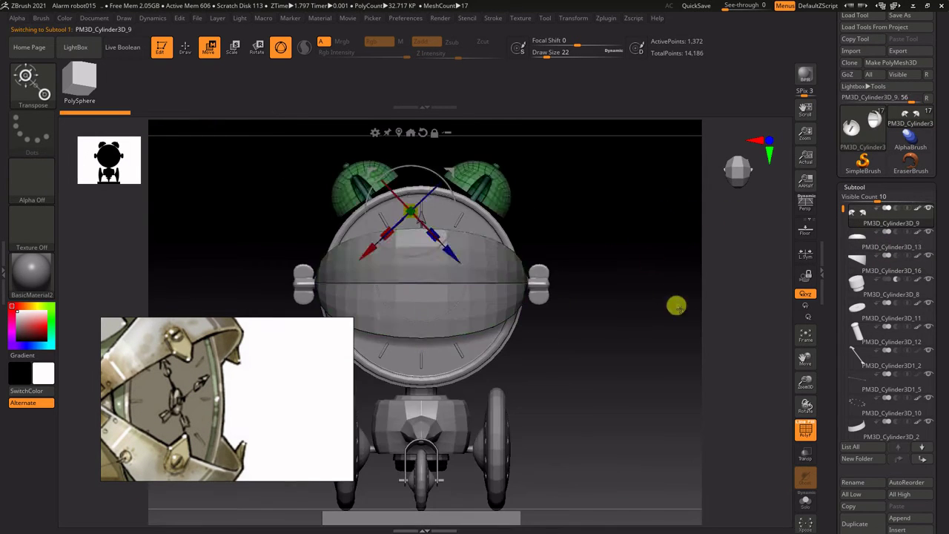
pyautogui.moveTo(674, 303); pyautogui.dragTo(670, 286)
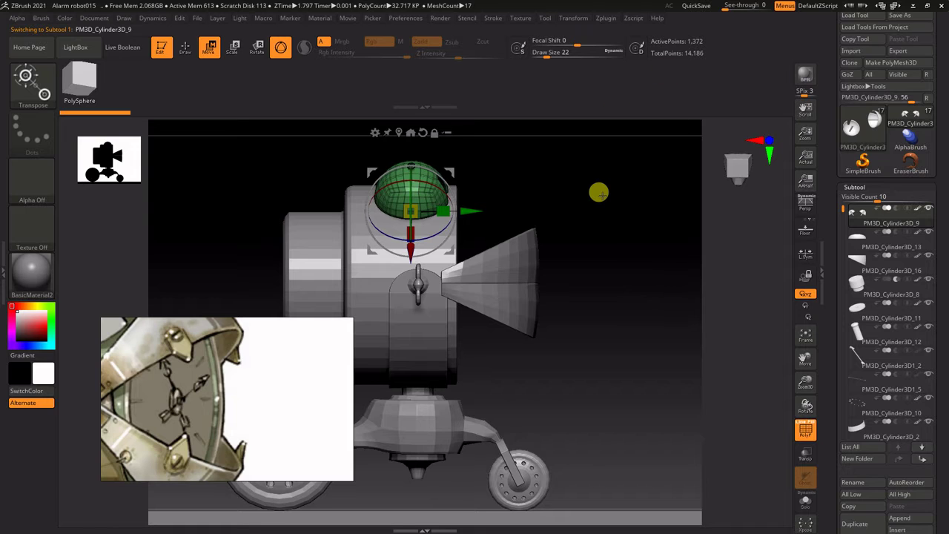
pyautogui.keyDown('shift'); pyautogui.moveTo(590, 215); pyautogui.dragTo(649, 254); pyautogui.keyUp('shift')
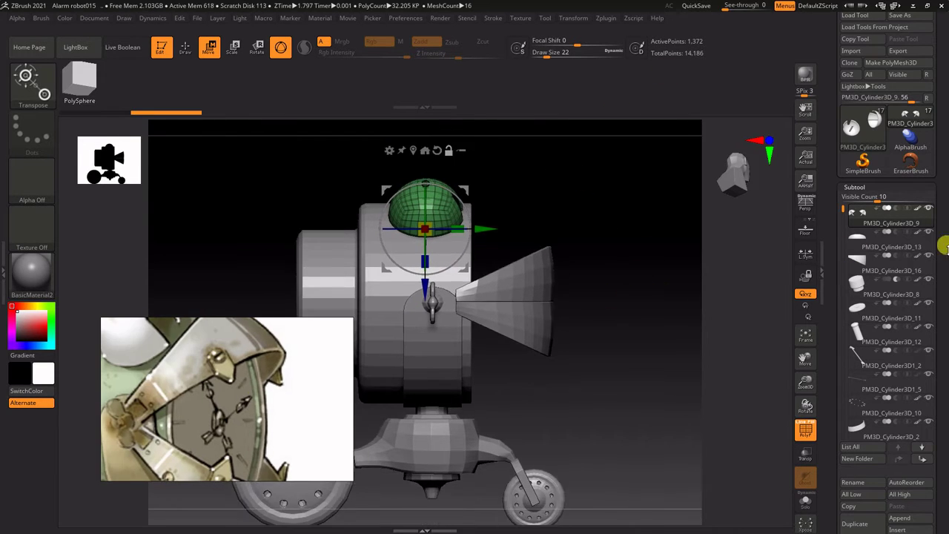
pyautogui.scroll(-5, 919, 371)
pyautogui.click(917, 380)
pyautogui.click(816, 391)
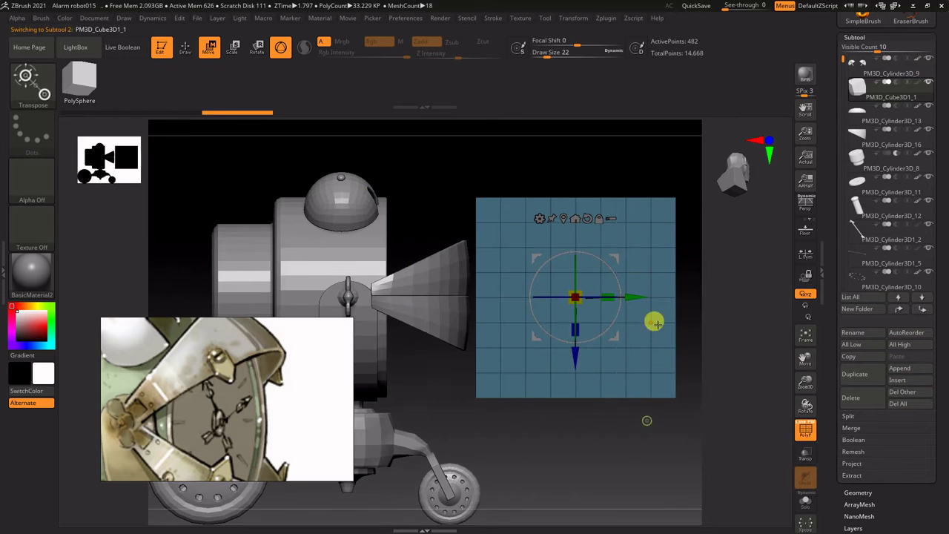
pyautogui.scroll(-5, 944, 399)
pyautogui.click(539, 218)
pyautogui.click(749, 303)
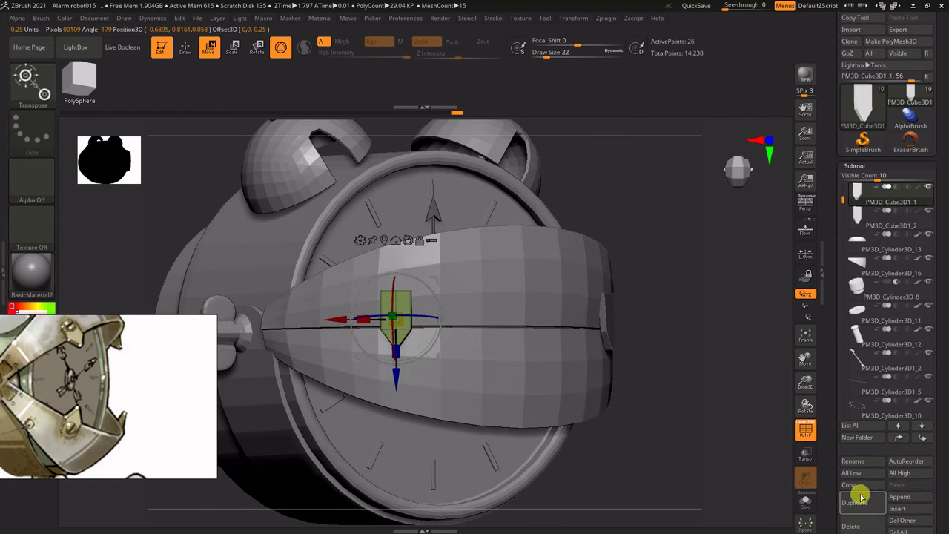
# - Duplicate the pointed tooth and mirror the copy to the opposite side of the upper half
pyautogui.click(881, 212)
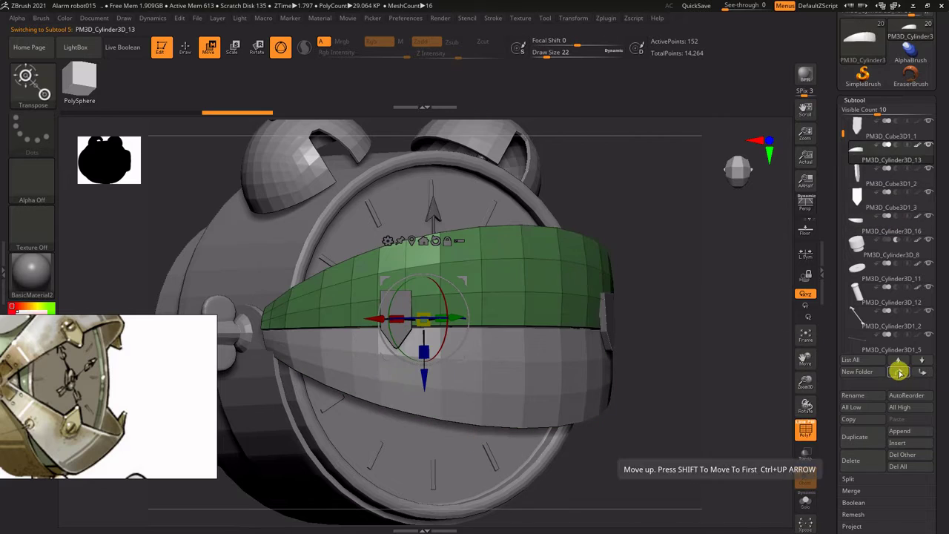
pyautogui.click(882, 433)
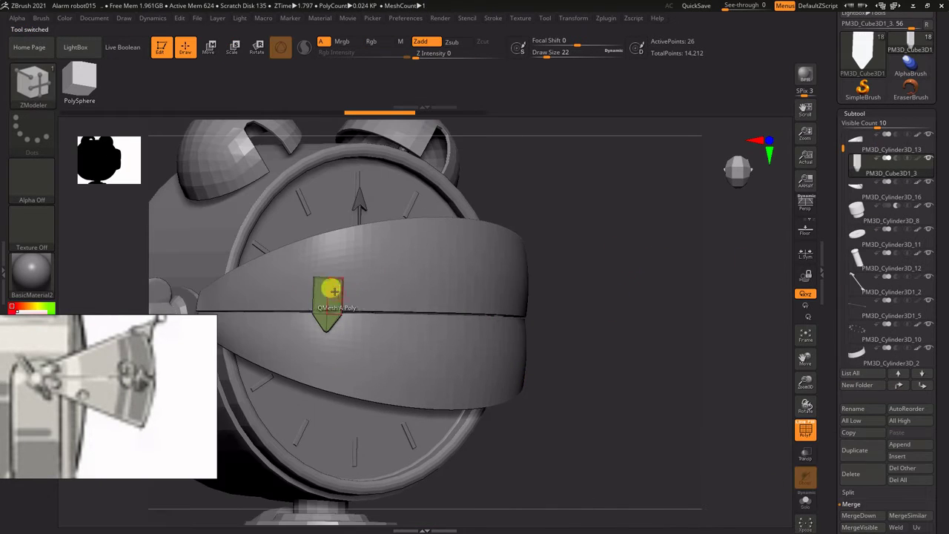
pyautogui.click(869, 373)
pyautogui.moveTo(942, 445); pyautogui.dragTo(943, 299)
pyautogui.click(866, 460)
pyautogui.click(860, 244)
pyautogui.click(856, 114)
pyautogui.moveTo(944, 183); pyautogui.dragTo(947, 275)
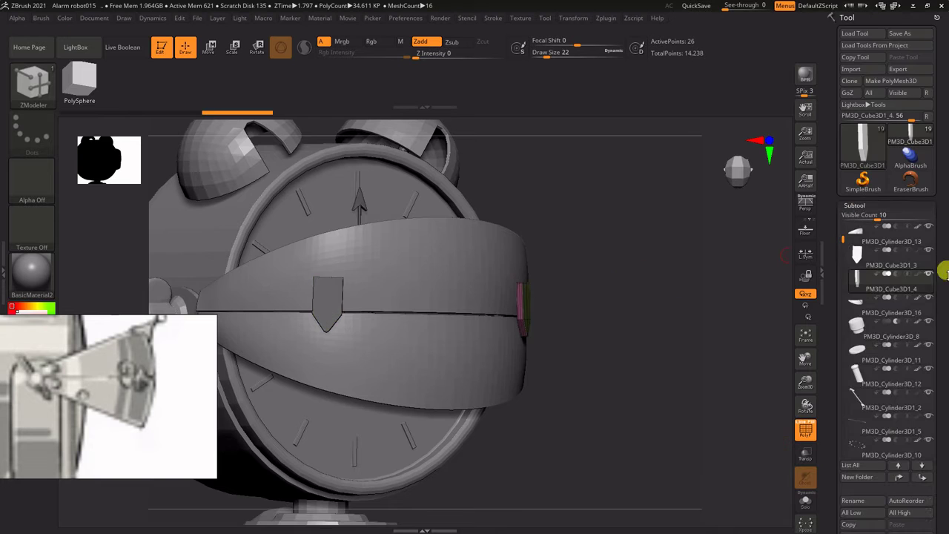
# - Merge both teeth into the upper half's subtool
pyautogui.click(875, 234)
pyautogui.moveTo(945, 395); pyautogui.dragTo(945, 178)
pyautogui.moveTo(634, 314); pyautogui.dragTo(619, 314)
pyautogui.moveTo(945, 218); pyautogui.dragTo(945, 210)
pyautogui.click(855, 384)
pyautogui.click(854, 384)
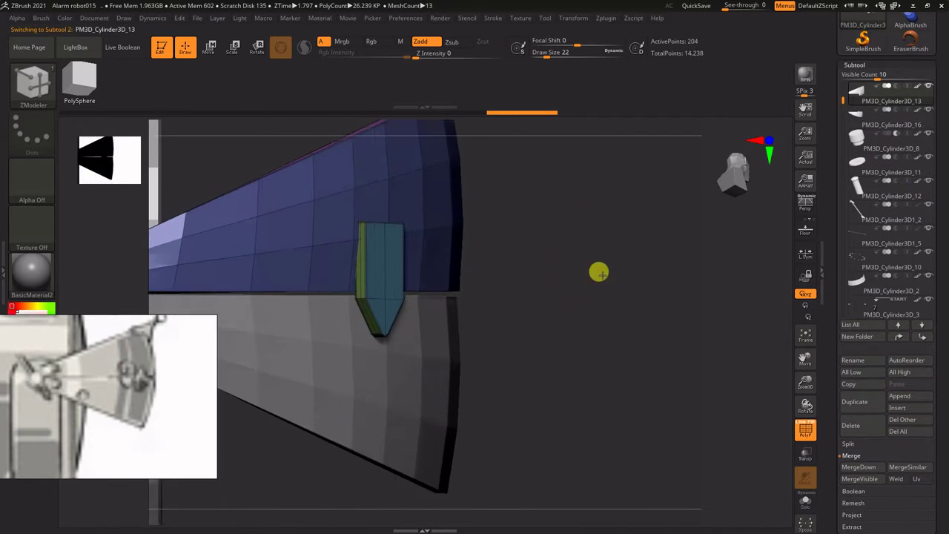
# - Isolate the merged upper half and split one tooth off into its own subtool
pyautogui.click(430, 112)
pyautogui.moveTo(599, 272)
pyautogui.mouseDown()
pyautogui.moveTo(616, 285)
pyautogui.moveTo(595, 241)
pyautogui.moveTo(548, 241)
pyautogui.mouseUp()
pyautogui.click(409, 113)
pyautogui.moveTo(638, 245)
pyautogui.mouseDown()
pyautogui.moveTo(637, 201)
pyautogui.moveTo(608, 201)
pyautogui.moveTo(743, 230)
pyautogui.mouseUp()
pyautogui.keyDown('alt'); pyautogui.click(511, 356); pyautogui.keyUp('alt')
pyautogui.keyDown('alt'); pyautogui.click(504, 281); pyautogui.keyUp('alt')
pyautogui.keyDown('alt'); pyautogui.moveTo(712, 281); pyautogui.dragTo(732, 306); pyautogui.keyUp('alt')
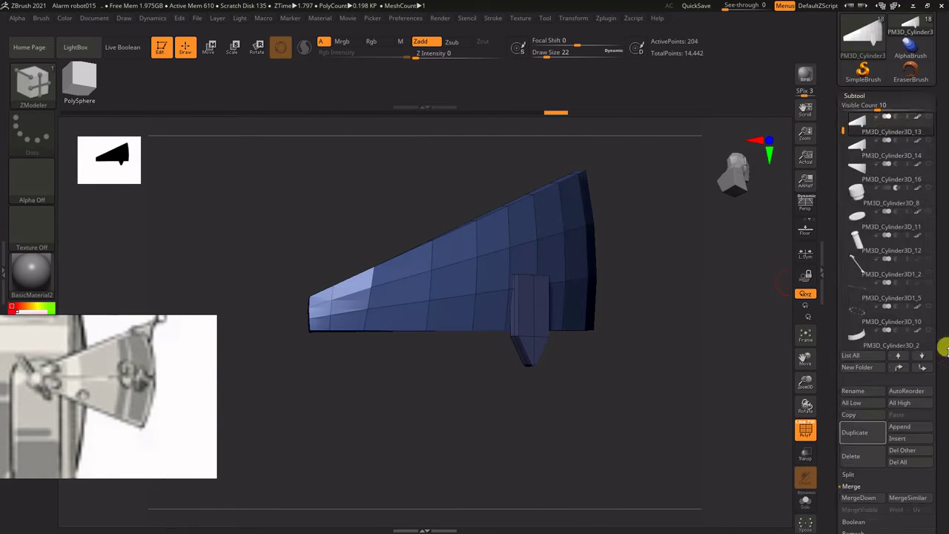
pyautogui.click(847, 349)
pyautogui.click(714, 339)
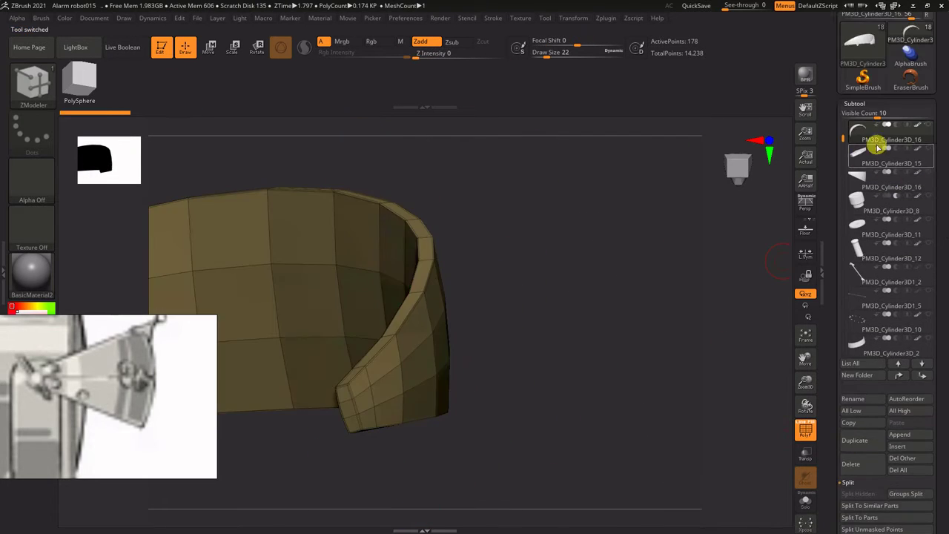
# - Flip a copy of the split-off tooth vertically so it points up over the seam
pyautogui.click(878, 147)
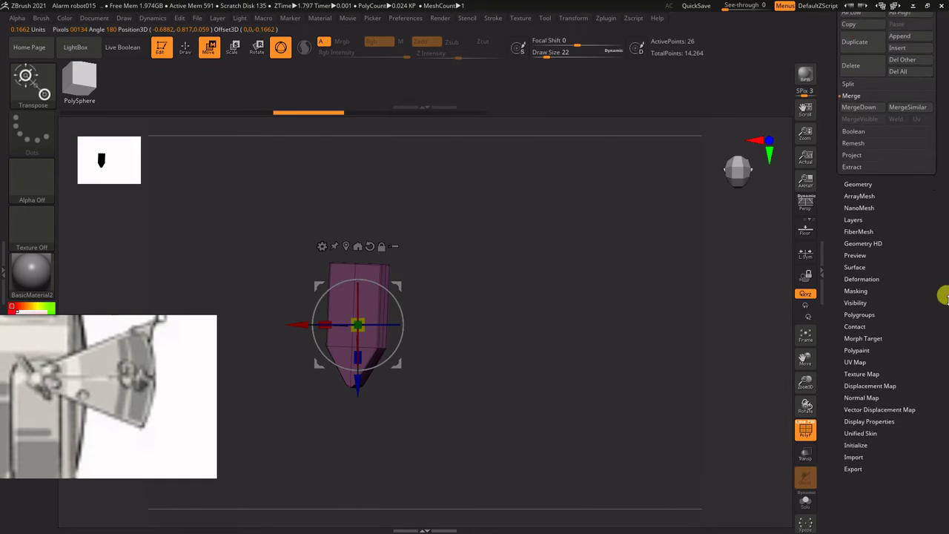
pyautogui.click(939, 289)
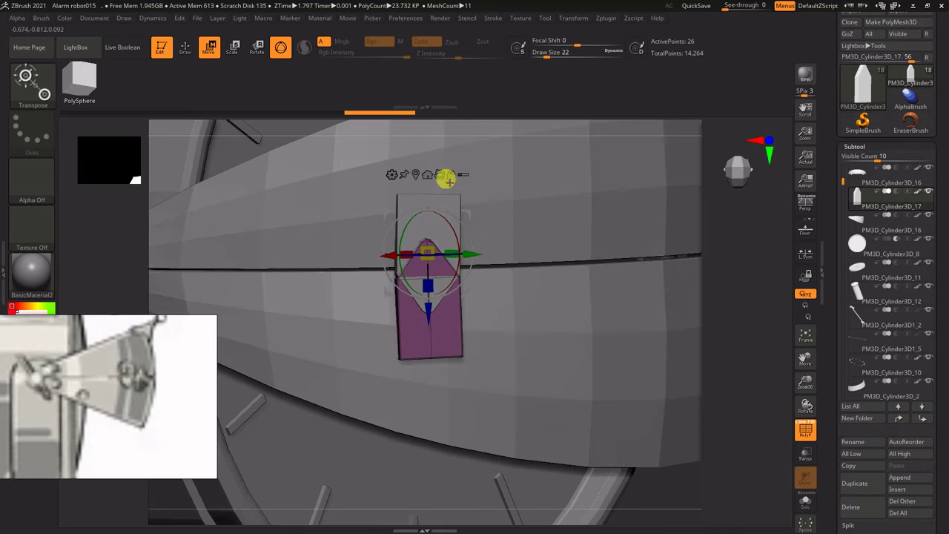
pyautogui.moveTo(447, 180); pyautogui.dragTo(459, 215)
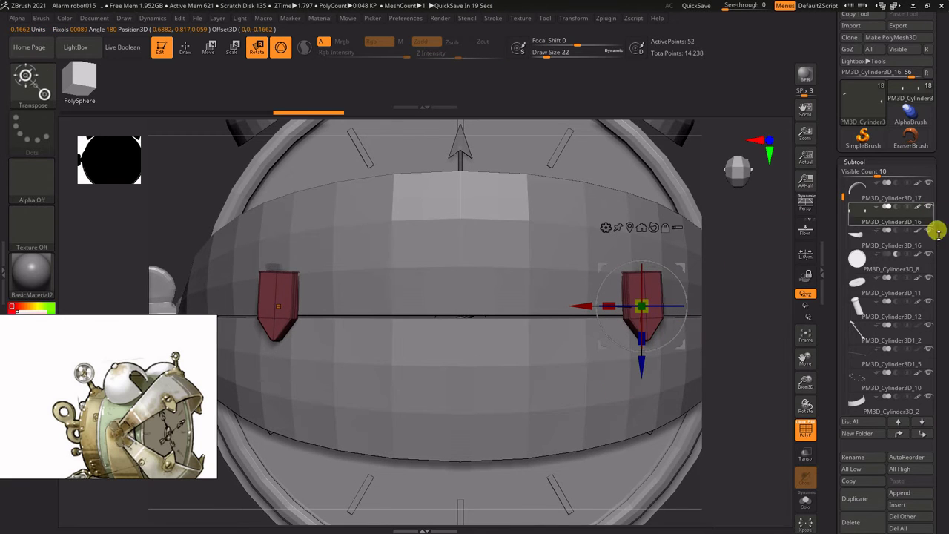
# - Duplicate the pair of upper teeth and mirror the copy vertically so its points face up from the lower half
pyautogui.moveTo(938, 235); pyautogui.dragTo(938, 167)
pyautogui.click(858, 432)
pyautogui.click(886, 169)
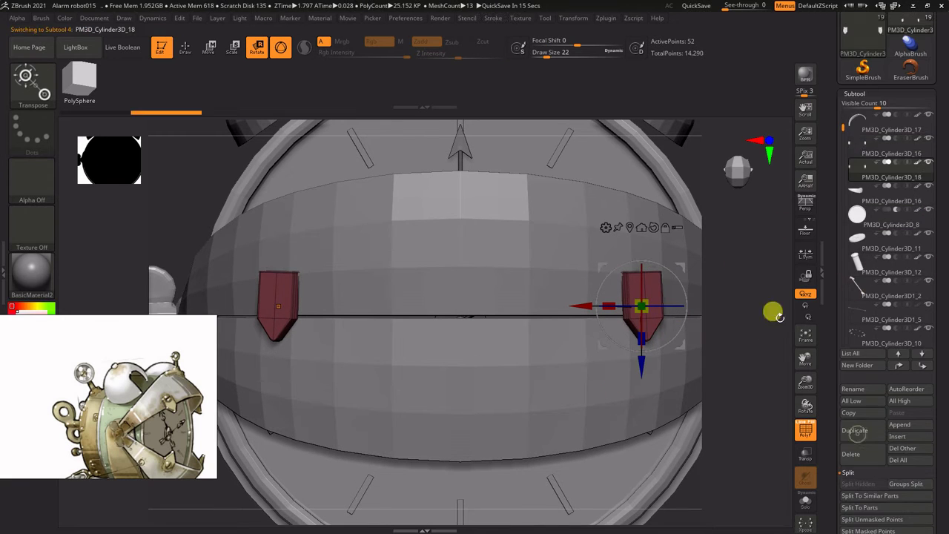
pyautogui.moveTo(938, 490); pyautogui.dragTo(938, 63)
pyautogui.click(862, 157)
pyautogui.click(870, 185)
pyautogui.hotkey('ctrl', 'z')
pyautogui.click(923, 183)
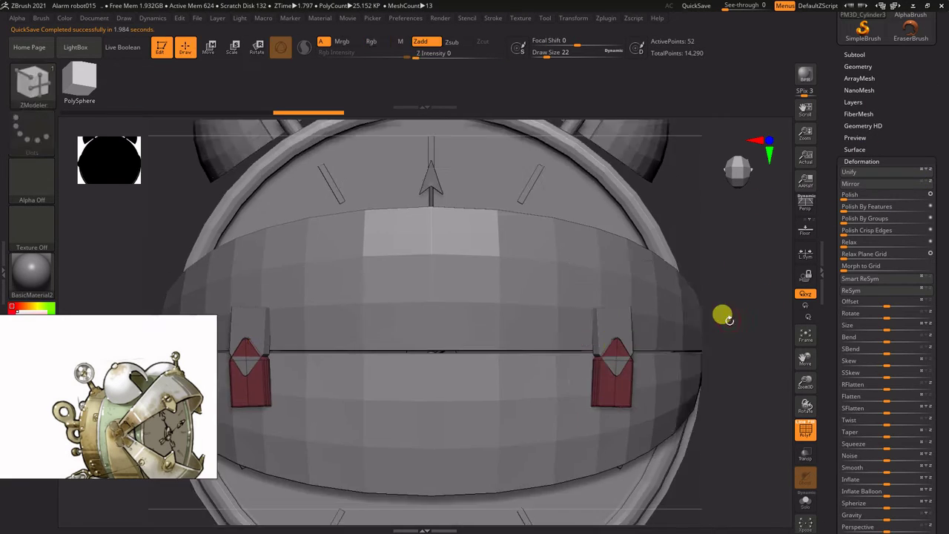
# - Isolate one tooth of the flipped pair and delete the other one
pyautogui.moveTo(722, 314); pyautogui.dragTo(720, 260)
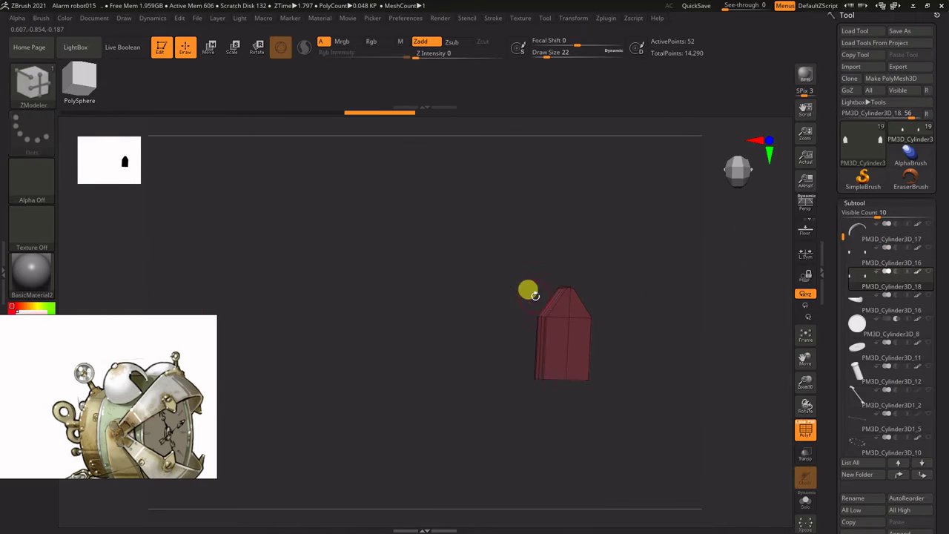
pyautogui.keyDown('ctrl'); pyautogui.keyDown('shift'); pyautogui.moveTo(286, 290); pyautogui.dragTo(303, 330); pyautogui.keyUp('shift'); pyautogui.keyUp('ctrl')
pyautogui.moveTo(938, 489); pyautogui.dragTo(938, 47)
pyautogui.click(867, 274)
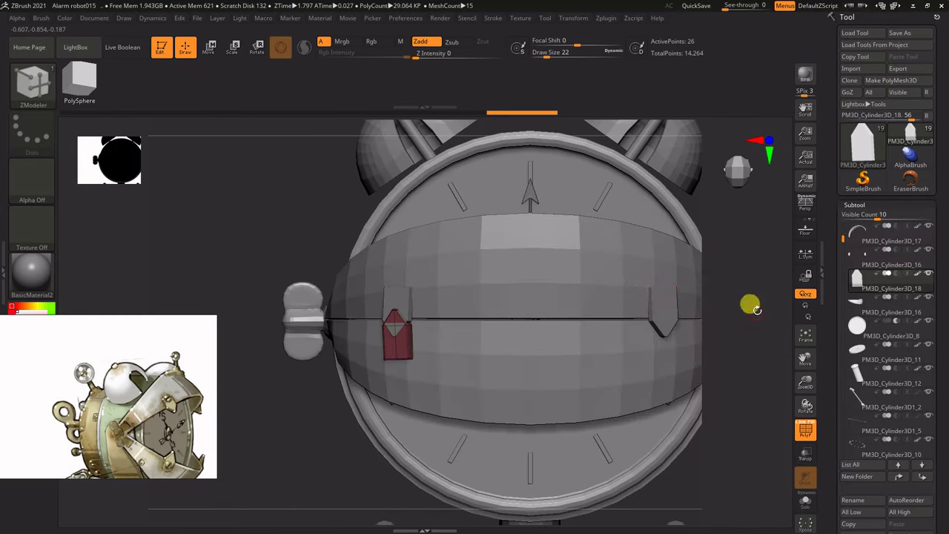
# - Move the remaining flipped tooth inward beside the upper tooth and activate the ZModeler brush
pyautogui.press('w')
pyautogui.moveTo(360, 334); pyautogui.dragTo(505, 345)
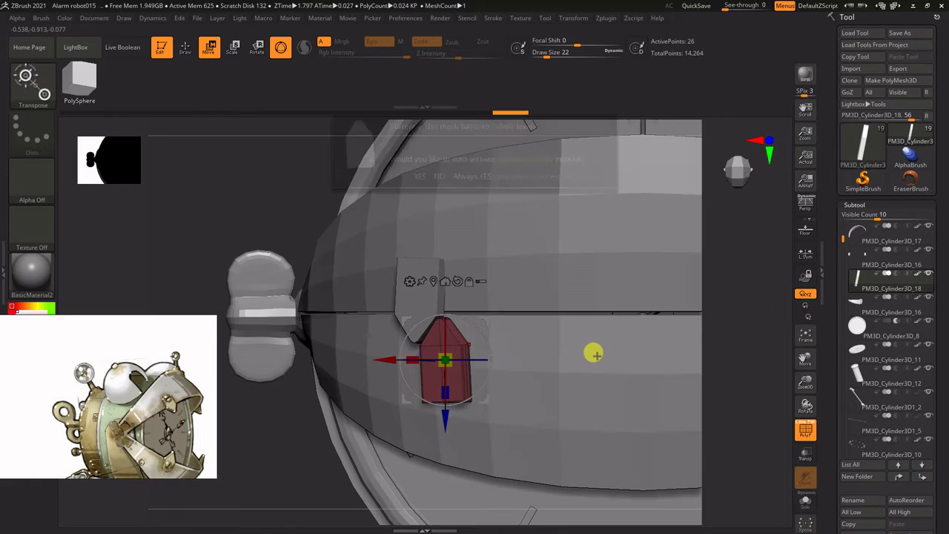
pyautogui.press('b')
pyautogui.press('z')
pyautogui.press('m')
pyautogui.keyDown('alt'); pyautogui.click(556, 346); pyautogui.keyUp('alt')
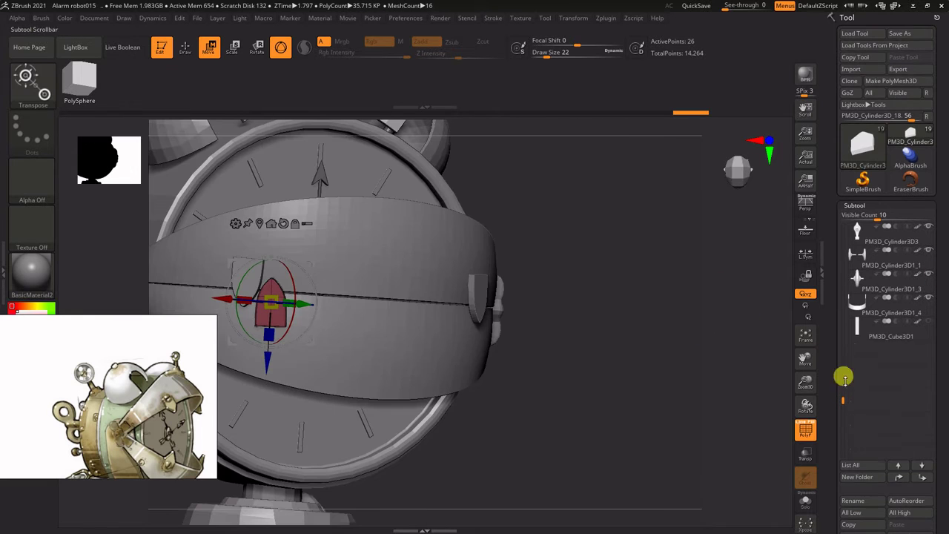
# - Mirror a copy of the reshaped lower tooth to the other side and combine both teeth in one subtool
pyautogui.click(899, 248)
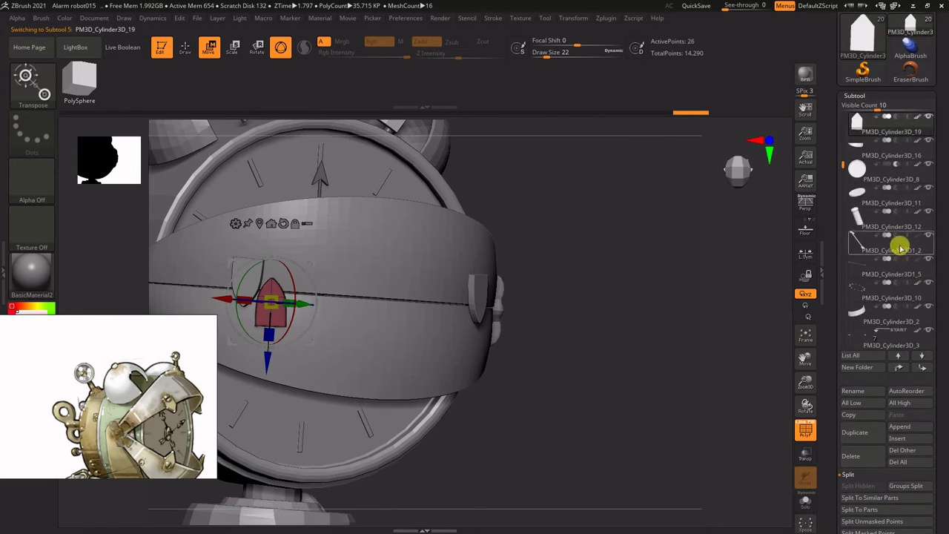
pyautogui.click(854, 96)
pyautogui.click(851, 158)
pyautogui.click(860, 171)
pyautogui.scroll(-2, 936, 318)
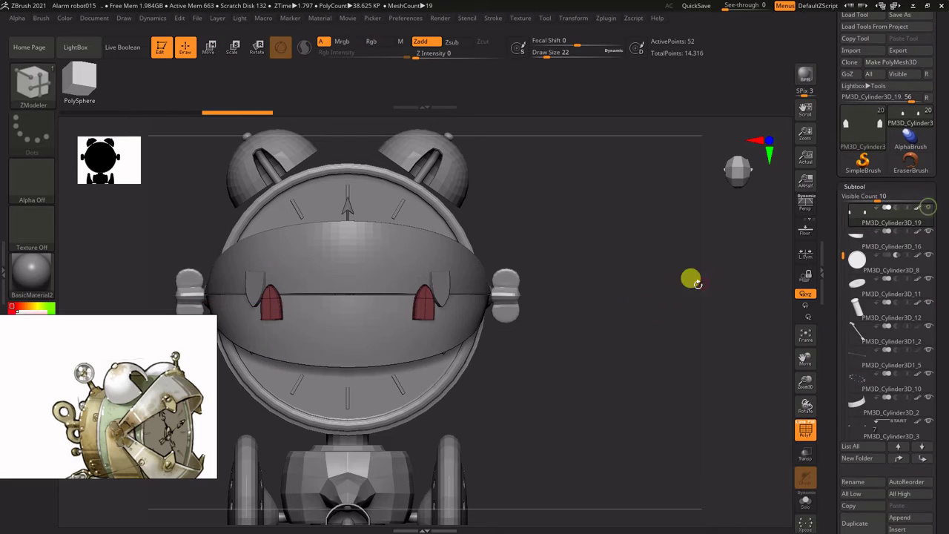
# - Place the lower teeth directly above the lower half in the subtool order and merge them into one subtool
pyautogui.keyDown('alt'); pyautogui.click(269, 302); pyautogui.keyUp('alt')
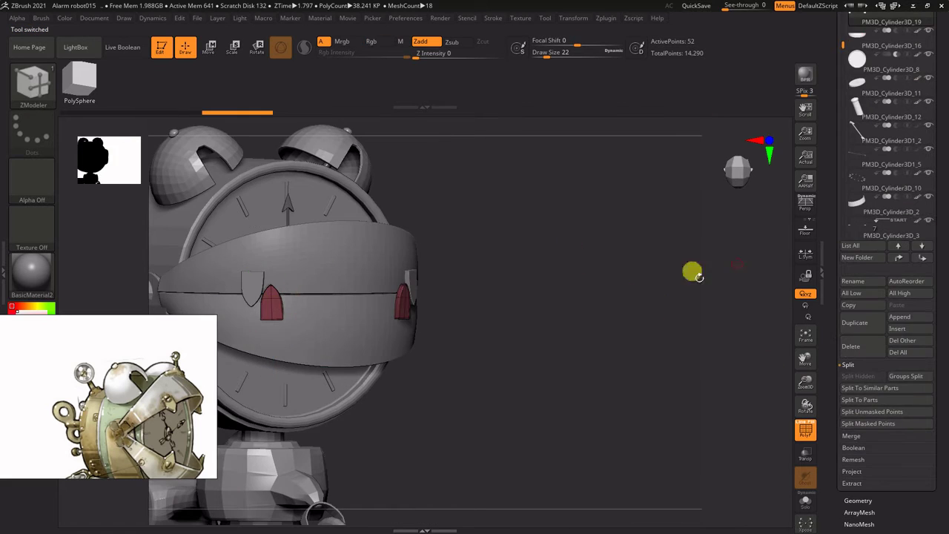
pyautogui.moveTo(693, 271); pyautogui.dragTo(563, 321)
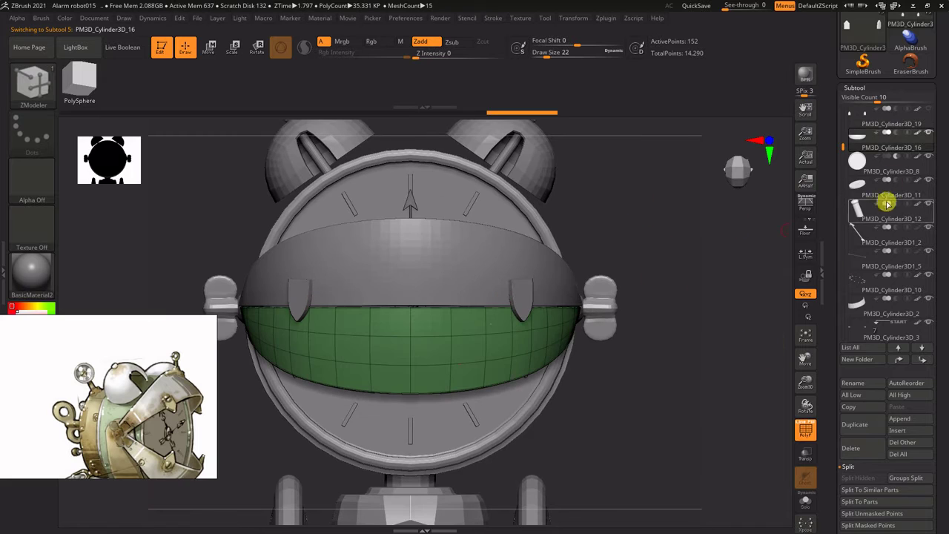
pyautogui.keyDown('alt'); pyautogui.click(412, 348); pyautogui.keyUp('alt')
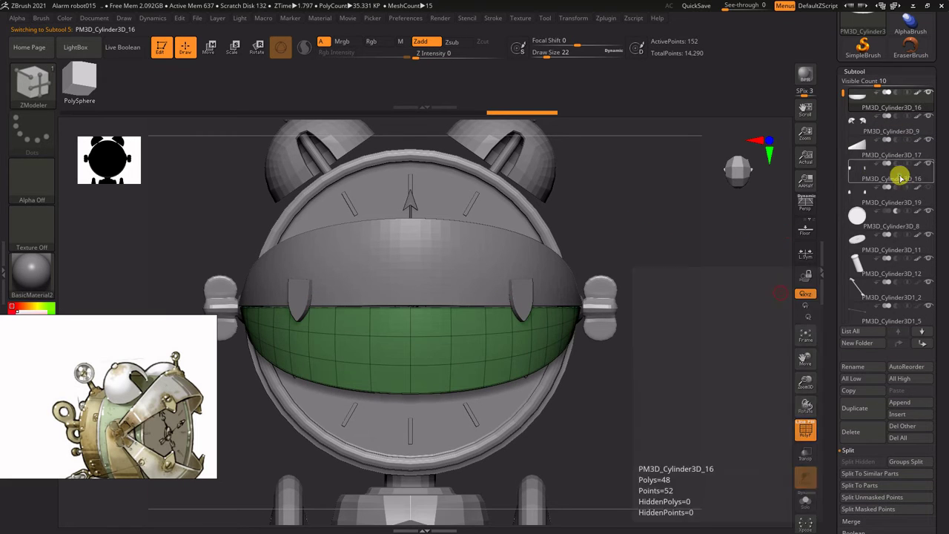
pyautogui.scroll(-3, 890, 339)
pyautogui.click(850, 381)
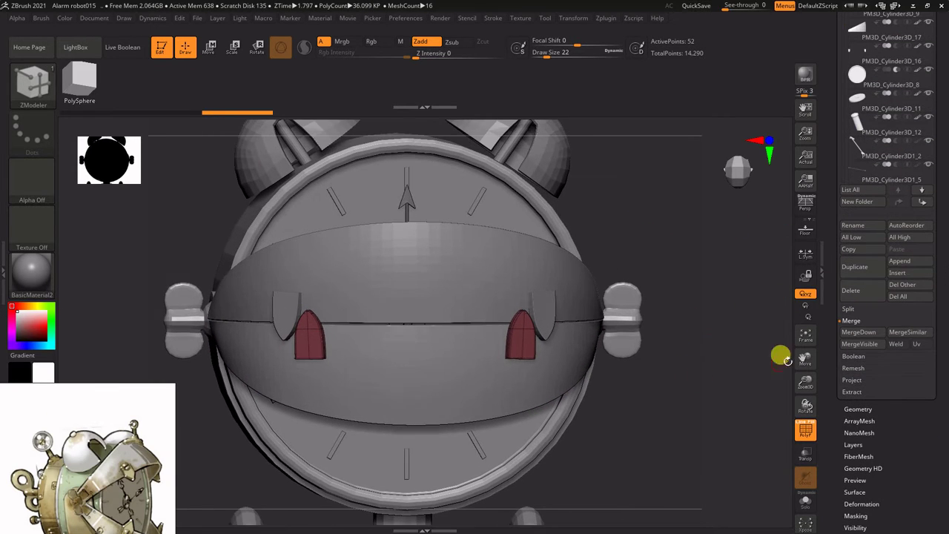
pyautogui.scroll(5, 858, 335)
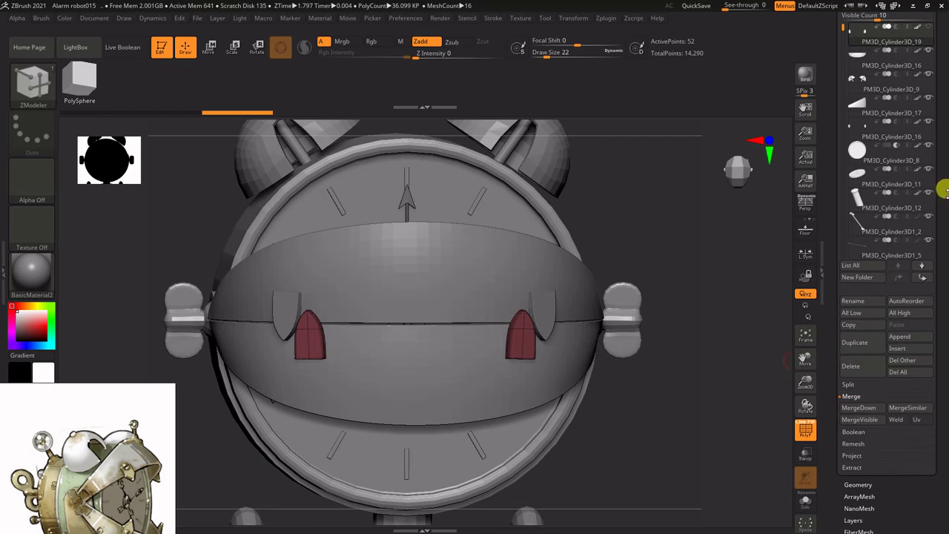
pyautogui.click(850, 358)
pyautogui.click(774, 415)
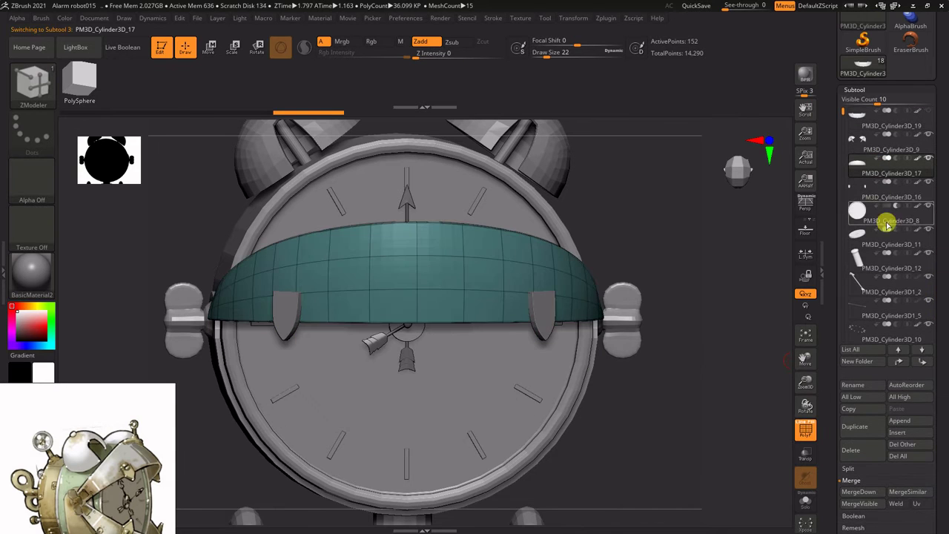
# - Merge the upper half with its pair of teeth and turn the lower half's visibility back on
pyautogui.click(859, 473)
pyautogui.click(769, 489)
pyautogui.click(928, 93)
# - Assign the lower half and the upper half, each including its teeth, to a single polygroup
pyautogui.keyDown('shift'); pyautogui.moveTo(594, 301); pyautogui.dragTo(598, 251); pyautogui.keyUp('shift')
pyautogui.keyDown('alt'); pyautogui.click(590, 354); pyautogui.keyUp('alt')
pyautogui.hotkey('ctrl', 'w')
pyautogui.keyDown('alt'); pyautogui.click(586, 274); pyautogui.keyUp('alt')
pyautogui.hotkey('ctrl', 'w')
# - Shift the body, bells and toothed halves slightly forward, restrict the selection to the halves and nudge them back toward the body
pyautogui.press('w')
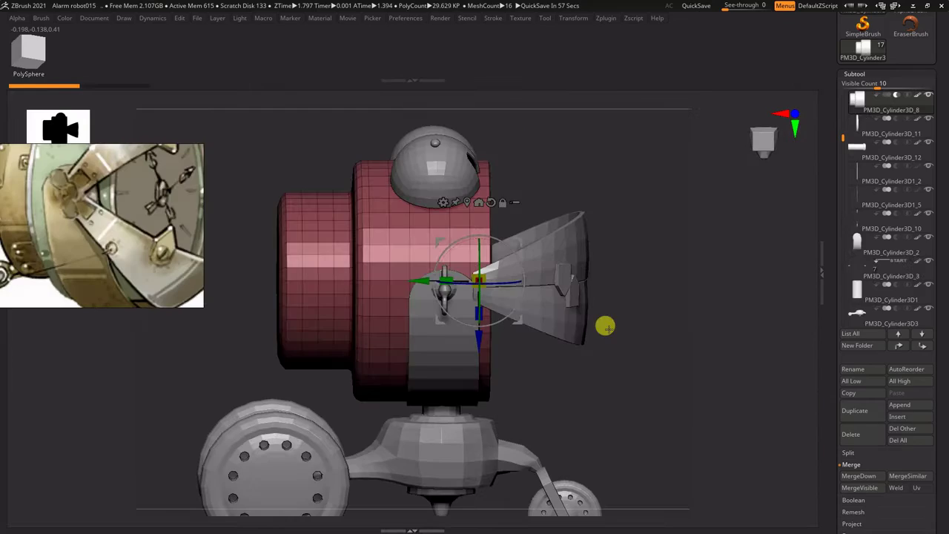
pyautogui.moveTo(419, 280)
pyautogui.mouseDown()
pyautogui.moveTo(403, 275)
pyautogui.moveTo(425, 280)
pyautogui.mouseUp()
pyautogui.keyDown('alt'); pyautogui.click(587, 266); pyautogui.keyUp('alt')
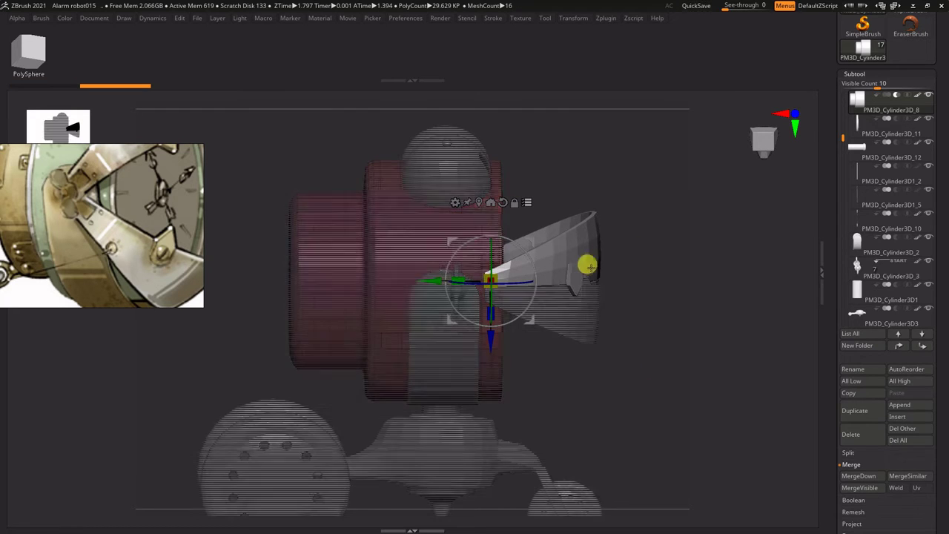
pyautogui.keyDown('ctrl'); pyautogui.keyDown('shift'); pyautogui.moveTo(642, 279); pyautogui.dragTo(638, 293); pyautogui.keyUp('shift'); pyautogui.keyUp('ctrl')
pyautogui.moveTo(430, 281); pyautogui.dragTo(428, 282)
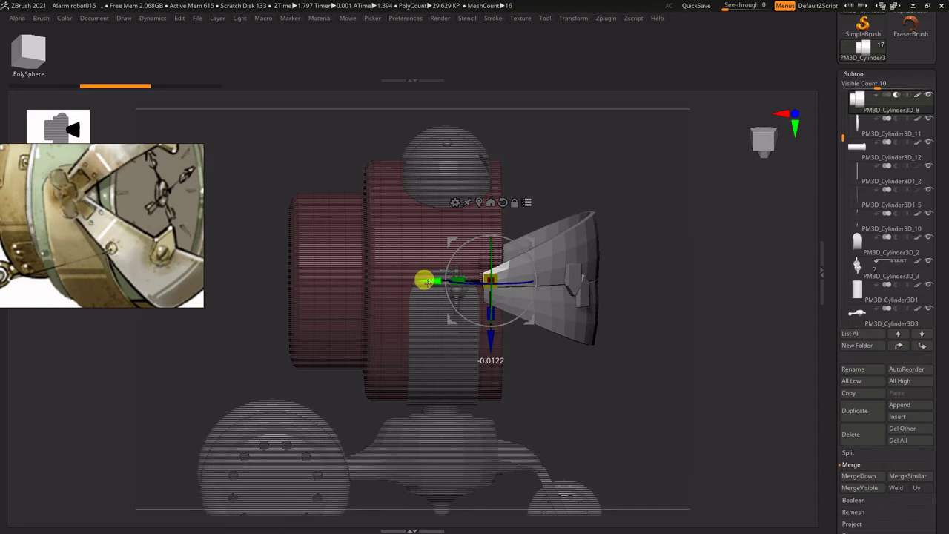
pyautogui.moveTo(710, 281)
pyautogui.mouseDown()
pyautogui.moveTo(650, 272)
pyautogui.moveTo(707, 284)
pyautogui.mouseUp()
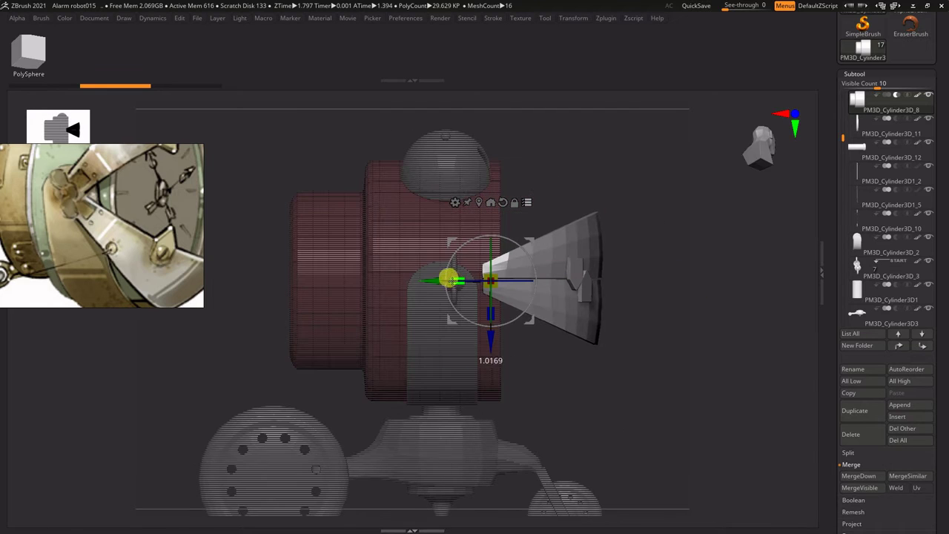
# - Clear the multi-subtool selection, leaving the clock body as the active part
pyautogui.keyDown('ctrl'); pyautogui.keyDown('shift'); pyautogui.moveTo(629, 230); pyautogui.dragTo(644, 234); pyautogui.keyUp('shift'); pyautogui.keyUp('ctrl')
pyautogui.keyDown('alt'); pyautogui.moveTo(644, 234); pyautogui.dragTo(612, 247); pyautogui.keyUp('alt')
pyautogui.keyDown('alt'); pyautogui.moveTo(709, 207); pyautogui.dragTo(500, 294); pyautogui.keyUp('alt')
pyautogui.keyDown('ctrl'); pyautogui.keyDown('shift'); pyautogui.click(583, 217); pyautogui.keyUp('shift'); pyautogui.keyUp('ctrl')
pyautogui.keyDown('ctrl'); pyautogui.keyDown('shift'); pyautogui.click(571, 213); pyautogui.keyUp('shift'); pyautogui.keyUp('ctrl')
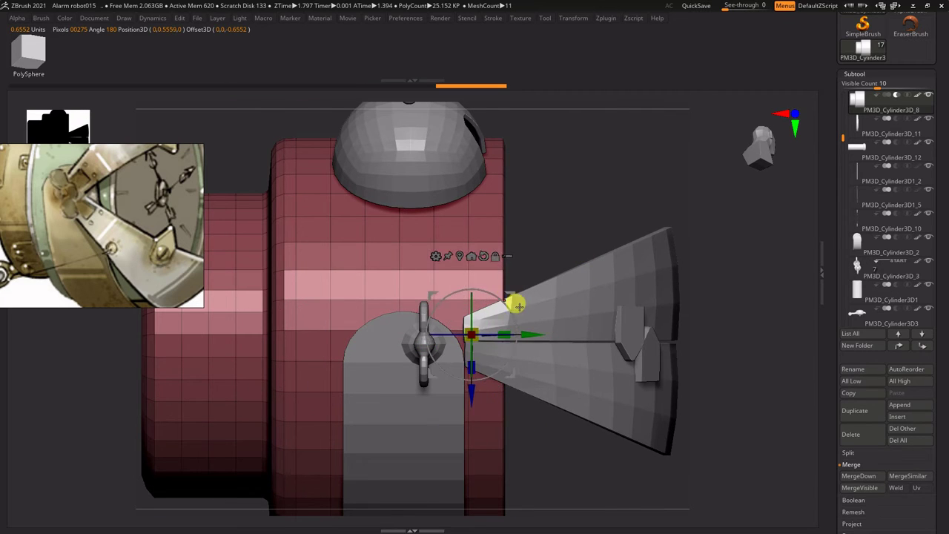
# - Test-swing the toothed upper half open around its hinge in side view
pyautogui.keyDown('alt'); pyautogui.click(551, 314); pyautogui.keyUp('alt')
pyautogui.moveTo(489, 318); pyautogui.dragTo(472, 274)
pyautogui.keyDown('alt'); pyautogui.moveTo(595, 296); pyautogui.dragTo(603, 236); pyautogui.keyUp('alt')
# - Test-swing the toothed lower half around its hinge in side view
pyautogui.keyDown('alt'); pyautogui.click(629, 293); pyautogui.keyUp('alt')
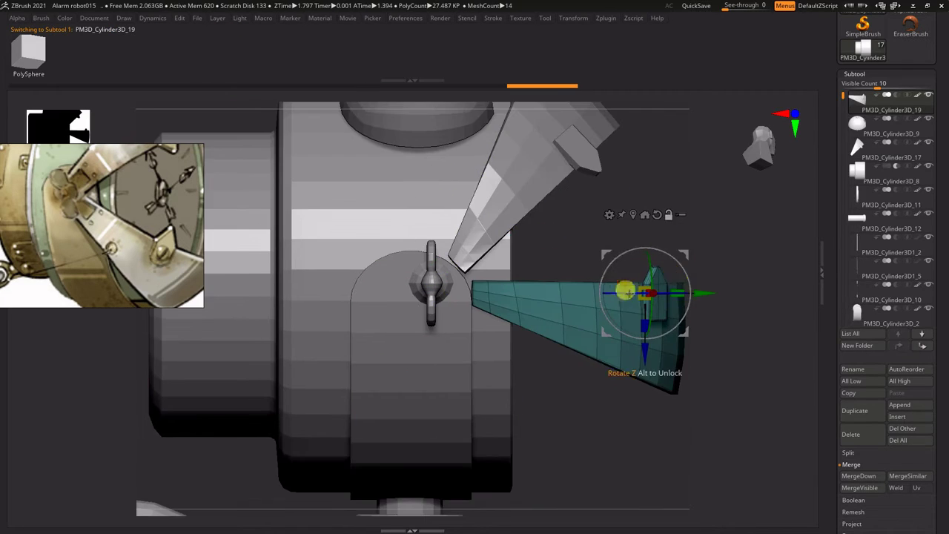
pyautogui.moveTo(513, 249); pyautogui.dragTo(519, 308)
pyautogui.keyDown('alt'); pyautogui.moveTo(623, 333); pyautogui.dragTo(653, 286); pyautogui.keyUp('alt')
pyautogui.moveTo(653, 285)
pyautogui.keyDown('alt'); pyautogui.mouseDown()
pyautogui.moveTo(639, 303)
pyautogui.moveTo(644, 296)
pyautogui.mouseUp(); pyautogui.keyUp('alt')
pyautogui.moveTo(520, 308); pyautogui.dragTo(518, 313)
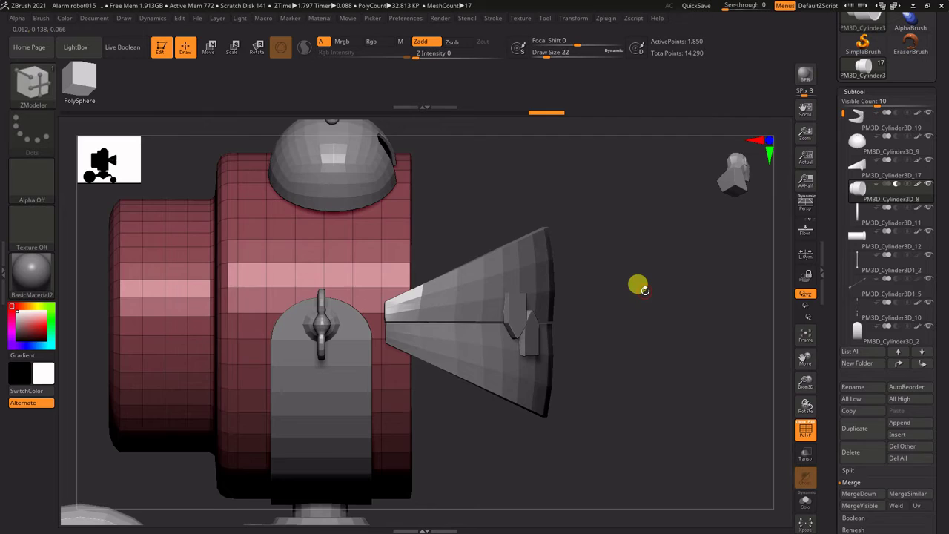
# - Insert a Sphere3D as a new subtool below the clock body
pyautogui.keyDown('alt'); pyautogui.moveTo(635, 282); pyautogui.dragTo(652, 348); pyautogui.keyUp('alt')
pyautogui.scroll(-2, 898, 394)
pyautogui.click(907, 437)
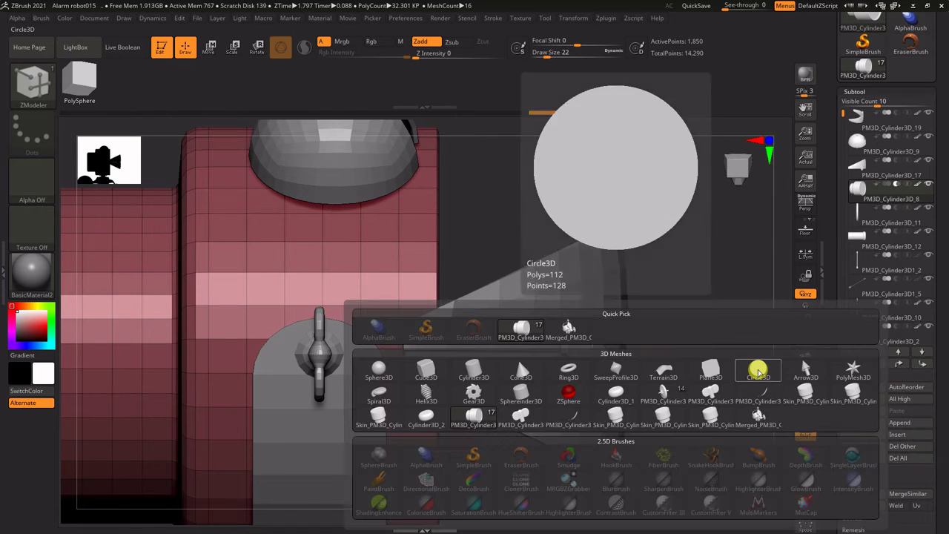
pyautogui.click(379, 370)
# - Move the new sphere out in front of the clock body and scale it unevenly into a small ellipsoid
pyautogui.keyDown('alt'); pyautogui.moveTo(653, 385); pyautogui.dragTo(494, 333); pyautogui.keyUp('alt')
pyautogui.press('w')
pyautogui.moveTo(378, 362); pyautogui.dragTo(617, 368)
pyautogui.keyDown('alt'); pyautogui.moveTo(673, 246); pyautogui.dragTo(609, 254); pyautogui.keyUp('alt')
pyautogui.press('q')
pyautogui.press('w')
pyautogui.click(460, 279)
pyautogui.click(701, 280)
pyautogui.keyDown('alt'); pyautogui.moveTo(606, 314); pyautogui.dragTo(634, 341); pyautogui.keyUp('alt')
pyautogui.press('w')
pyautogui.moveTo(525, 311); pyautogui.dragTo(447, 348)
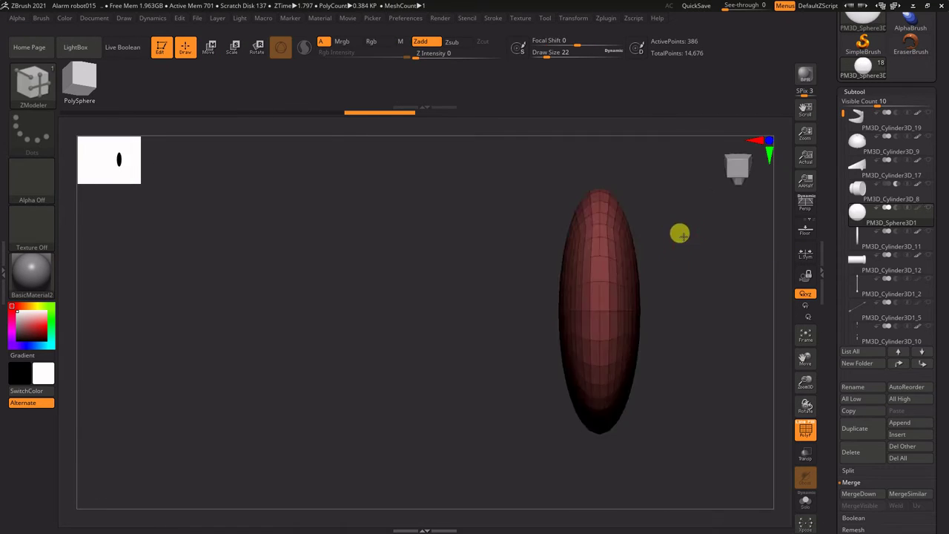
pyautogui.press('w')
pyautogui.moveTo(565, 322); pyautogui.dragTo(562, 342)
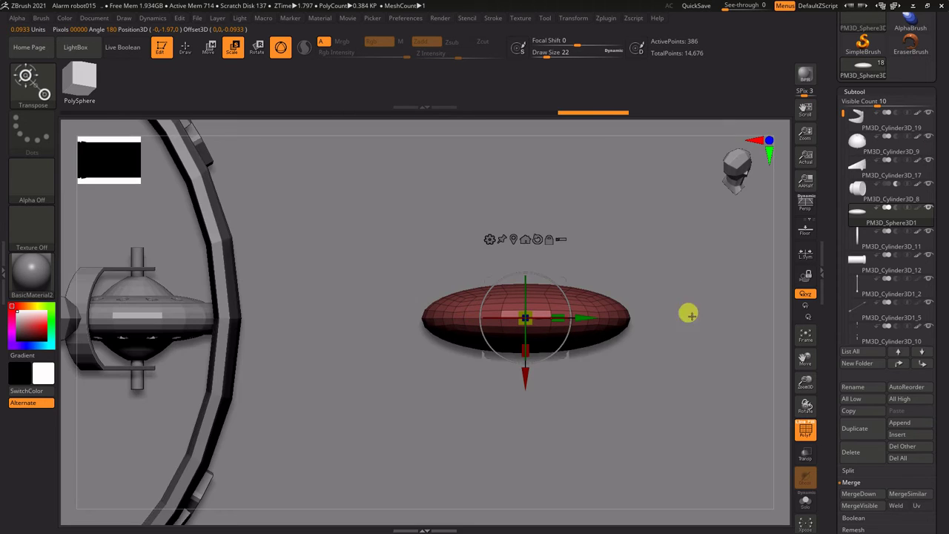
# - Move the sphere sideways and back onto the mouth hinge, between the upper and lower halves
pyautogui.press('w')
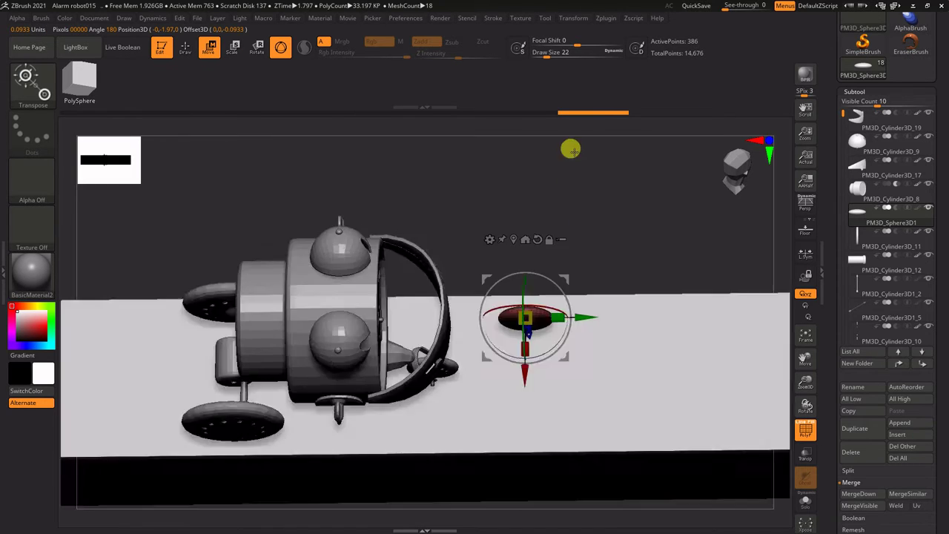
pyautogui.moveTo(568, 148); pyautogui.dragTo(465, 309)
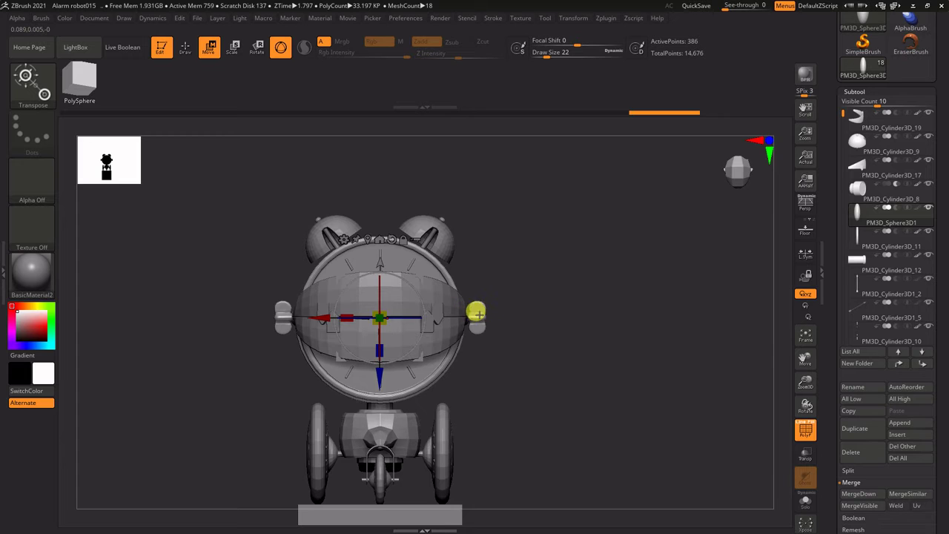
pyautogui.moveTo(310, 318); pyautogui.dragTo(221, 318)
pyautogui.keyDown('shift'); pyautogui.moveTo(511, 326); pyautogui.dragTo(615, 407); pyautogui.keyUp('shift')
pyautogui.moveTo(291, 317); pyautogui.dragTo(222, 184)
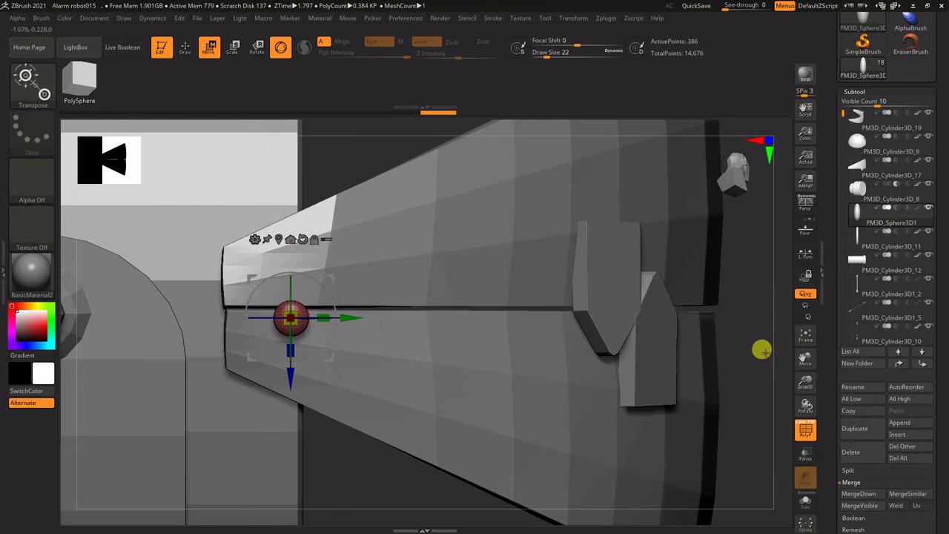
# - Scale the hinge sphere into a round pivot and seat it in the side of the toothed halves
pyautogui.moveTo(763, 350); pyautogui.dragTo(287, 298)
pyautogui.moveTo(478, 277); pyautogui.dragTo(297, 265)
pyautogui.press('q')
pyautogui.press('w')
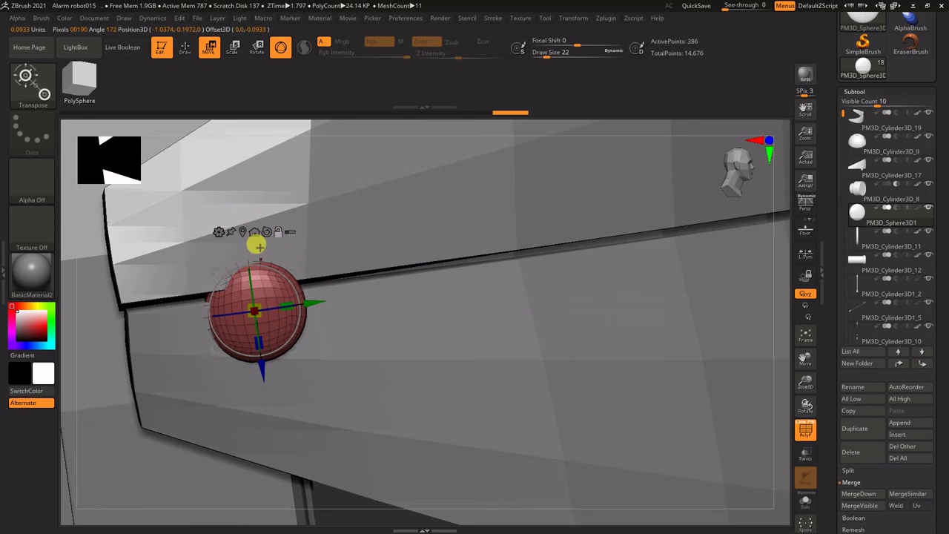
pyautogui.keyDown('alt'); pyautogui.click(257, 243); pyautogui.keyUp('alt')
pyautogui.keyDown('alt'); pyautogui.click(252, 270); pyautogui.keyUp('alt')
pyautogui.press('f')
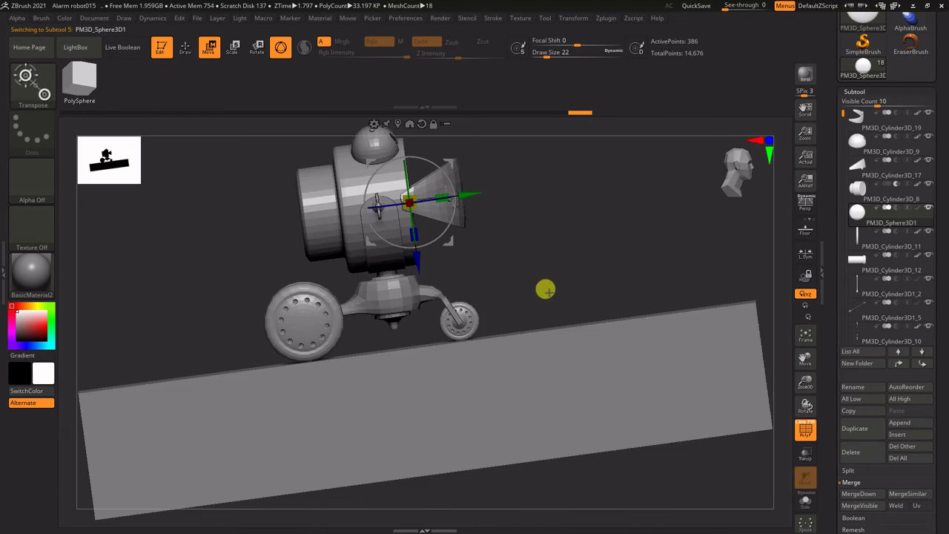
pyautogui.keyDown('alt'); pyautogui.moveTo(599, 216); pyautogui.dragTo(473, 176); pyautogui.keyUp('alt')
pyautogui.moveTo(381, 406); pyautogui.dragTo(380, 362)
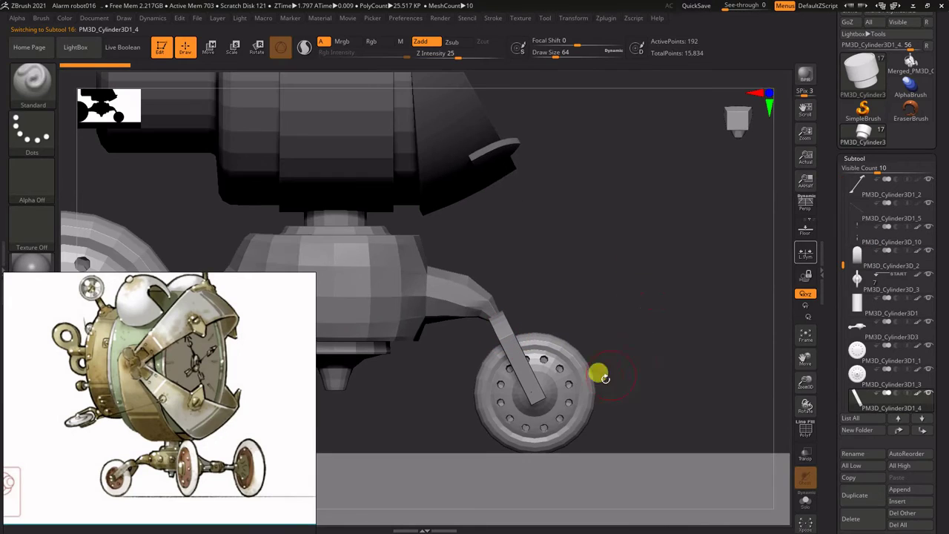
# - Shift the front wheel forward and rotate its fork toward the wheel hub
pyautogui.press('w')
pyautogui.press('q')
pyautogui.press('e')
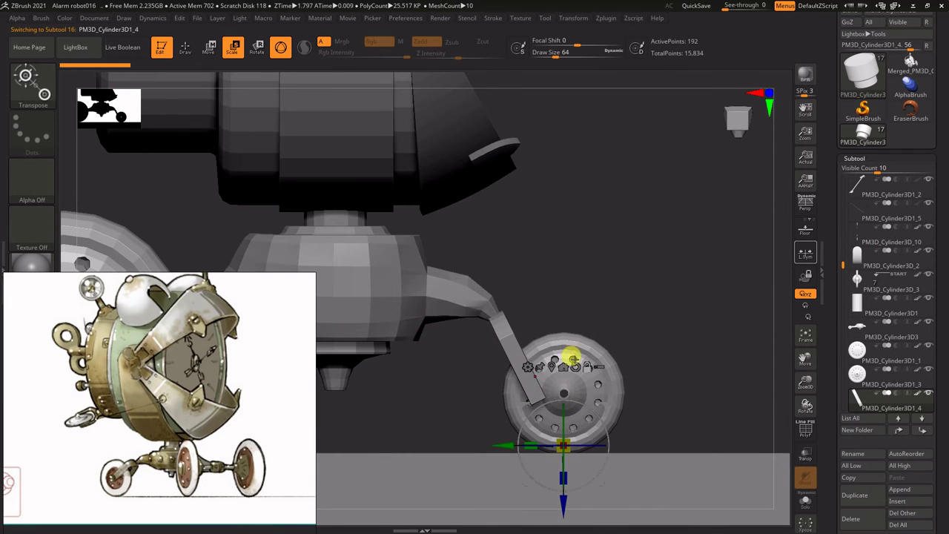
pyautogui.moveTo(550, 312); pyautogui.dragTo(639, 312)
pyautogui.keyDown('alt'); pyautogui.moveTo(639, 311); pyautogui.dragTo(595, 299); pyautogui.keyUp('alt')
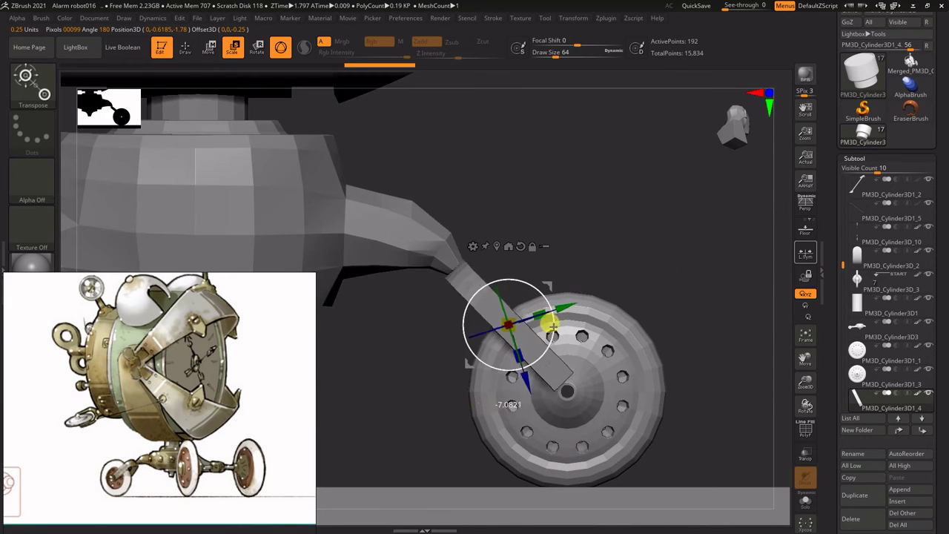
pyautogui.keyDown('alt'); pyautogui.click(667, 374); pyautogui.keyUp('alt')
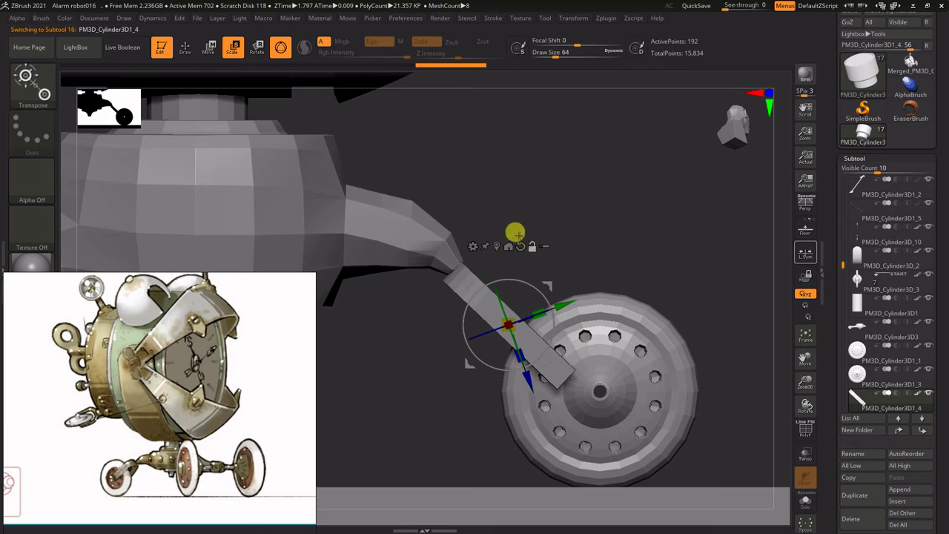
# - Tilt the front wheel fork further and lengthen it to reach from the chassis arm to the wheel hub
pyautogui.keyDown('alt'); pyautogui.moveTo(519, 235); pyautogui.dragTo(519, 237); pyautogui.keyUp('alt')
pyautogui.hotkey('ctrl', 'z')
pyautogui.moveTo(565, 324)
pyautogui.mouseDown()
pyautogui.moveTo(615, 320)
pyautogui.moveTo(583, 297)
pyautogui.mouseUp()
pyautogui.keyDown('alt'); pyautogui.moveTo(655, 281); pyautogui.dragTo(586, 279); pyautogui.keyUp('alt')
pyautogui.press('q')
pyautogui.hotkey('shift', 'f')
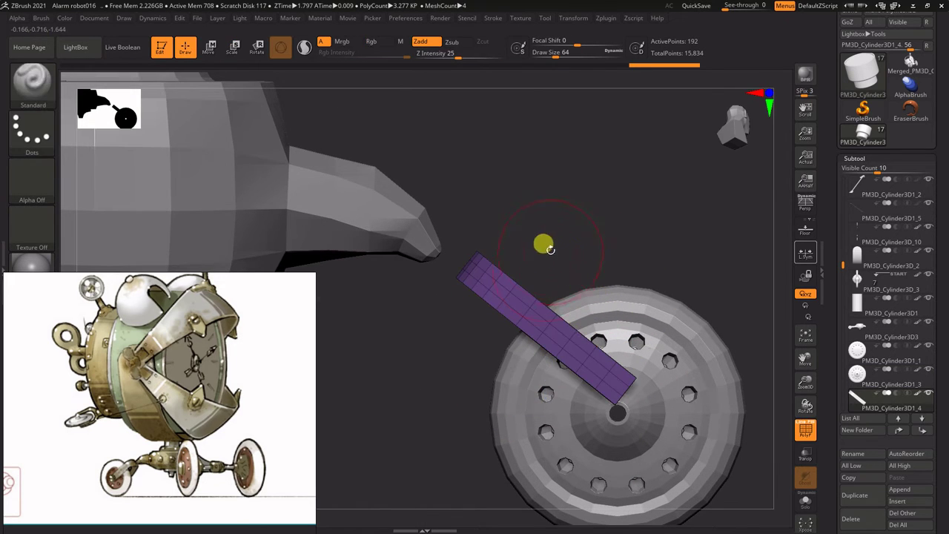
pyautogui.press('r')
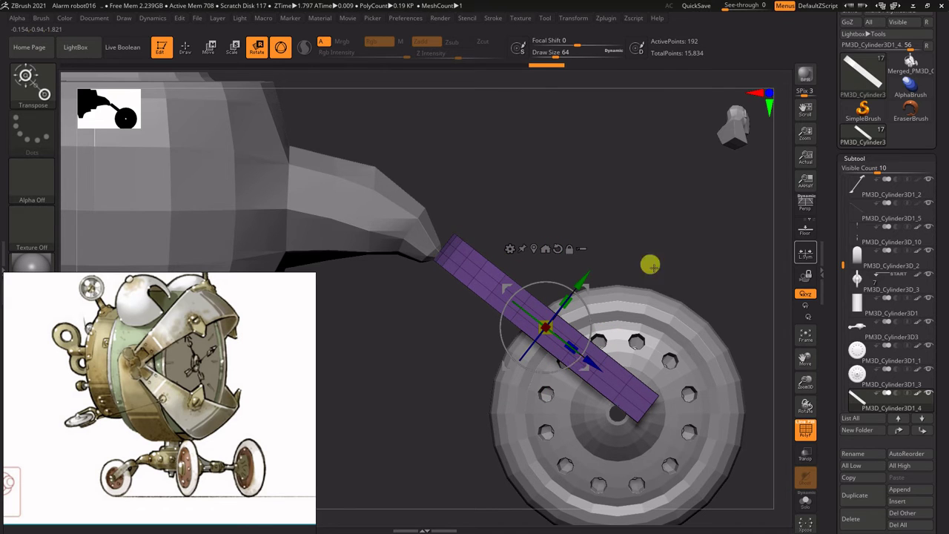
# - Reposition the front wheel so its hub lines up with the lower end of the fork
pyautogui.keyDown('alt'); pyautogui.moveTo(670, 228); pyautogui.dragTo(636, 194); pyautogui.keyUp('alt')
pyautogui.keyDown('alt'); pyautogui.click(647, 306); pyautogui.keyUp('alt')
pyautogui.press('w')
pyautogui.moveTo(651, 349); pyautogui.dragTo(669, 348)
pyautogui.keyDown('alt'); pyautogui.click(565, 320); pyautogui.keyUp('alt')
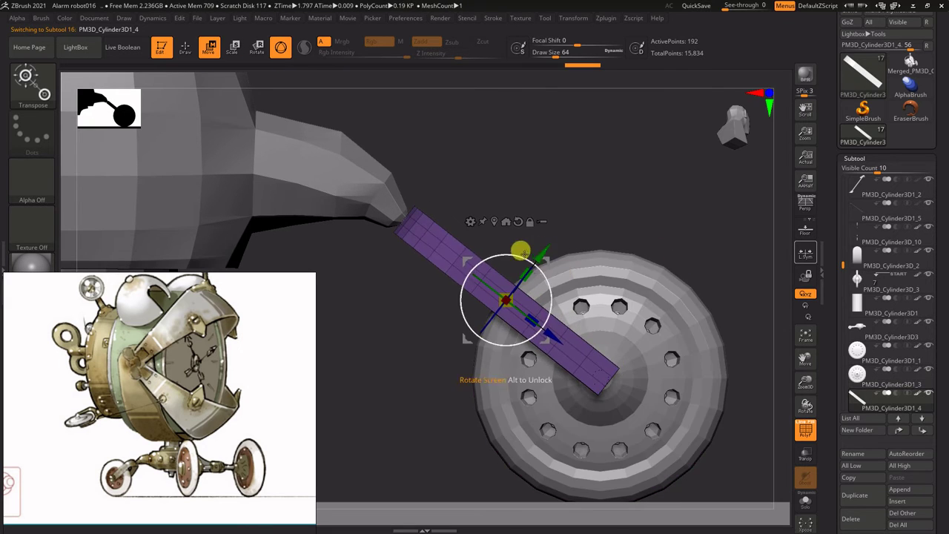
# - Rotate the front fork to a steeper angle and adjust its length along its own axis
pyautogui.moveTo(523, 254); pyautogui.dragTo(551, 254)
pyautogui.keyDown('shift'); pyautogui.moveTo(649, 222); pyautogui.dragTo(697, 348); pyautogui.keyUp('shift')
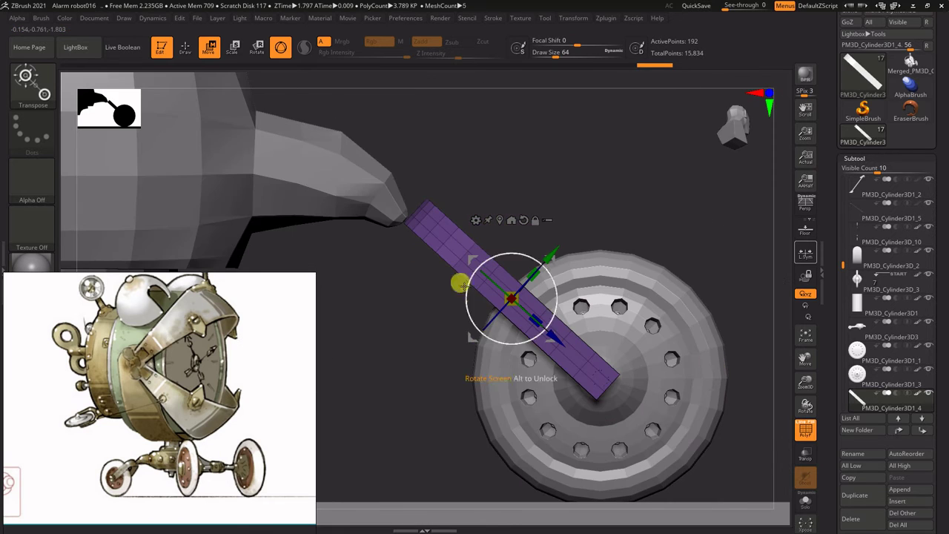
pyautogui.keyDown('alt'); pyautogui.moveTo(609, 184); pyautogui.dragTo(575, 212); pyautogui.keyUp('alt')
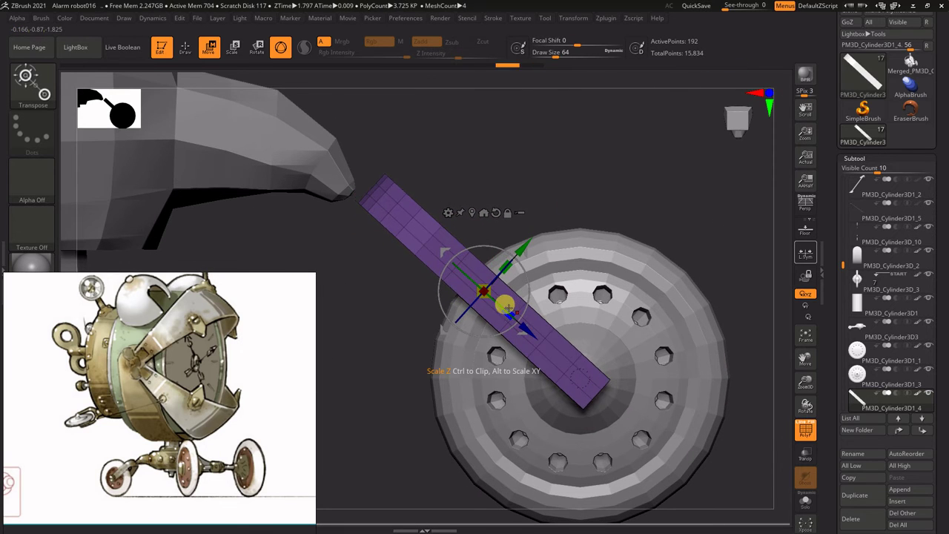
pyautogui.moveTo(508, 308); pyautogui.dragTo(513, 312)
pyautogui.keyDown('alt'); pyautogui.moveTo(602, 190); pyautogui.dragTo(567, 215); pyautogui.keyUp('alt')
# - Reshape the tip of the chassis's front arm with the SnakeHook brush so it meets the fork's upper end
pyautogui.keyDown('alt'); pyautogui.click(411, 206); pyautogui.keyUp('alt')
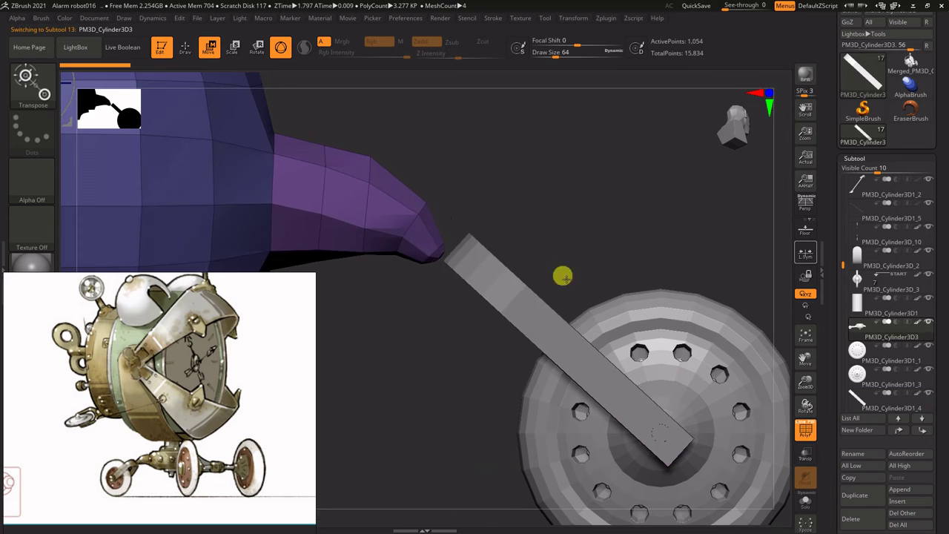
pyautogui.press('q')
pyautogui.moveTo(475, 174); pyautogui.dragTo(450, 255)
pyautogui.keyDown('alt'); pyautogui.moveTo(448, 202); pyautogui.dragTo(479, 226); pyautogui.keyUp('alt')
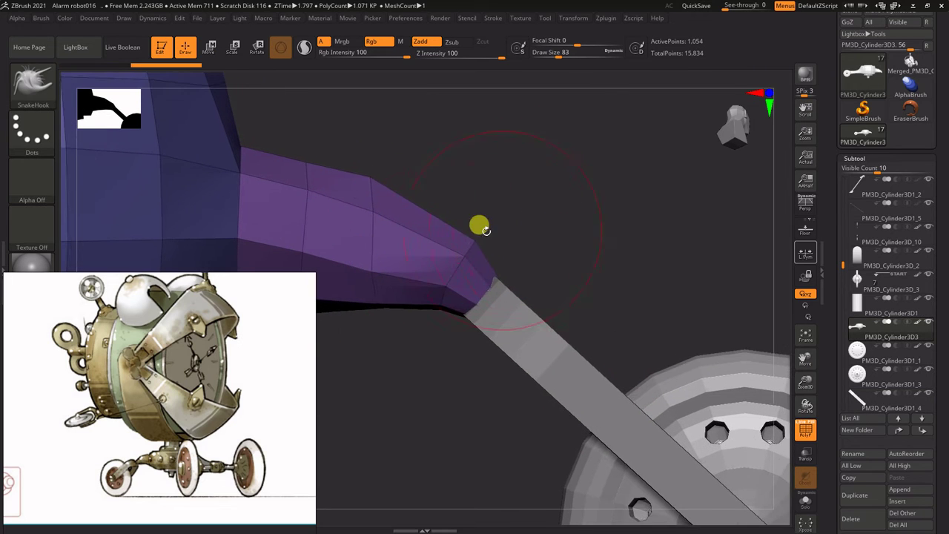
pyautogui.moveTo(413, 200); pyautogui.dragTo(421, 203)
pyautogui.keyDown('alt'); pyautogui.moveTo(408, 338); pyautogui.dragTo(472, 307); pyautogui.keyUp('alt')
pyautogui.press('[')
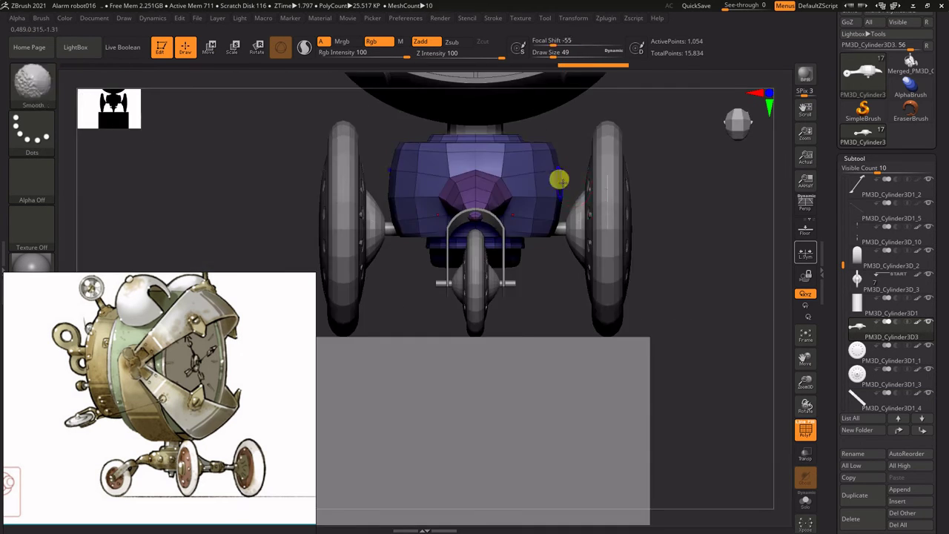
pyautogui.moveTo(557, 176); pyautogui.dragTo(532, 447)
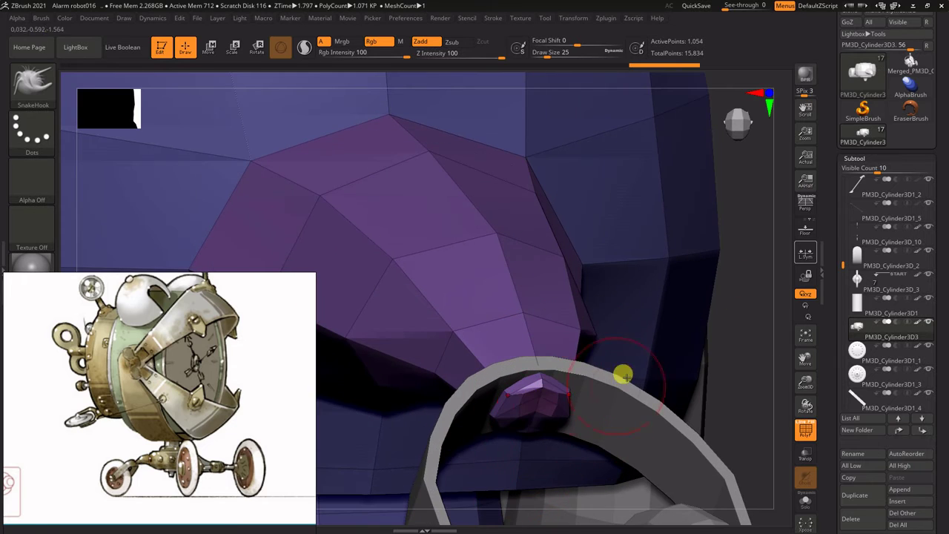
pyautogui.moveTo(623, 376)
pyautogui.mouseDown()
pyautogui.moveTo(555, 339)
pyautogui.moveTo(475, 335)
pyautogui.moveTo(599, 250)
pyautogui.moveTo(663, 264)
pyautogui.mouseUp()
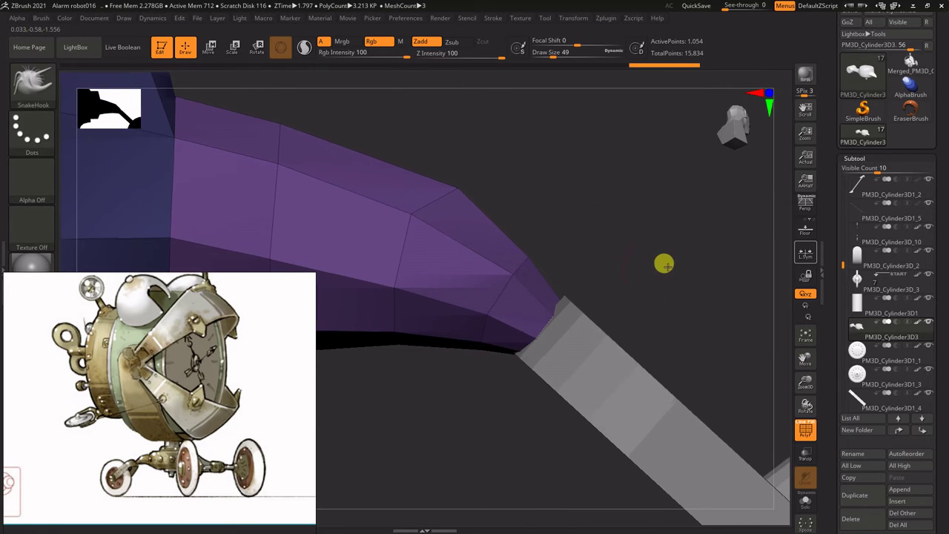
pyautogui.moveTo(486, 338); pyautogui.dragTo(579, 178)
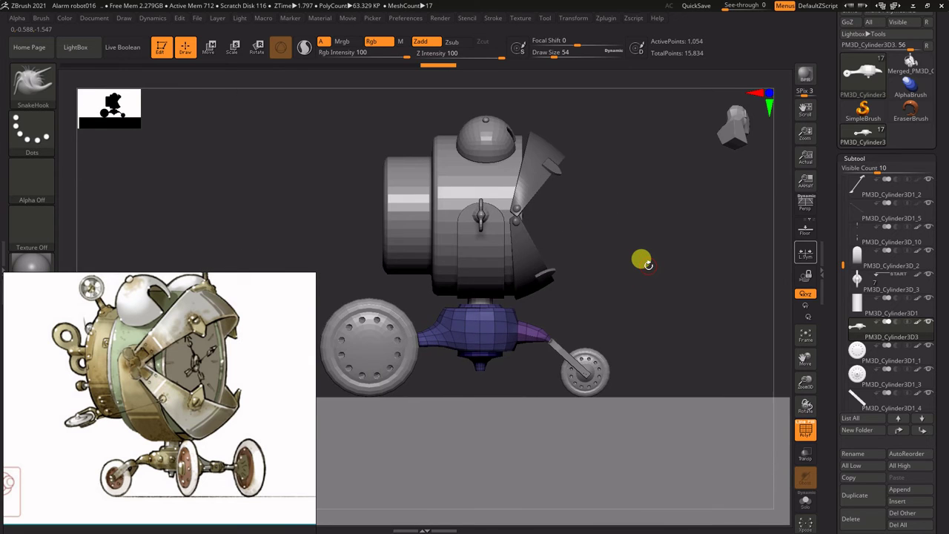
# - Select the front fork and nudge it along its axis against the chassis arm
pyautogui.moveTo(640, 258); pyautogui.dragTo(669, 335)
pyautogui.keyDown('alt'); pyautogui.click(631, 380); pyautogui.keyUp('alt')
pyautogui.press('w')
pyautogui.keyDown('ctrl'); pyautogui.moveTo(633, 381); pyautogui.dragTo(650, 376, button='right'); pyautogui.keyUp('ctrl')
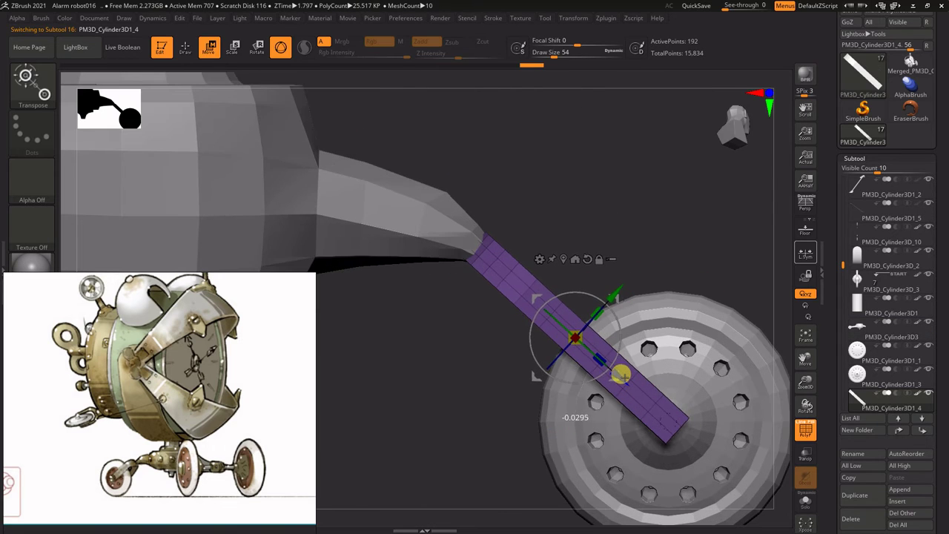
pyautogui.keyDown('alt'); pyautogui.moveTo(588, 180); pyautogui.dragTo(554, 235); pyautogui.keyUp('alt')
# - Insert an edge loop around the middle of the chassis's front arm with the ZModeler brush
pyautogui.keyDown('alt'); pyautogui.click(427, 229); pyautogui.keyUp('alt')
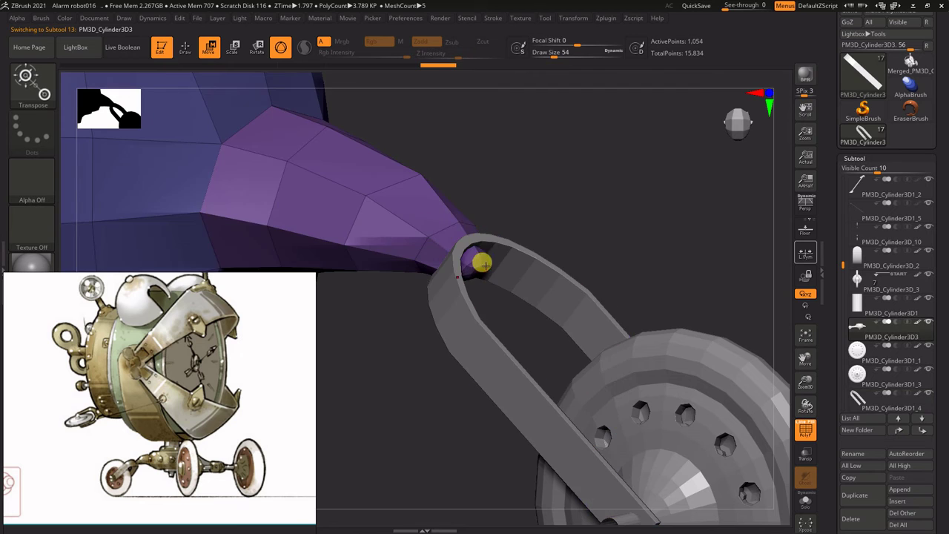
pyautogui.press('b')
pyautogui.click(377, 212)
pyautogui.keyDown('ctrl'); pyautogui.moveTo(602, 230); pyautogui.dragTo(612, 270, button='right'); pyautogui.keyUp('ctrl')
pyautogui.moveTo(612, 269); pyautogui.dragTo(523, 280)
pyautogui.moveTo(598, 206); pyautogui.dragTo(562, 197)
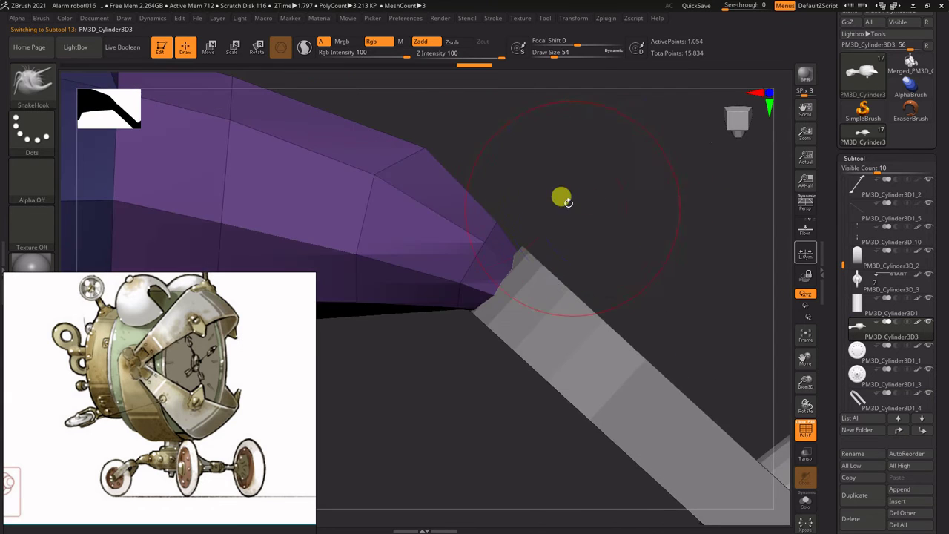
pyautogui.keyDown('alt'); pyautogui.moveTo(392, 197); pyautogui.dragTo(508, 249, button='right'); pyautogui.keyUp('alt')
pyautogui.press('b')
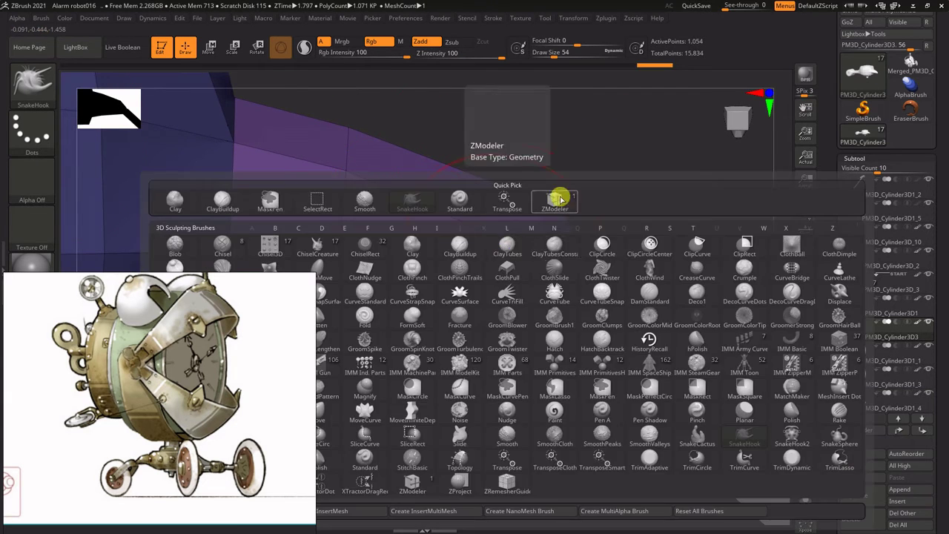
pyautogui.click(556, 191)
# - Shape the chassis's front arm into a smoother arch with the SnakeHook brush
pyautogui.press('b')
pyautogui.press('s')
pyautogui.press('h')
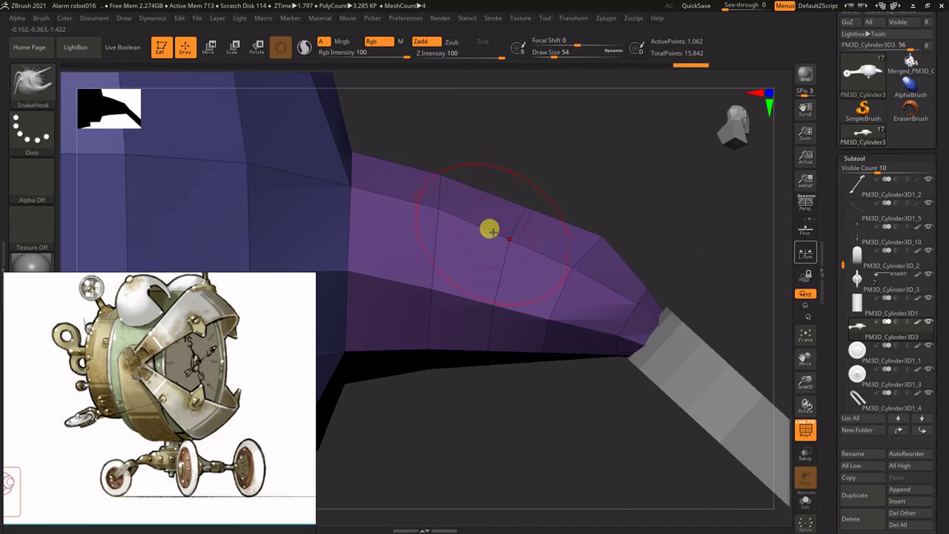
pyautogui.press('w')
pyautogui.keyDown('ctrl'); pyautogui.moveTo(583, 224); pyautogui.dragTo(682, 244, button='right'); pyautogui.keyUp('ctrl')
pyautogui.press('q')
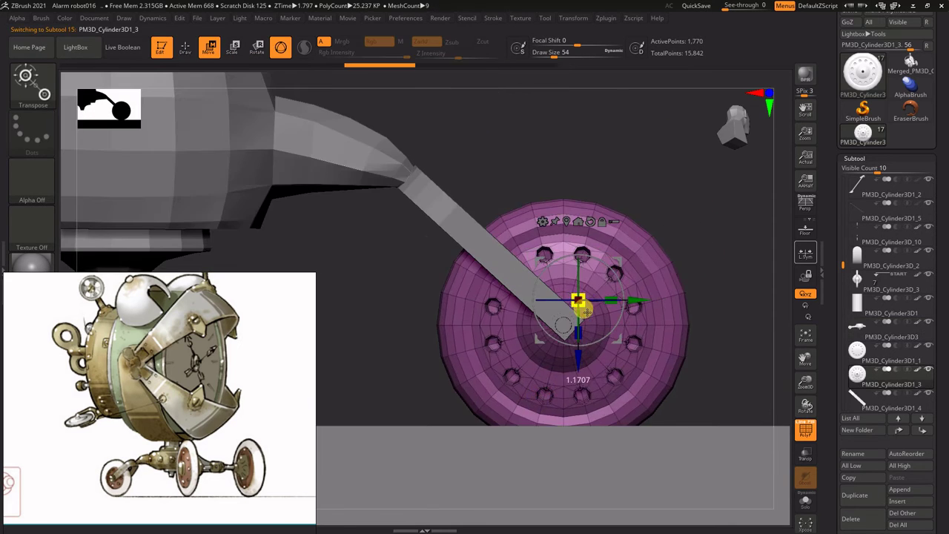
# - Enlarge the front wheel with smoothing on, raise it to rest on the floor, and nudge the fork onto its axle
pyautogui.press('d')
pyautogui.click(424, 174)
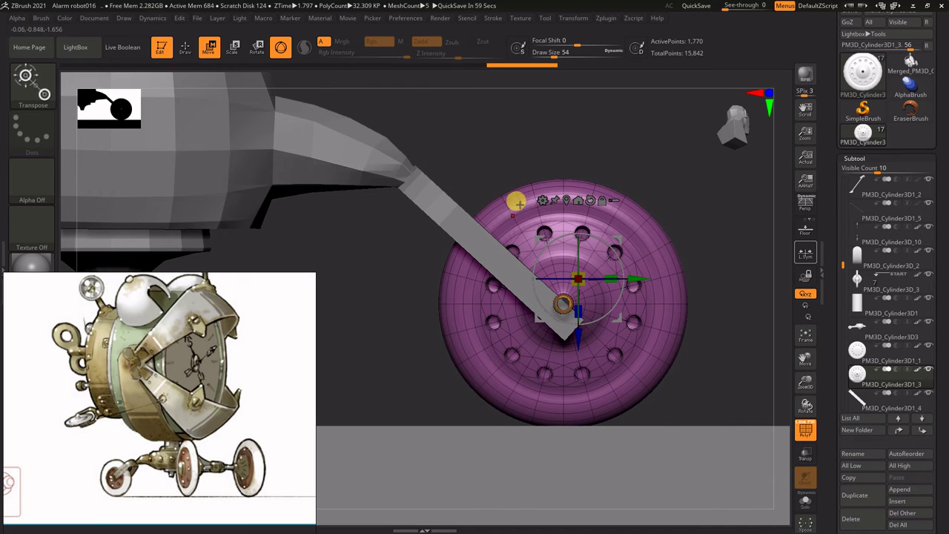
pyautogui.click(430, 202)
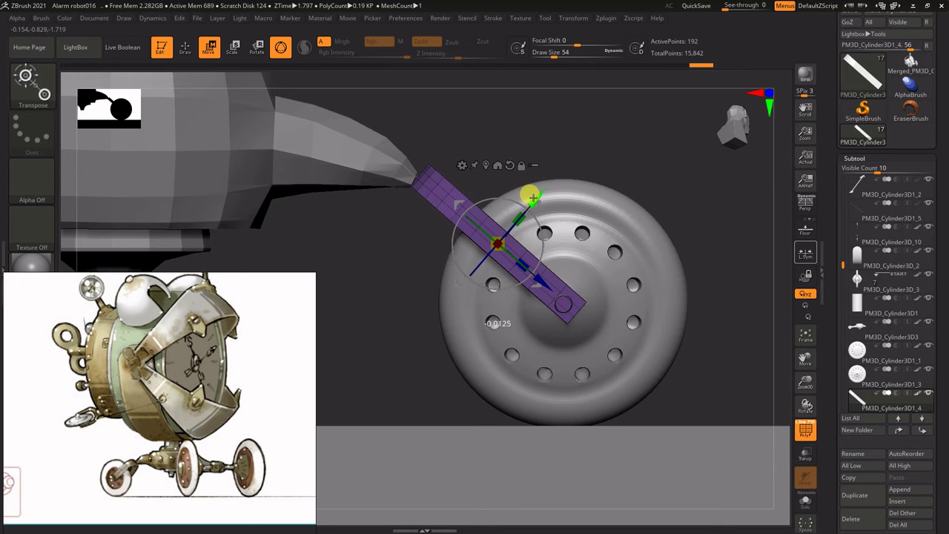
pyautogui.keyDown('alt'); pyautogui.moveTo(603, 150); pyautogui.dragTo(645, 200); pyautogui.keyUp('alt')
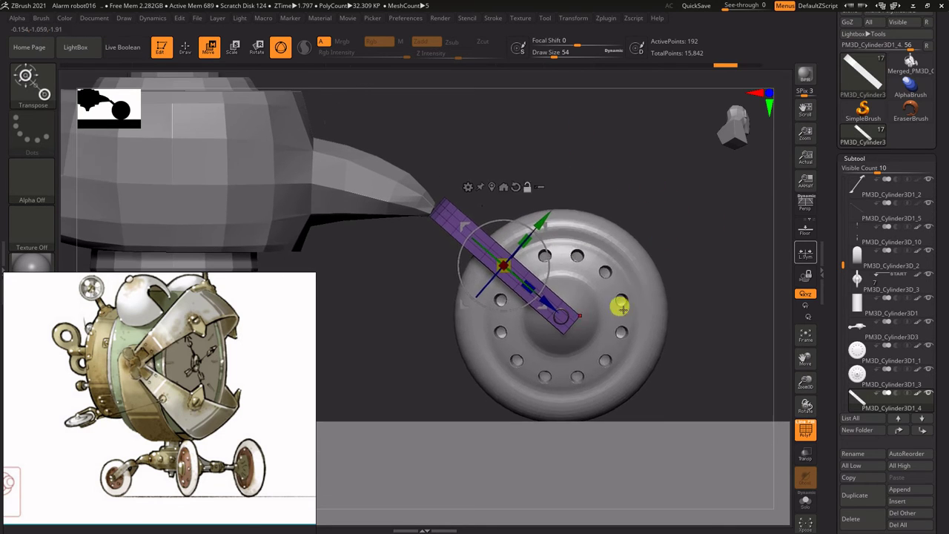
# - Limit the multi-subtool gizmo selection to the front wheel and fork, excluding the body, chassis and floor
pyautogui.click(624, 298)
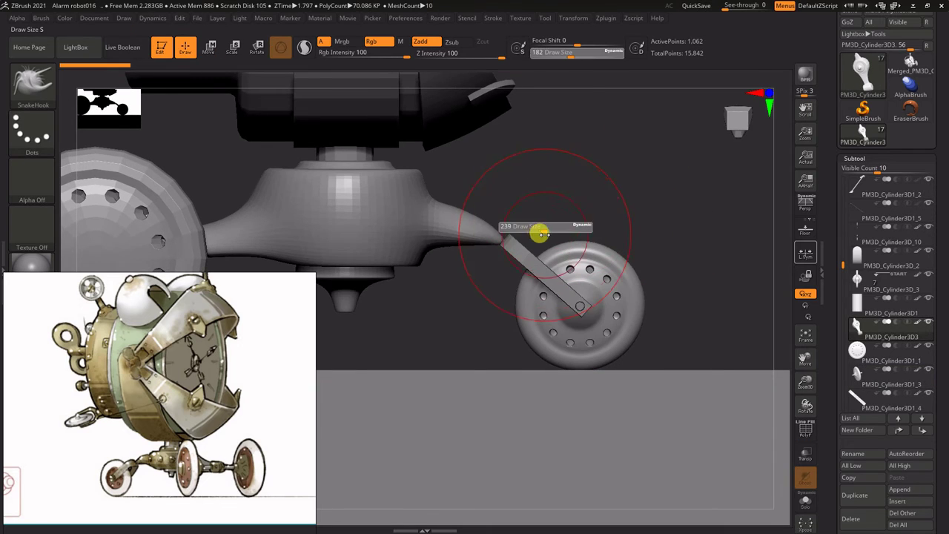
pyautogui.press('w')
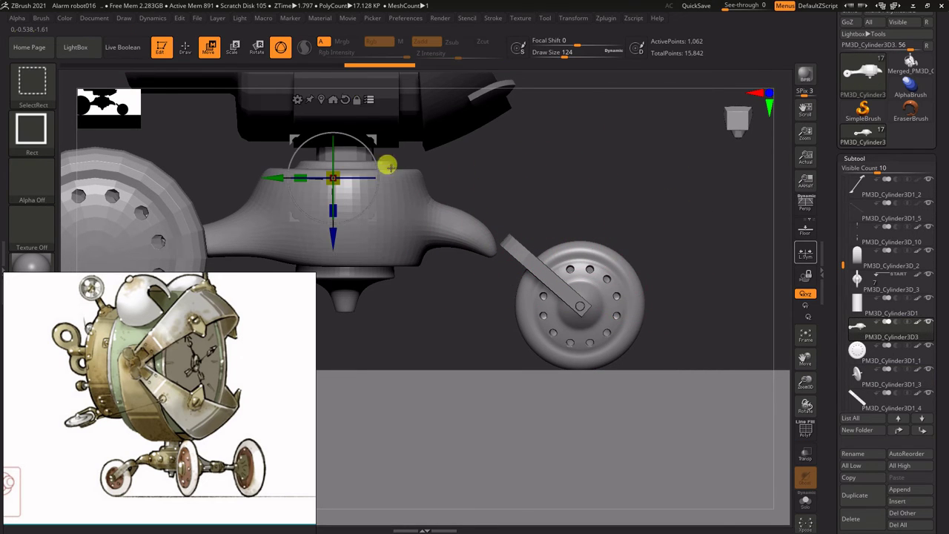
pyautogui.keyDown('ctrl'); pyautogui.keyDown('shift'); pyautogui.click(571, 260); pyautogui.keyUp('shift'); pyautogui.keyUp('ctrl')
pyautogui.keyDown('ctrl'); pyautogui.keyDown('shift'); pyautogui.click(385, 184); pyautogui.keyUp('shift'); pyautogui.keyUp('ctrl')
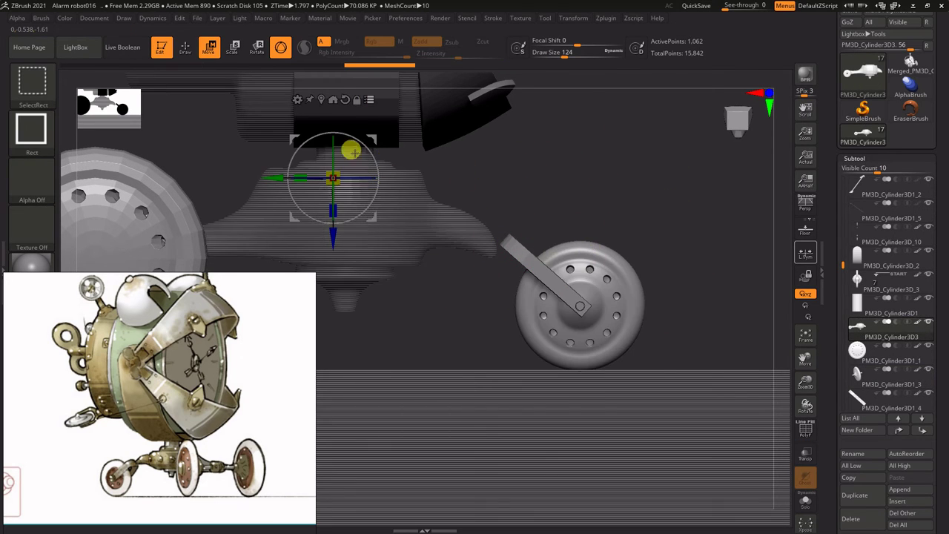
pyautogui.keyDown('alt'); pyautogui.moveTo(507, 136); pyautogui.dragTo(637, 126); pyautogui.keyUp('alt')
pyautogui.keyDown('ctrl'); pyautogui.keyDown('shift'); pyautogui.moveTo(638, 126); pyautogui.dragTo(373, 295); pyautogui.keyUp('shift'); pyautogui.keyUp('ctrl')
pyautogui.keyDown('ctrl'); pyautogui.keyDown('alt'); pyautogui.keyDown('shift'); pyautogui.moveTo(621, 323); pyautogui.dragTo(295, 109); pyautogui.keyUp('shift'); pyautogui.keyUp('alt'); pyautogui.keyUp('ctrl')
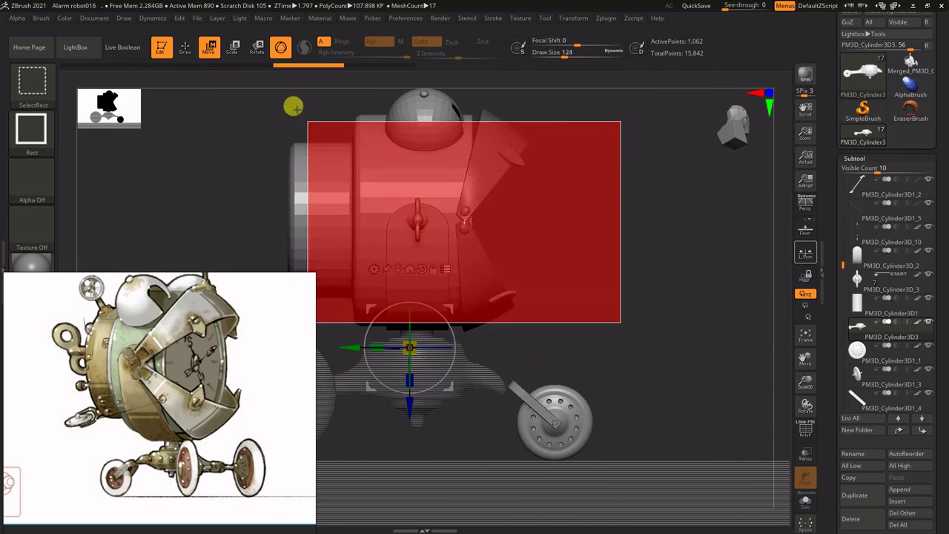
pyautogui.moveTo(645, 152); pyautogui.dragTo(646, 252)
pyautogui.keyDown('alt'); pyautogui.click(467, 179); pyautogui.keyUp('alt')
pyautogui.keyDown('alt'); pyautogui.moveTo(453, 257); pyautogui.dragTo(366, 315); pyautogui.keyUp('alt')
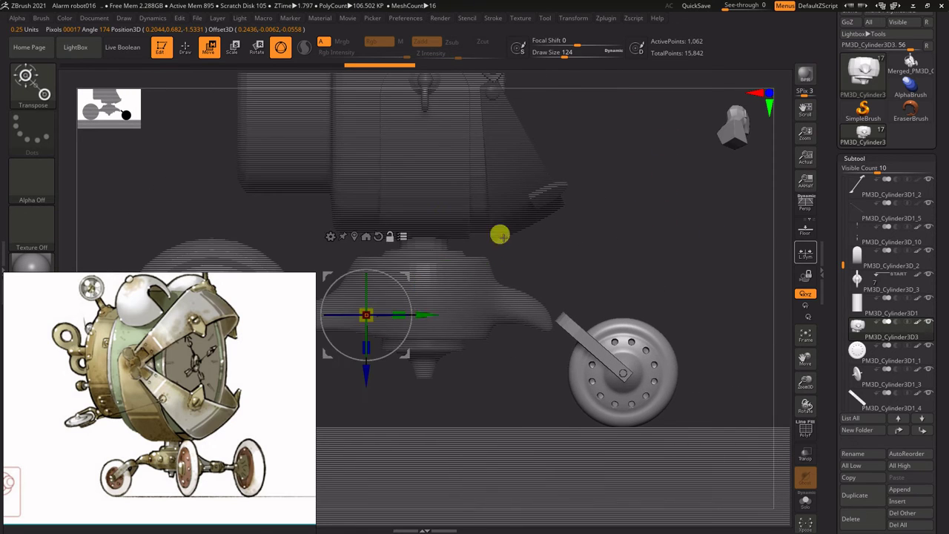
# - Shift the front wheel and fork together toward the chassis until the fork meets the tip of the front arm
pyautogui.keyDown('alt'); pyautogui.moveTo(551, 262); pyautogui.dragTo(644, 238); pyautogui.keyUp('alt')
pyautogui.moveTo(644, 237); pyautogui.dragTo(686, 279)
pyautogui.moveTo(525, 300); pyautogui.dragTo(507, 300)
pyautogui.keyDown('alt'); pyautogui.moveTo(705, 222); pyautogui.dragTo(627, 228); pyautogui.keyUp('alt')
pyautogui.moveTo(402, 276); pyautogui.dragTo(400, 275)
pyautogui.click(532, 258)
# - Reshape the chassis's front arm with a smaller SnakeHook brush so it curves down into the fork
pyautogui.moveTo(582, 217)
pyautogui.keyDown('alt'); pyautogui.mouseDown()
pyautogui.moveTo(582, 249)
pyautogui.moveTo(524, 245)
pyautogui.moveTo(585, 251)
pyautogui.moveTo(557, 216)
pyautogui.moveTo(578, 282)
pyautogui.moveTo(530, 261)
pyautogui.mouseUp(); pyautogui.keyUp('alt')
pyautogui.press('q')
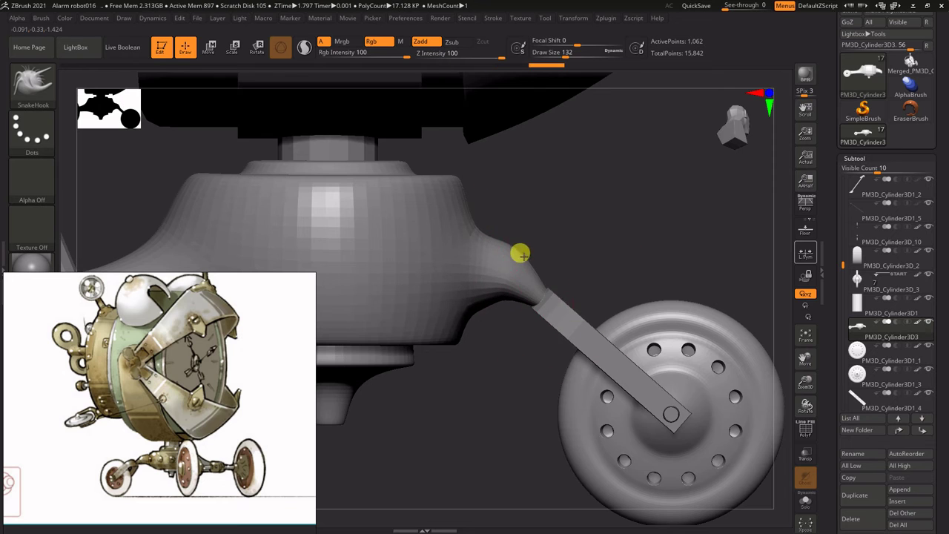
pyautogui.keyDown('alt'); pyautogui.moveTo(619, 170); pyautogui.dragTo(574, 297); pyautogui.keyUp('alt')
pyautogui.press('[')
pyautogui.press('[')
pyautogui.moveTo(643, 248)
pyautogui.mouseDown()
pyautogui.moveTo(585, 303)
pyautogui.moveTo(653, 227)
pyautogui.moveTo(563, 247)
pyautogui.mouseUp()
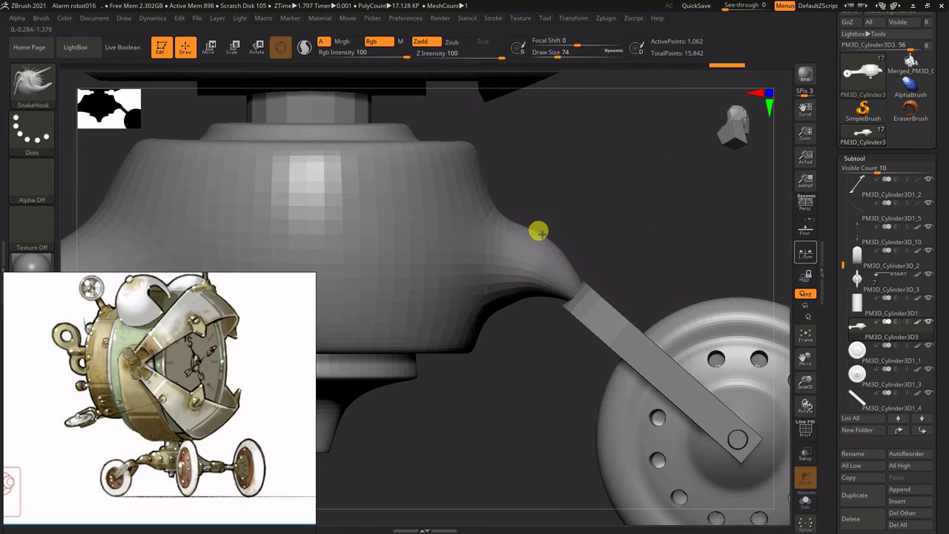
pyautogui.keyDown('alt'); pyautogui.moveTo(545, 288); pyautogui.dragTo(642, 245); pyautogui.keyUp('alt')
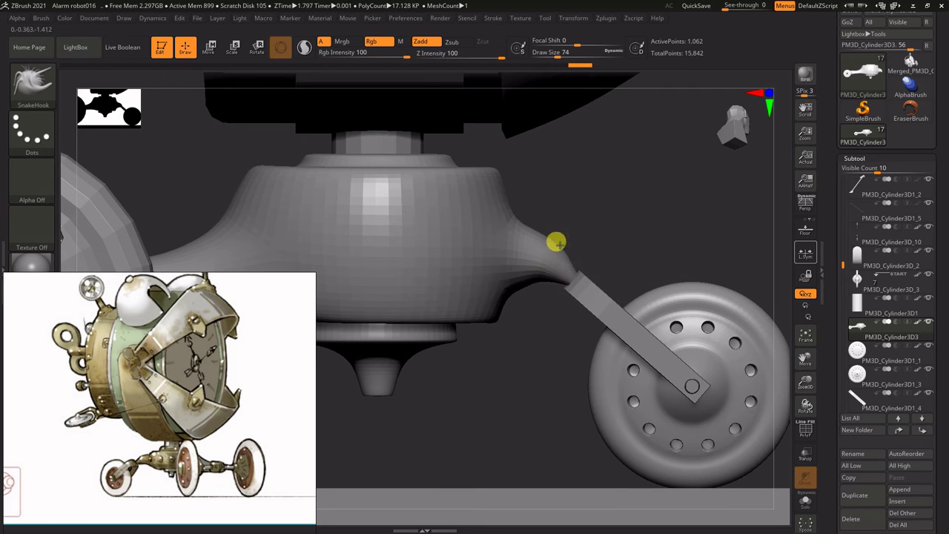
pyautogui.keyDown('alt'); pyautogui.moveTo(552, 243); pyautogui.dragTo(577, 229); pyautogui.keyUp('alt')
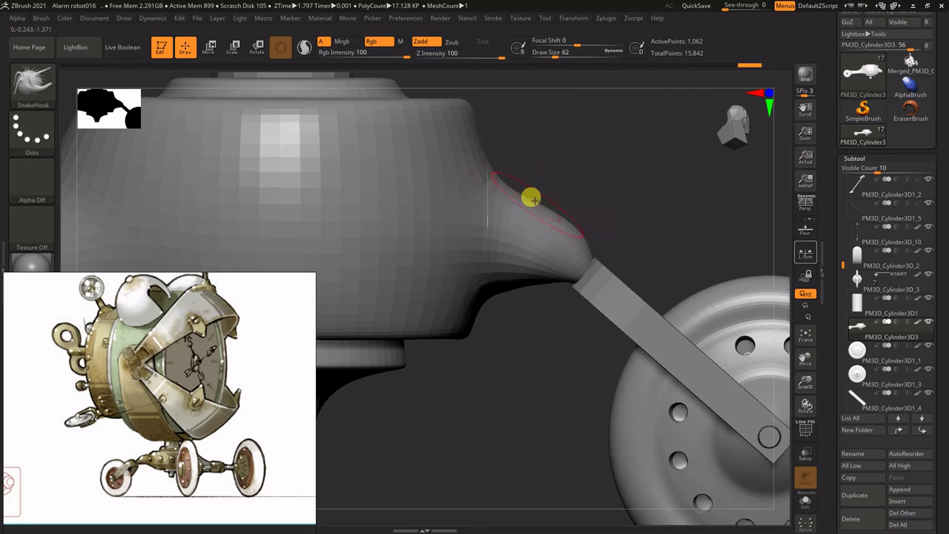
# - Select the front fork and nudge it crosswise to line up with the arm tip and wheel axle
pyautogui.moveTo(530, 199)
pyautogui.keyDown('alt'); pyautogui.mouseDown()
pyautogui.moveTo(621, 182)
pyautogui.moveTo(697, 309)
pyautogui.mouseUp(); pyautogui.keyUp('alt')
pyautogui.press('w')
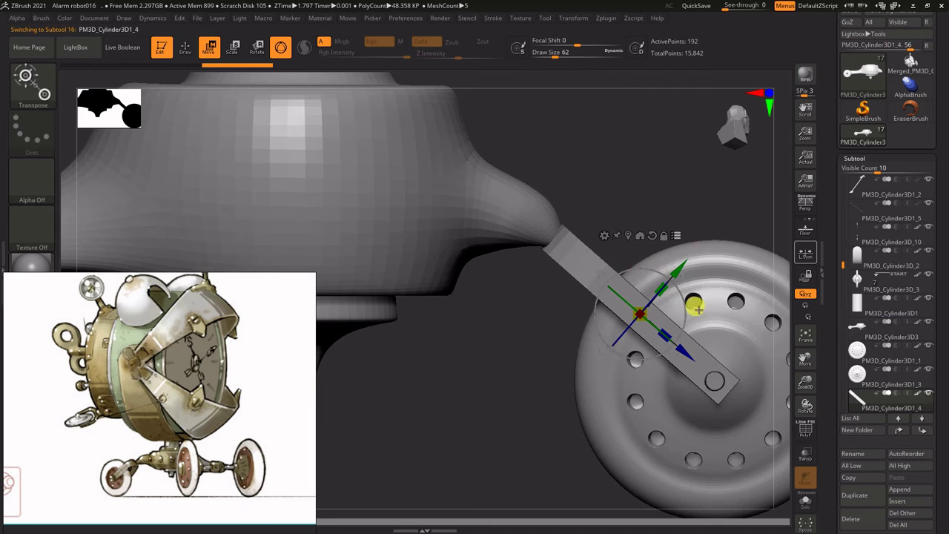
pyautogui.moveTo(679, 255)
pyautogui.mouseDown()
pyautogui.moveTo(654, 163)
pyautogui.moveTo(668, 264)
pyautogui.mouseUp()
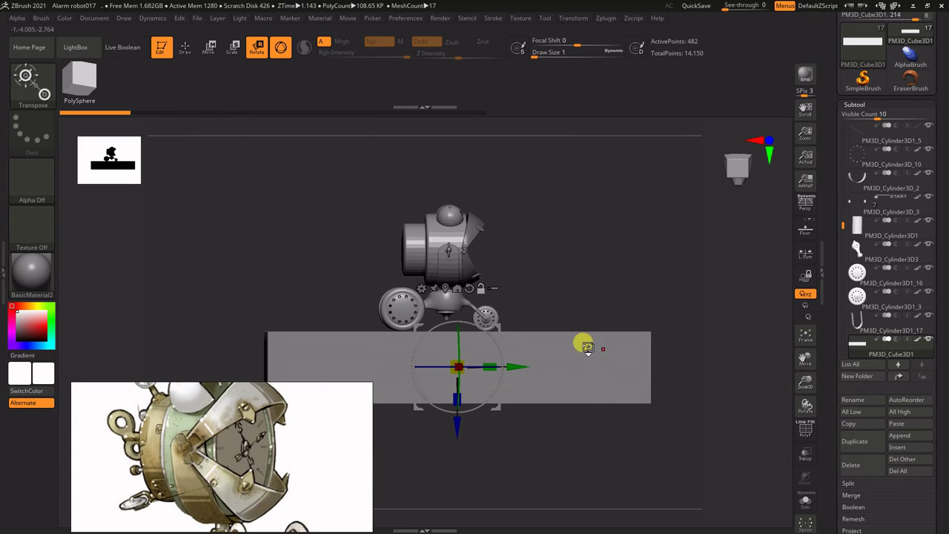
pyautogui.keyDown('alt'); pyautogui.click(588, 347); pyautogui.keyUp('alt')
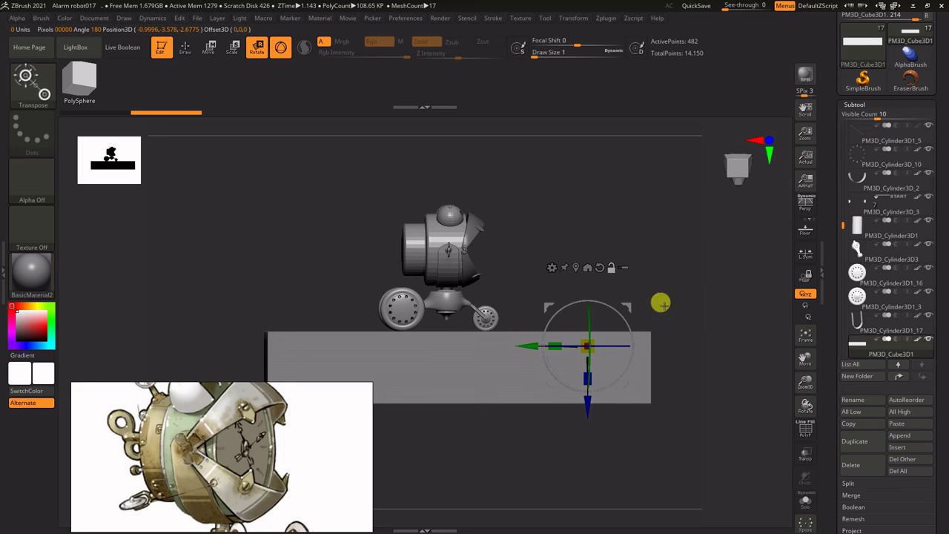
pyautogui.keyDown('alt'); pyautogui.moveTo(660, 304); pyautogui.dragTo(674, 267); pyautogui.keyUp('alt')
pyautogui.moveTo(644, 223)
pyautogui.keyDown('alt'); pyautogui.mouseDown()
pyautogui.moveTo(658, 238)
pyautogui.moveTo(669, 304)
pyautogui.mouseUp(); pyautogui.keyUp('alt')
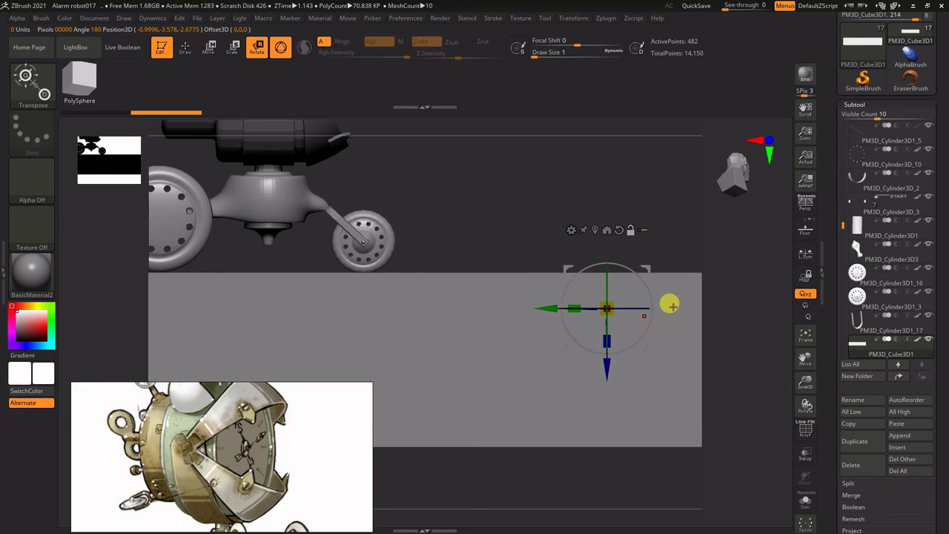
pyautogui.press('q')
pyautogui.click(46, 103)
pyautogui.click(239, 132)
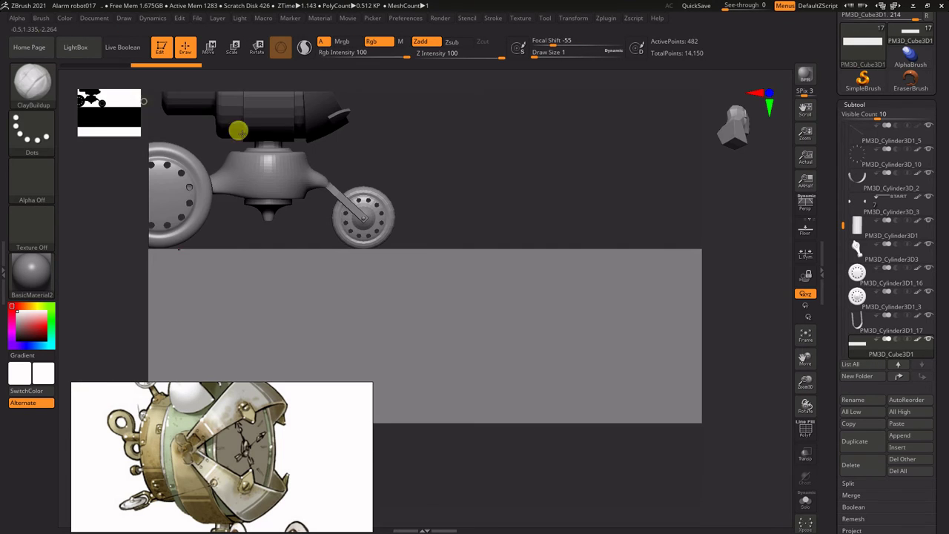
pyautogui.press('w')
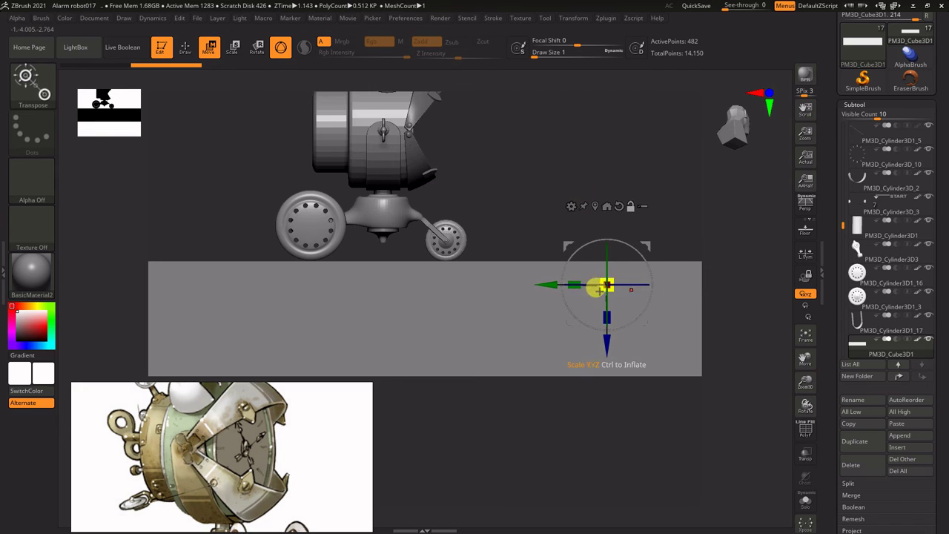
# - Try to scale the floor block along its length
pyautogui.moveTo(733, 243)
pyautogui.mouseDown()
pyautogui.moveTo(721, 266)
pyautogui.moveTo(727, 248)
pyautogui.mouseUp()
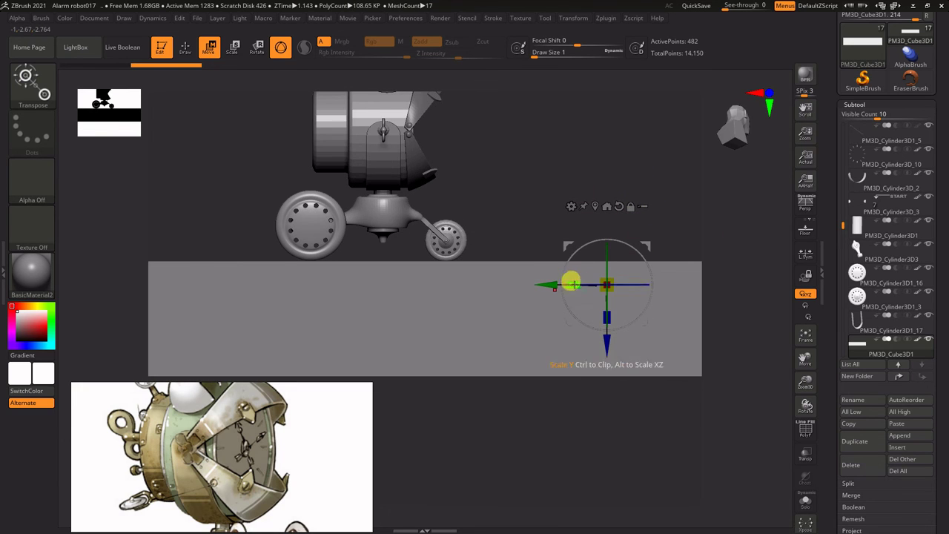
pyautogui.moveTo(575, 284); pyautogui.dragTo(433, 284)
pyautogui.hotkey('ctrl', 'z')
pyautogui.hotkey('ctrl', 'z')
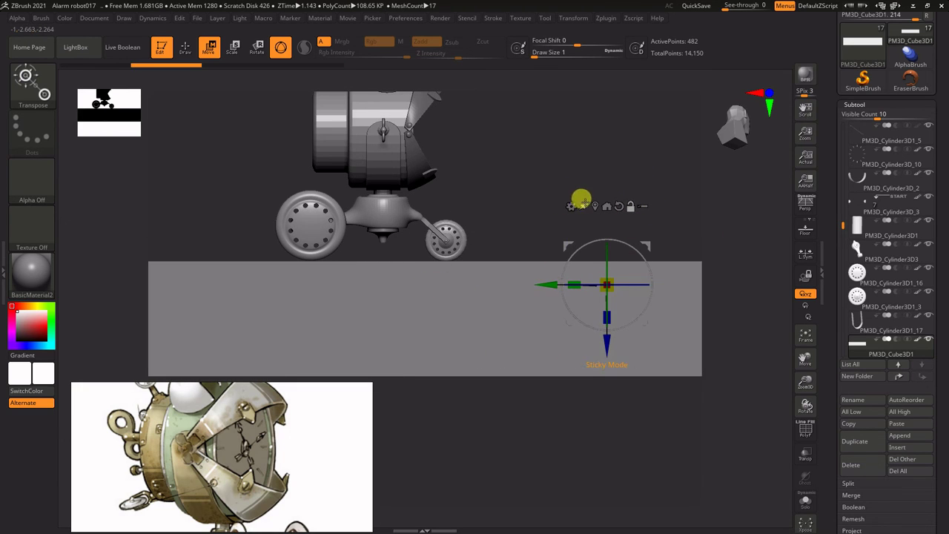
pyautogui.moveTo(370, 318); pyautogui.dragTo(488, 321)
pyautogui.hotkey('ctrl', 'z')
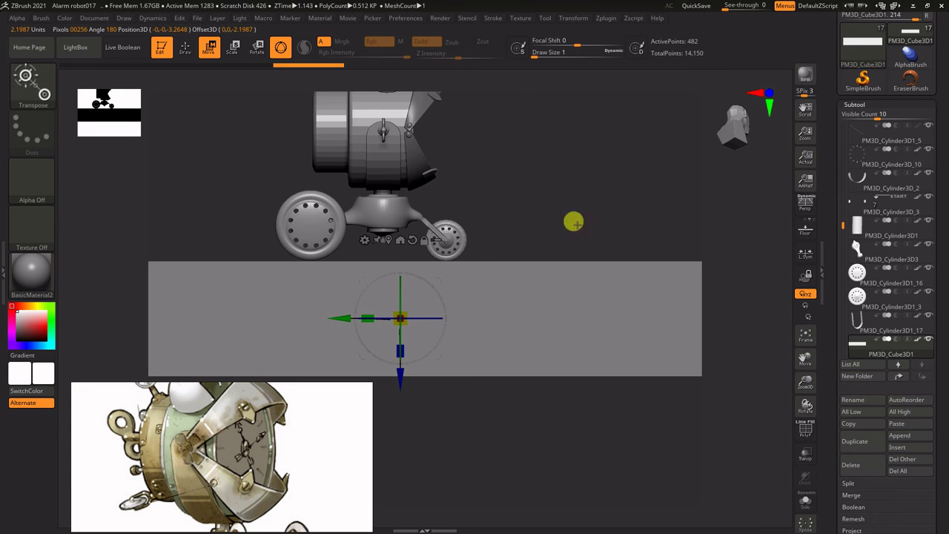
# - Scale the floor block down uniformly, raise it to the wheels and lengthen it slightly past both of them
pyautogui.keyDown('alt'); pyautogui.moveTo(577, 223); pyautogui.dragTo(585, 199); pyautogui.keyUp('alt')
pyautogui.moveTo(407, 325); pyautogui.dragTo(377, 303)
pyautogui.moveTo(306, 339); pyautogui.dragTo(290, 339)
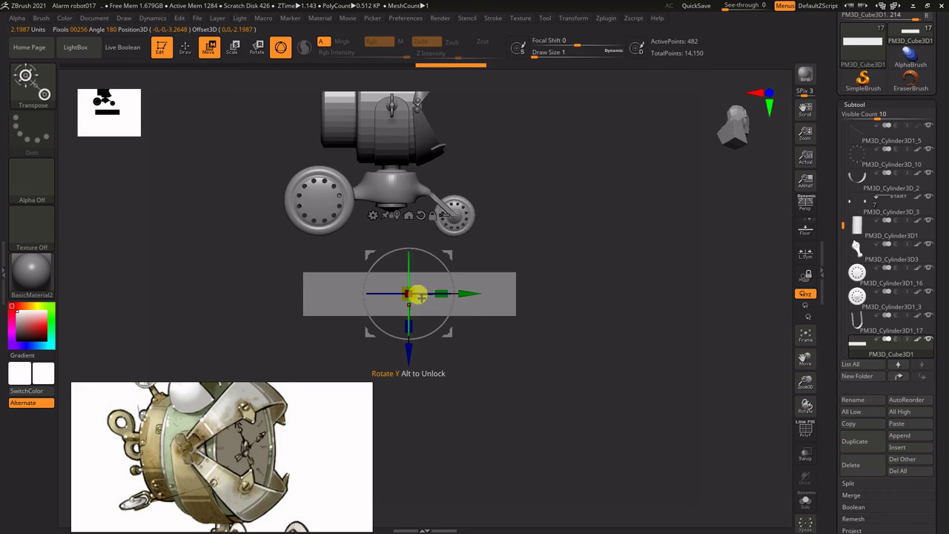
pyautogui.moveTo(406, 351); pyautogui.dragTo(404, 308)
pyautogui.moveTo(443, 251); pyautogui.dragTo(486, 250)
pyautogui.moveTo(463, 252); pyautogui.dragTo(441, 269)
# - Turn on transparency and lower the floor block until its top surface sits just beneath the wheels
pyautogui.keyDown('ctrl'); pyautogui.moveTo(427, 278); pyautogui.dragTo(453, 309, button='right'); pyautogui.keyUp('ctrl')
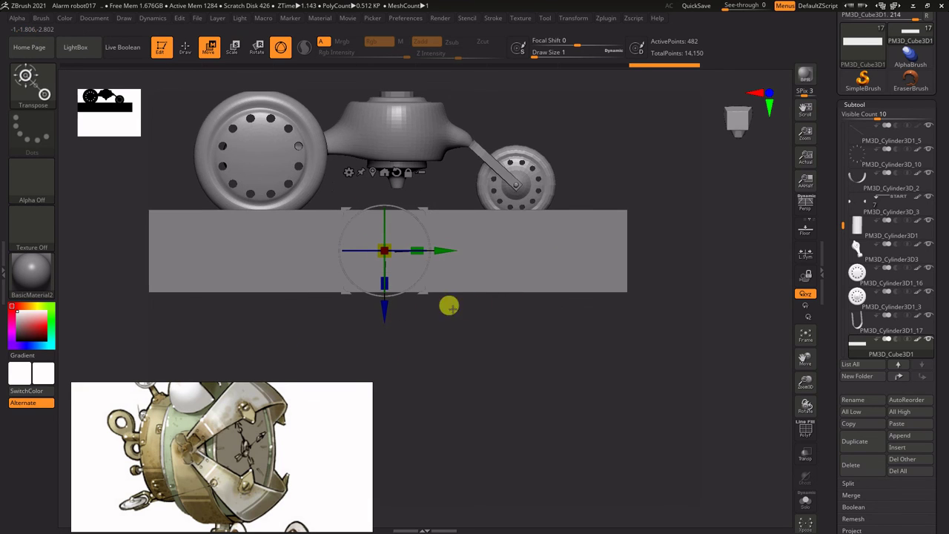
pyautogui.click(805, 453)
pyautogui.moveTo(384, 310); pyautogui.dragTo(382, 322)
pyautogui.keyDown('alt'); pyautogui.moveTo(692, 195); pyautogui.dragTo(688, 225); pyautogui.keyUp('alt')
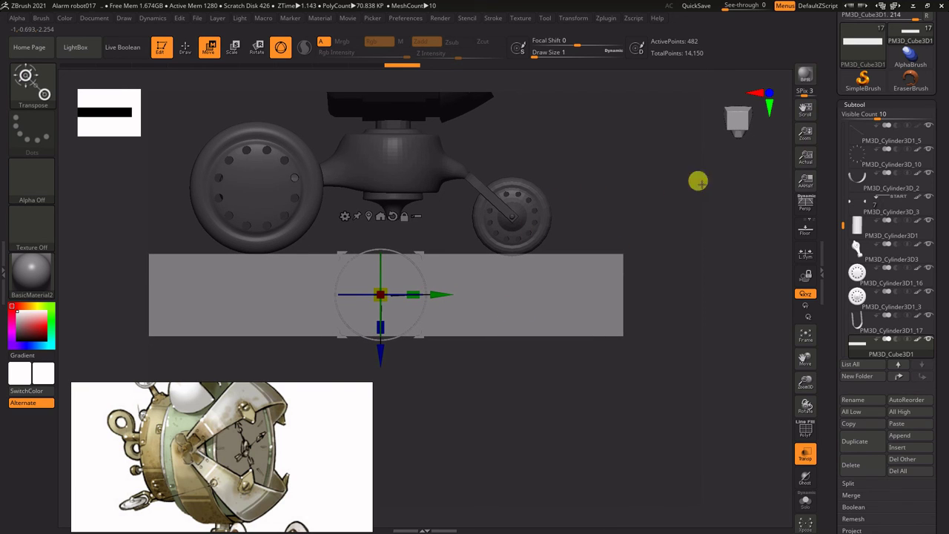
pyautogui.keyDown('ctrl'); pyautogui.moveTo(653, 159); pyautogui.dragTo(445, 335, button='right'); pyautogui.keyUp('ctrl')
pyautogui.moveTo(409, 293); pyautogui.dragTo(358, 300)
# - Toggle the floor block's visibility to inspect the robot with and without it
pyautogui.moveTo(664, 277); pyautogui.dragTo(645, 260)
pyautogui.moveTo(569, 267); pyautogui.dragTo(635, 257)
pyautogui.click(928, 339)
pyautogui.click(928, 339)
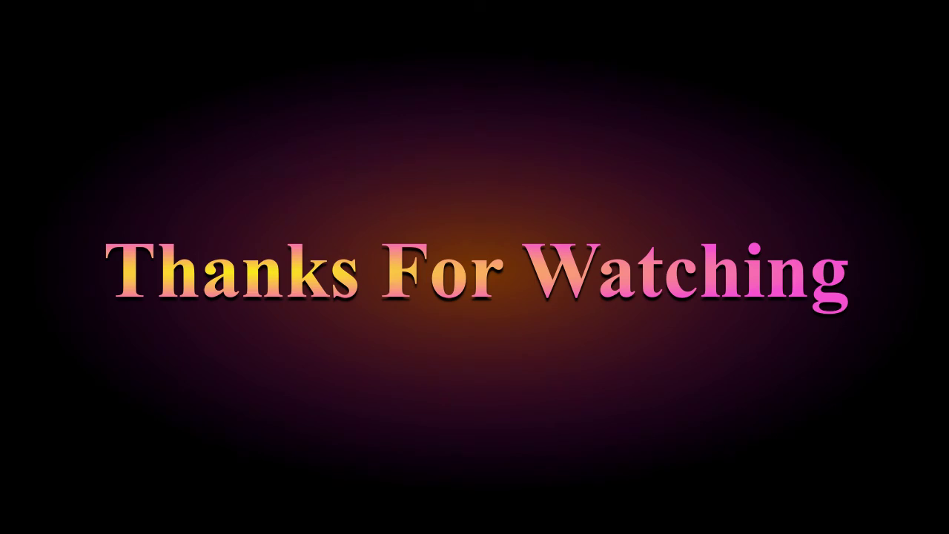